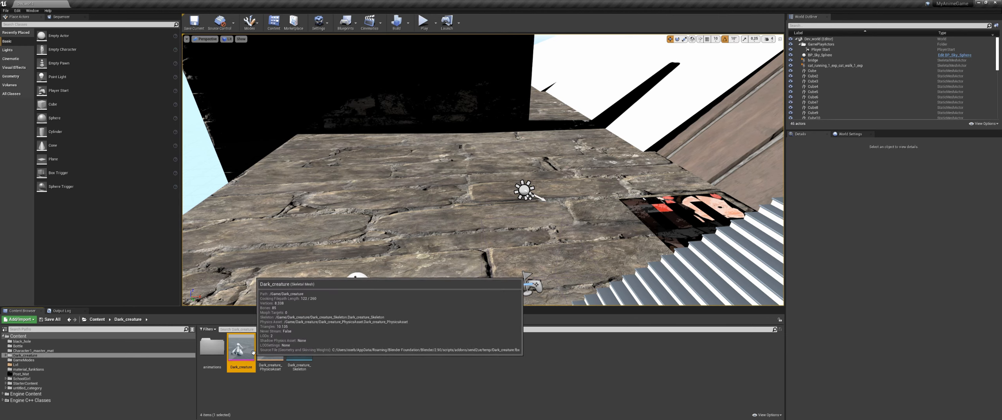
Place the Dark_creature skeletal mesh in the level for a close look and delete it again.
left_click_drag(241, 347, 448, 213)
key("f")
left_click_drag(564, 240, 535, 231, "alt")
key("Delete")
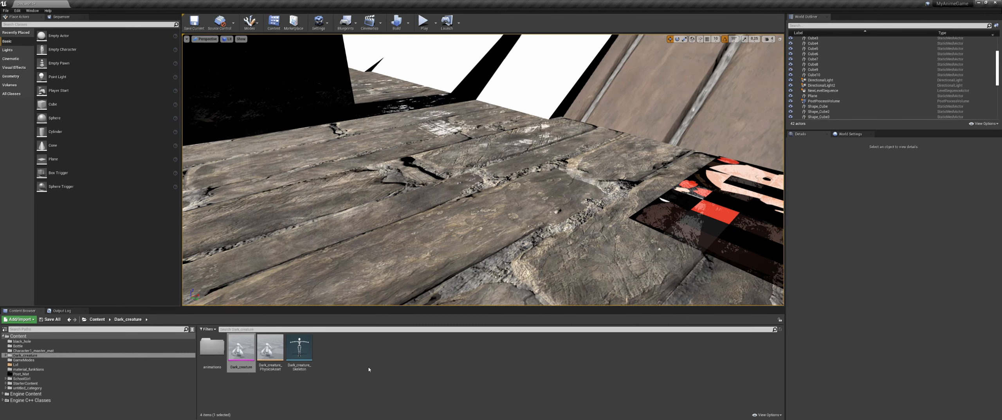
Create a material named Dark_creature_mat in the Dark_creature folder and open it for editing.
right_click(343, 356)
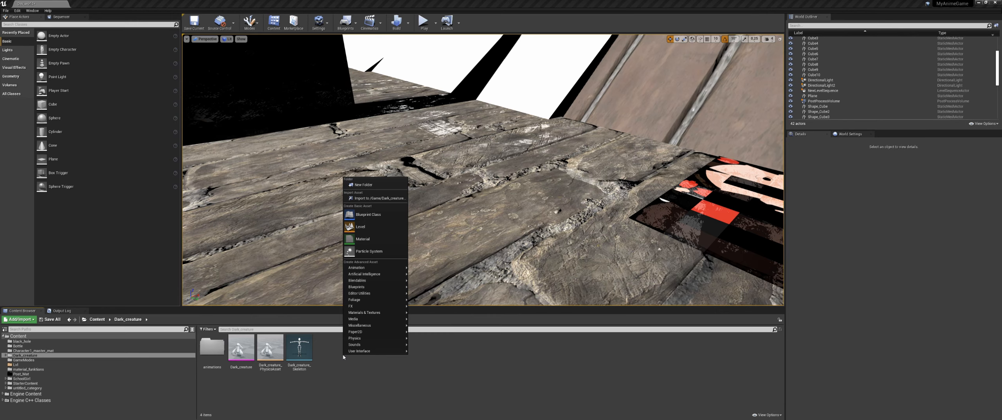
left_click(368, 239)
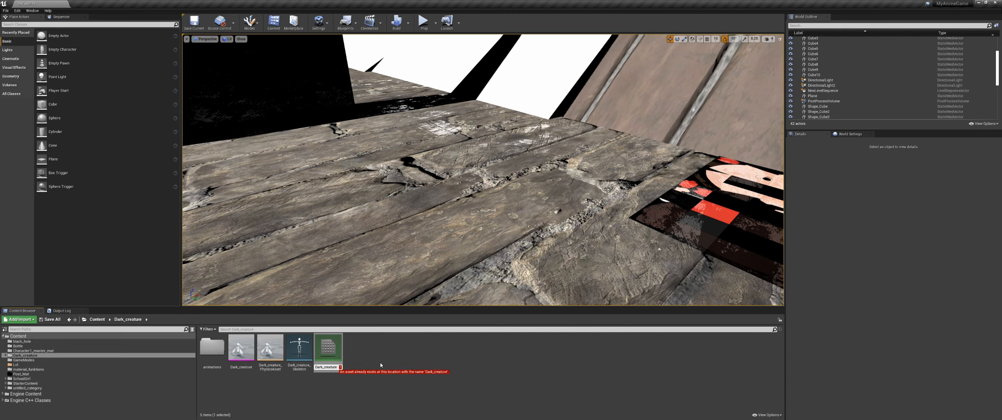
type("Dark_creature_mat")
key("Return")
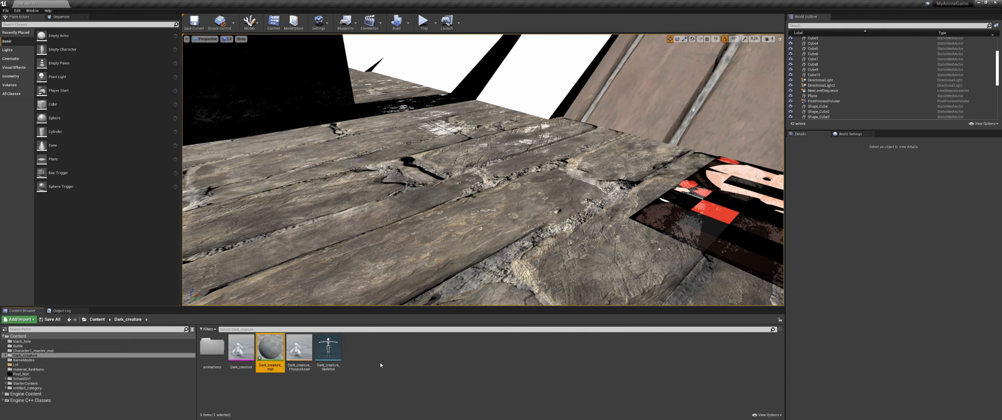
double_click(274, 349)
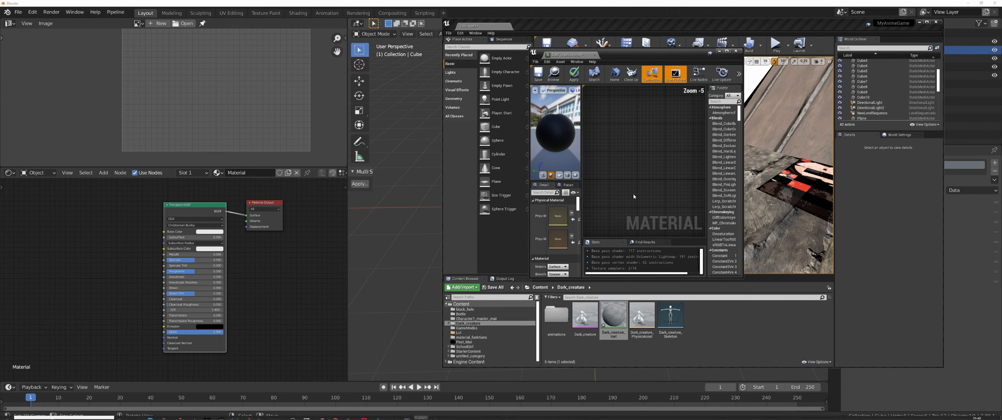
Switch between Blender and Unreal to compare the Principled BSDF material nodes with the Dark_creature_mat result node.
right_click_drag(660, 201, 620, 160)
scroll(620, 161, "up", 4)
right_click_drag(675, 118, 612, 144)
left_click(646, 9)
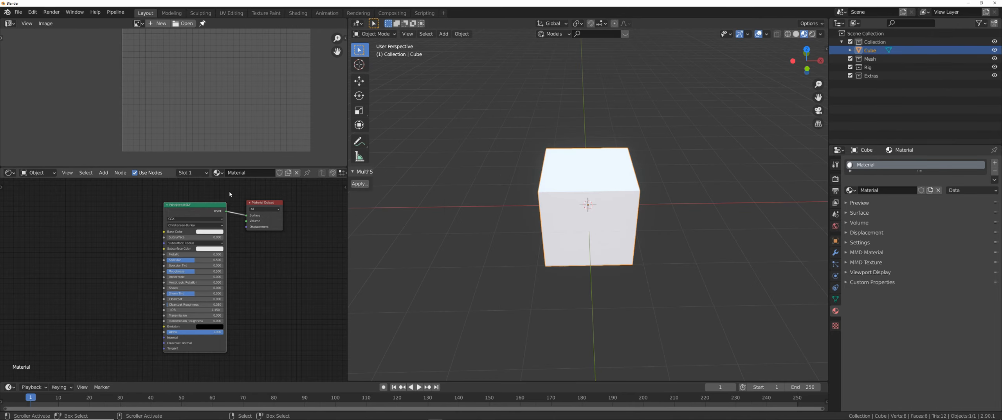
left_click_drag(235, 197, 146, 360)
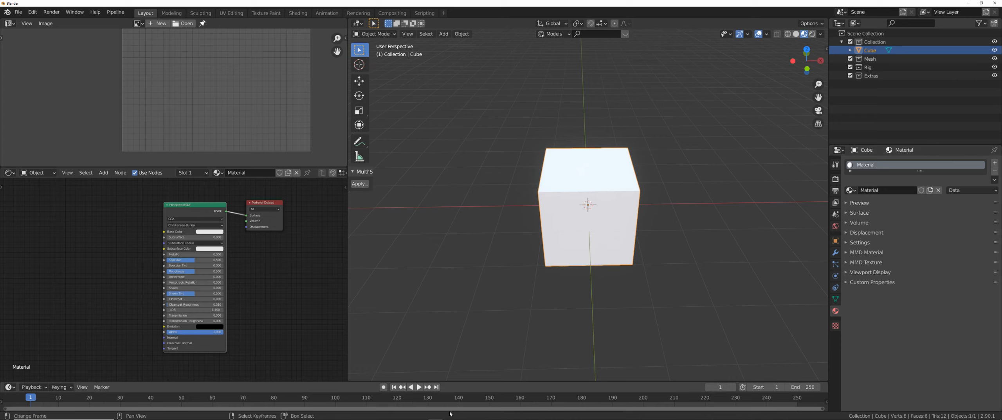
left_click(422, 414)
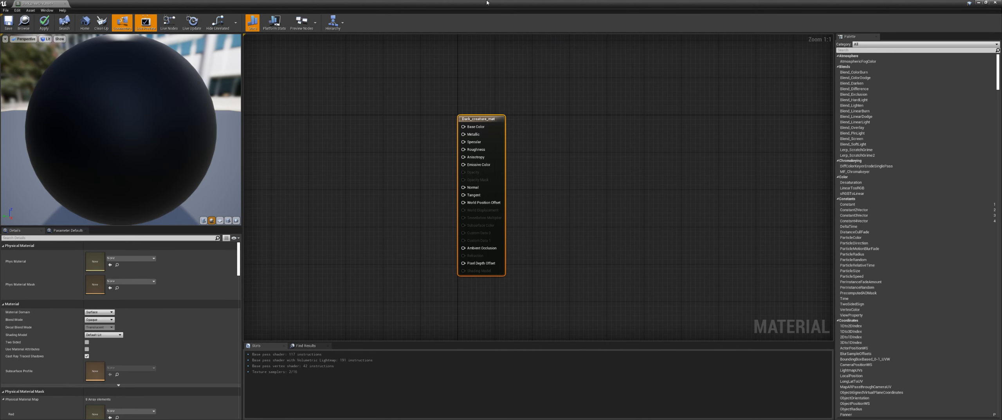
left_click_drag(487, 2, 495, 66)
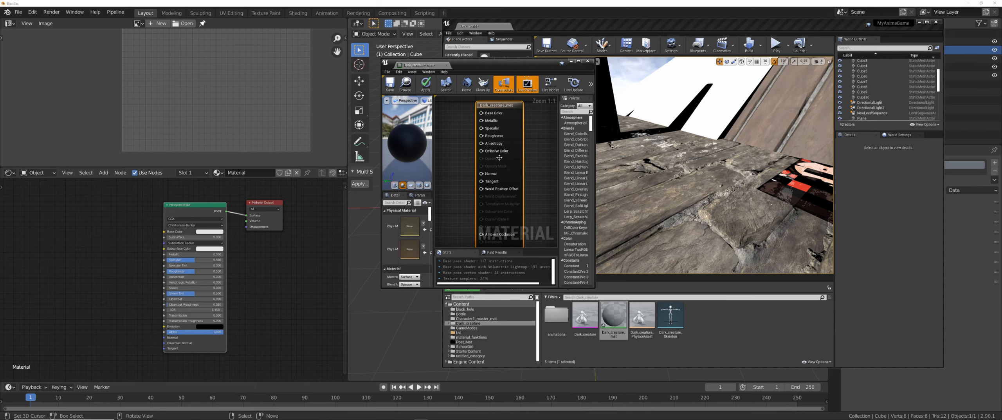
right_click_drag(446, 229, 458, 192)
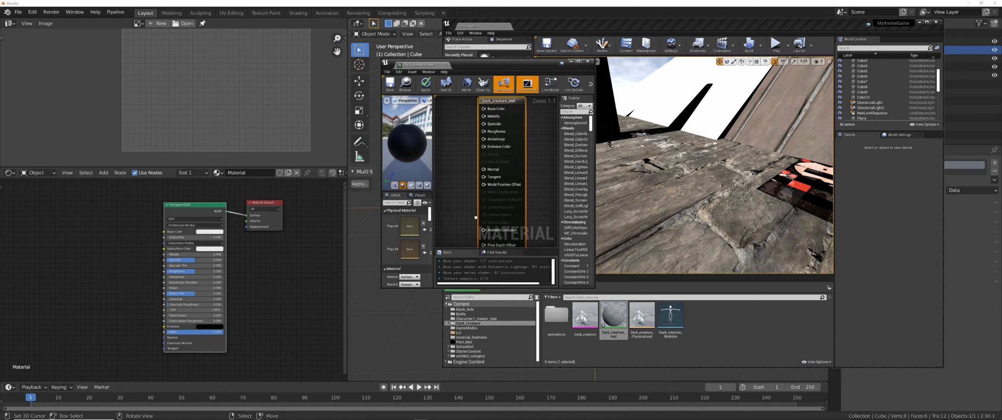
left_click_drag(543, 62, 585, 1)
right_click_drag(482, 212, 642, 340)
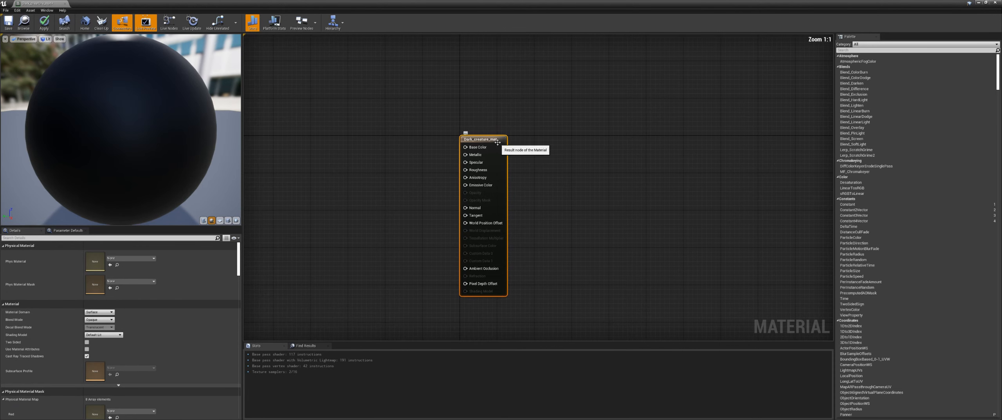
left_click_drag(495, 140, 500, 136)
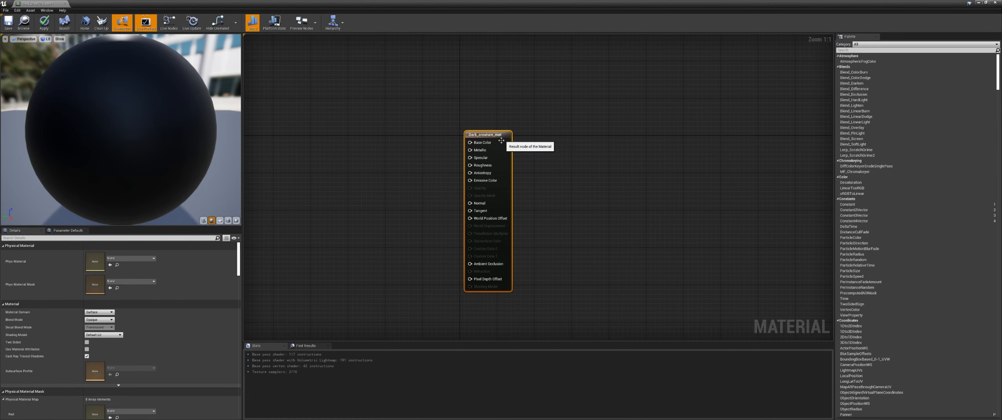
Show the Material category of the material's details and choose Surface as the material domain.
left_click(40, 246)
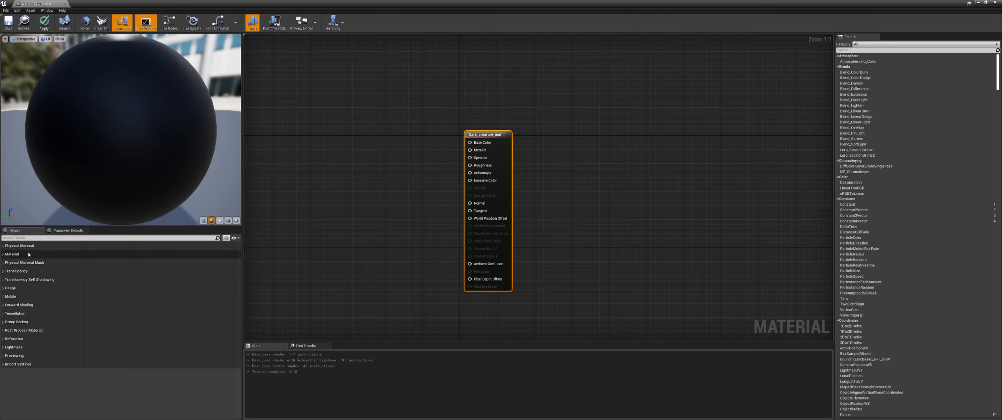
left_click(25, 254)
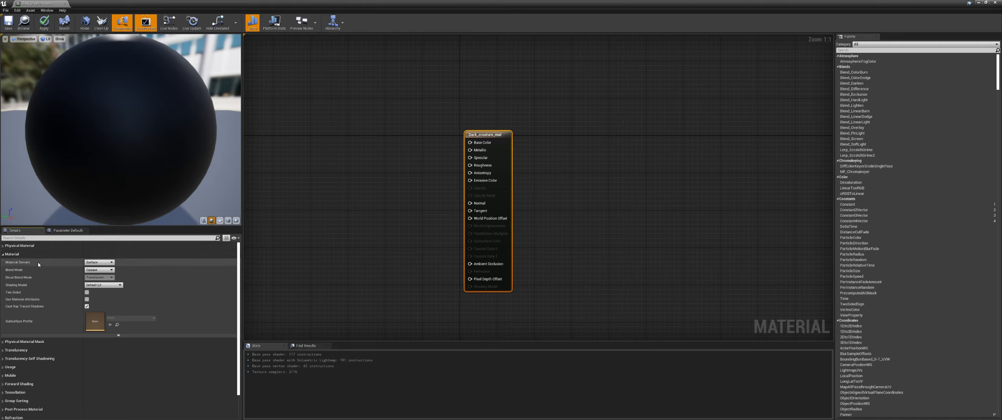
left_click(108, 263)
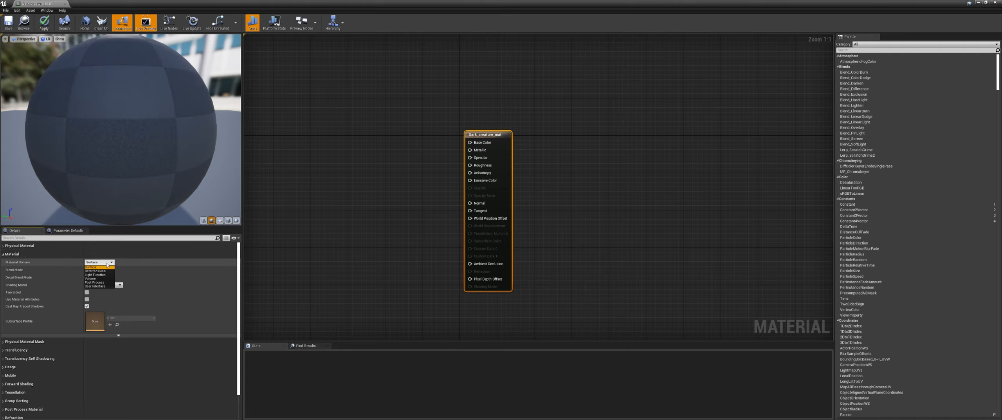
left_click(98, 267)
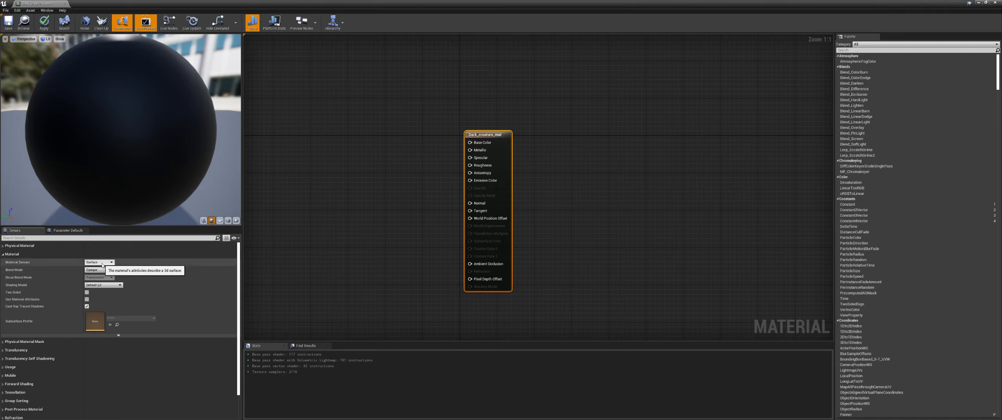
Connect a new Vertex Color node to the material's Base Color, apply it, and check the preview sphere.
right_click_drag(356, 251, 441, 215)
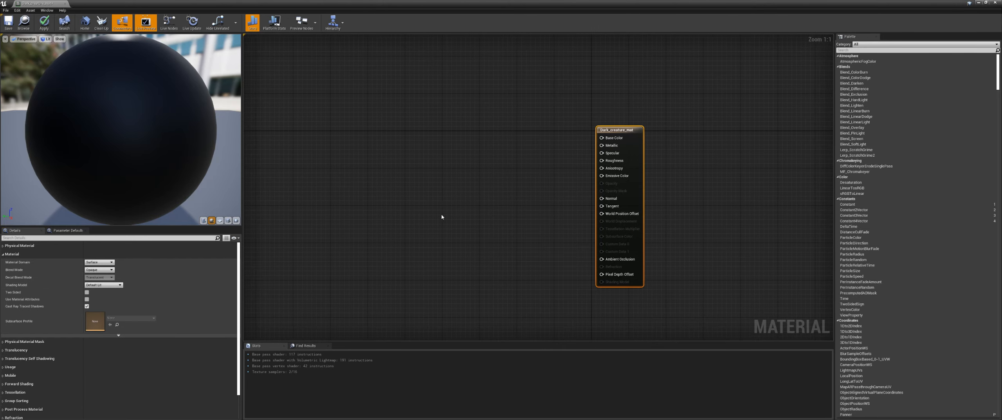
right_click(441, 213)
type("verte")
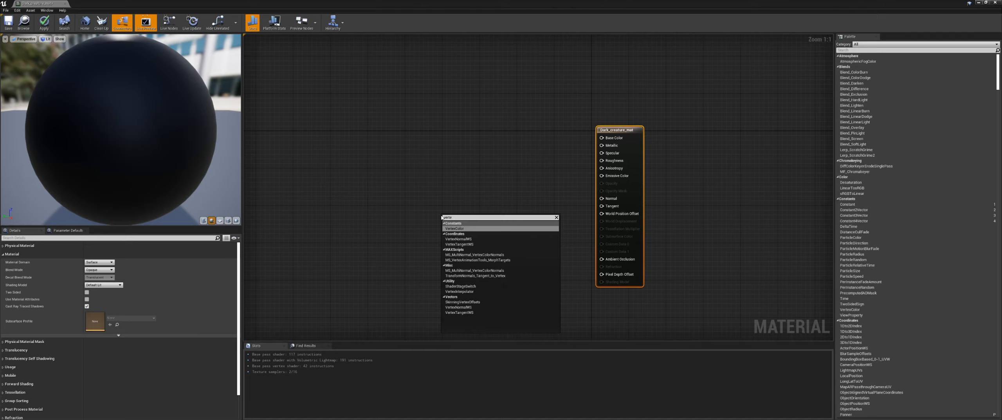
key("Return")
left_click_drag(454, 218, 602, 138)
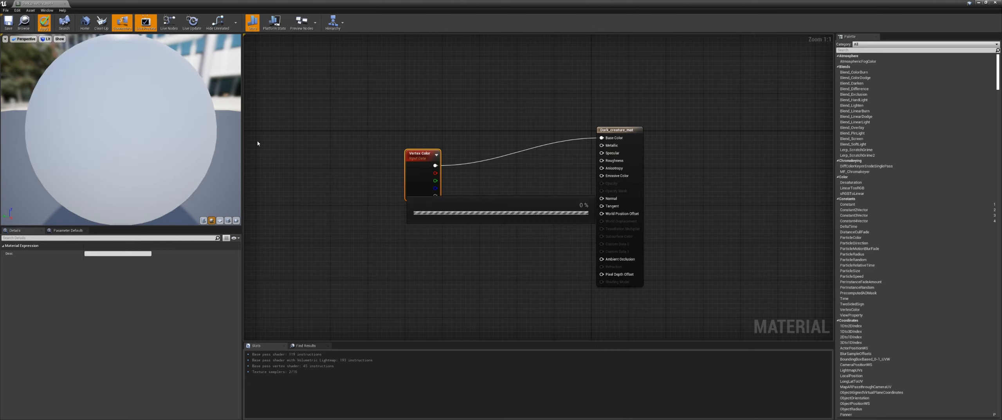
scroll(172, 128, "down", 5)
left_click_drag(171, 128, 274, 130)
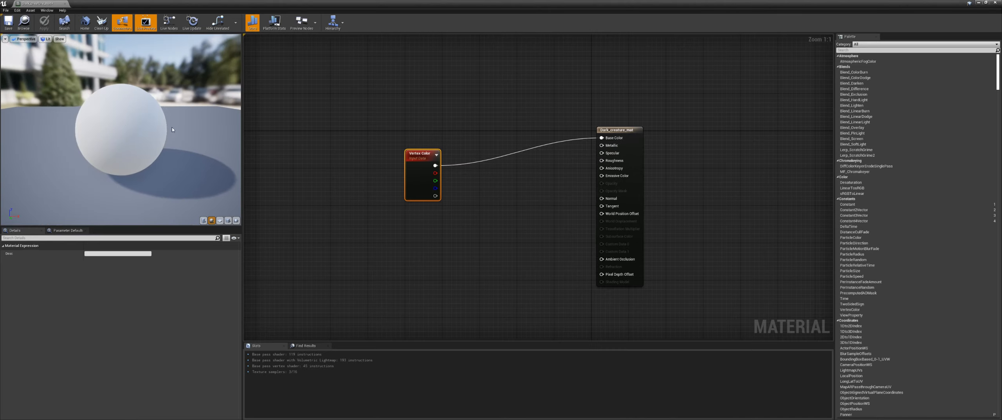
left_click_drag(108, 139, 176, 122)
Dock the Dark_creature_mat editor as a tab in the main editor window and return to the level.
left_click_drag(368, 3, 597, 153)
left_click_drag(638, 29, 194, 0)
left_click_drag(532, 159, 84, 4)
left_click(38, 4)
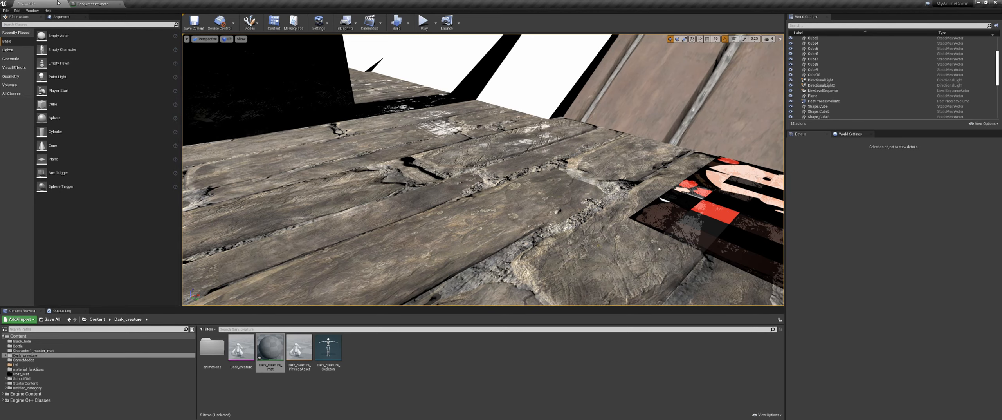
left_click(87, 5)
left_click(39, 4)
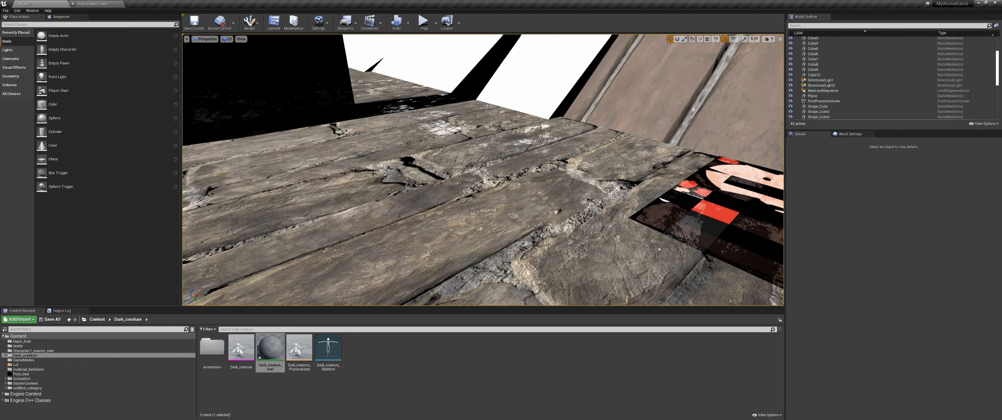
Open the Dark_creature skeletal mesh and examine the material assigned to its material slot.
left_click(247, 354)
double_click(247, 350)
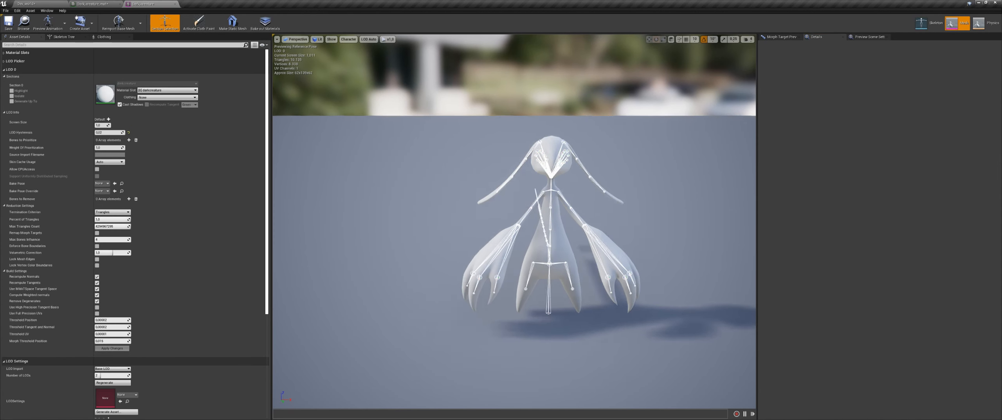
left_click_drag(546, 212, 521, 227, "alt")
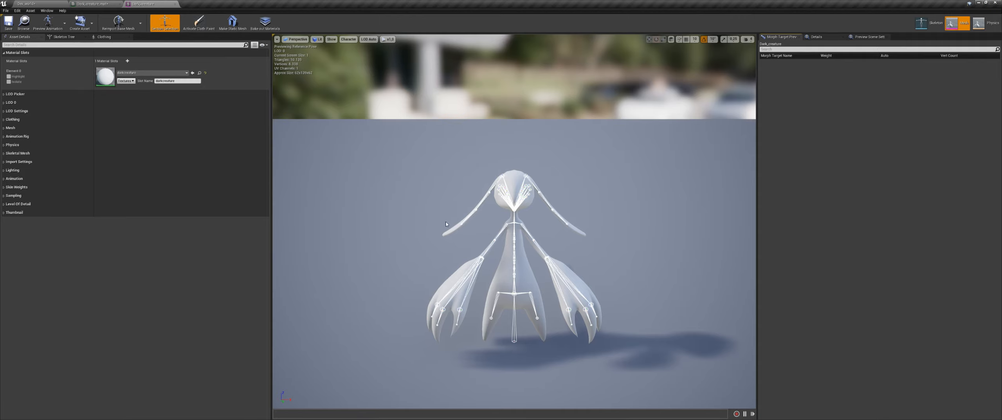
left_click_drag(325, 4, 228, 74)
Force-delete the darkcreature material from the untitled_asset folder.
left_click(61, 5)
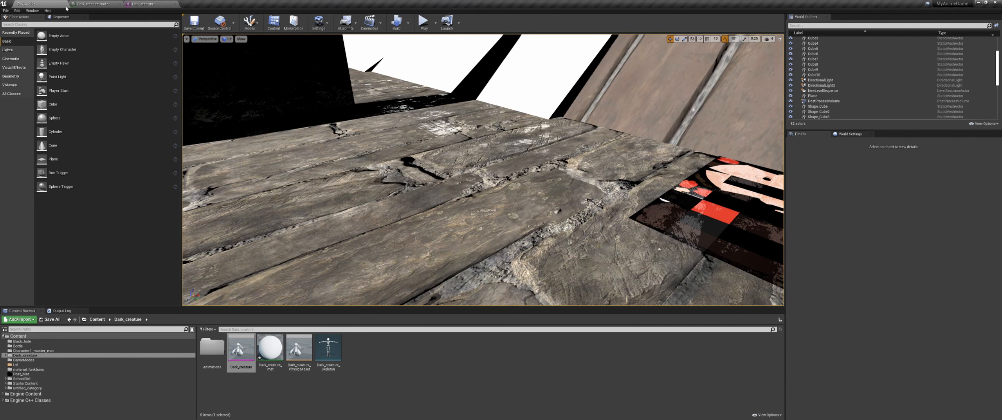
left_click(68, 319)
left_click(216, 352)
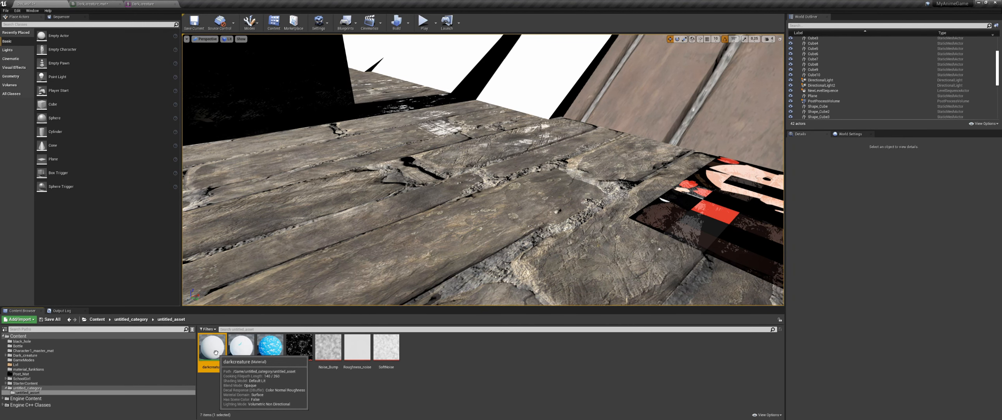
key("Delete")
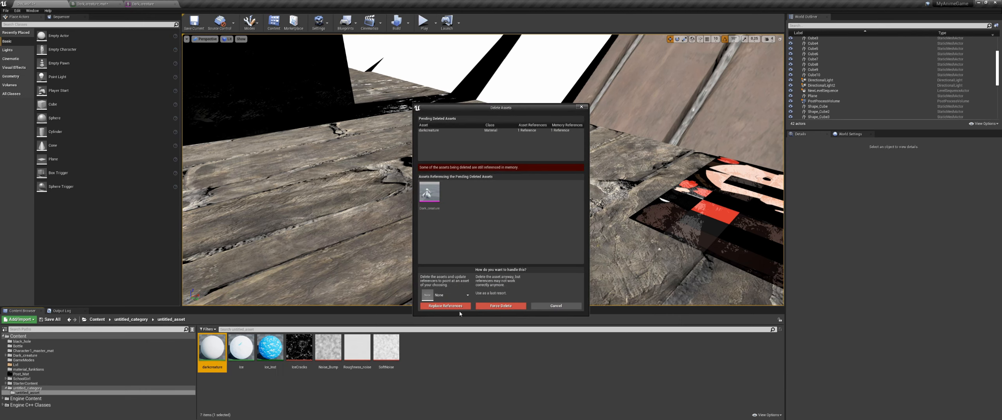
left_click(501, 305)
Return to the Dark_creature folder and reopen the Dark_creature skeletal mesh.
left_click(131, 319)
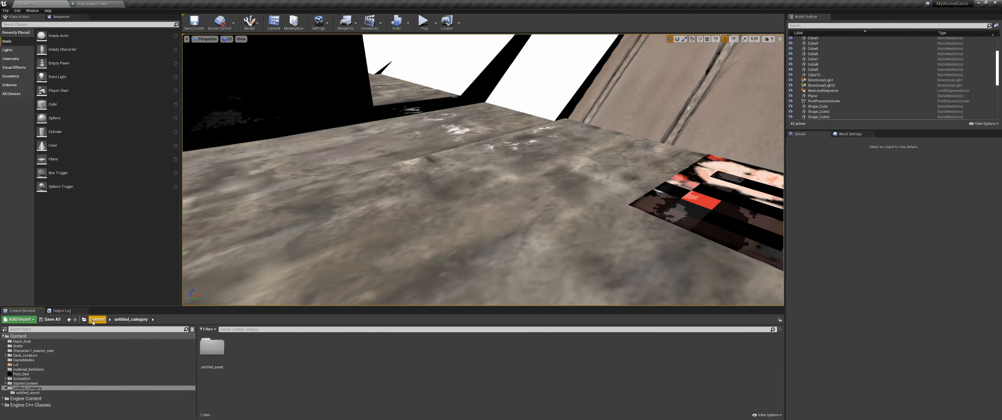
left_click(25, 355)
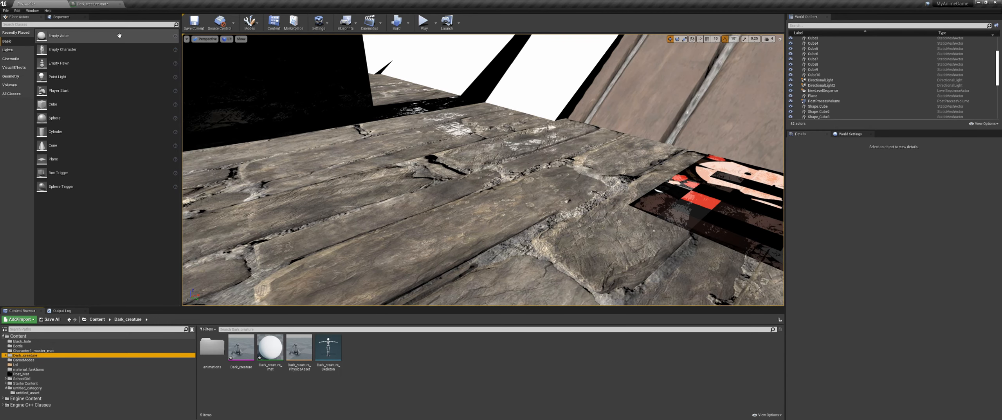
left_click(237, 352)
double_click(250, 348)
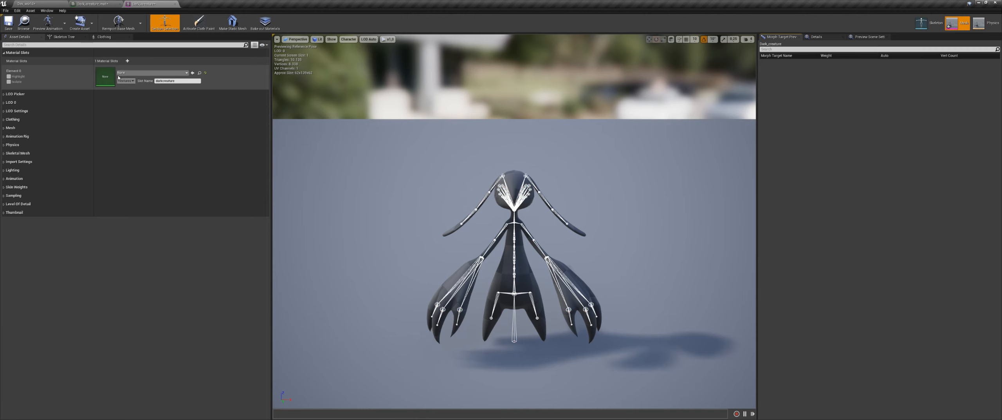
left_click(46, 3)
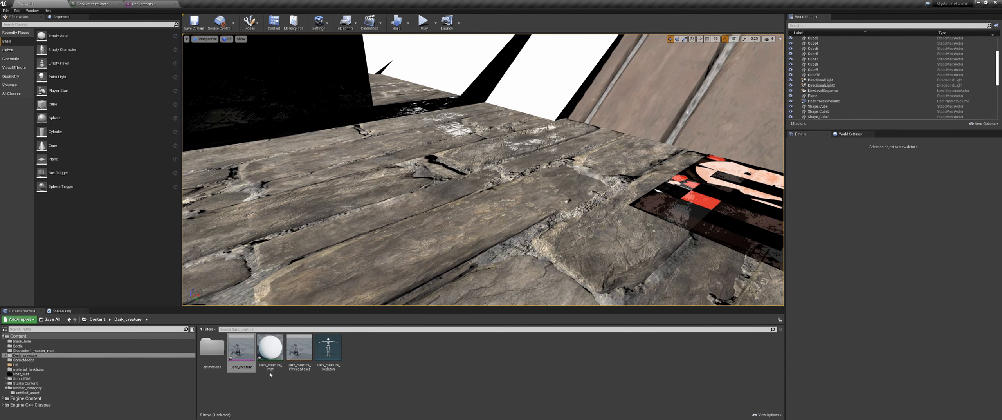
left_click(265, 357)
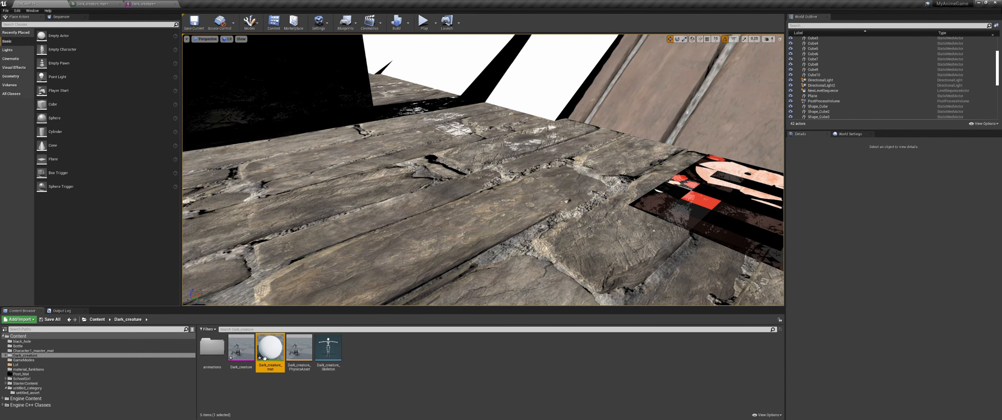
left_click(132, 3)
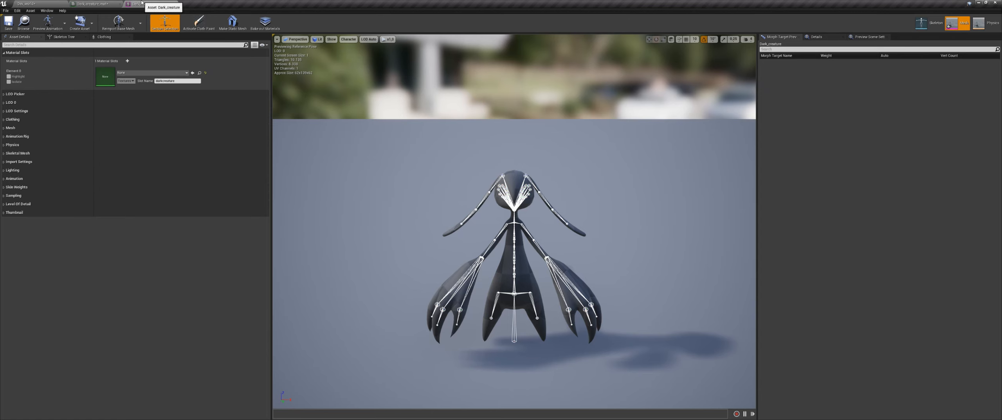
left_click(187, 73)
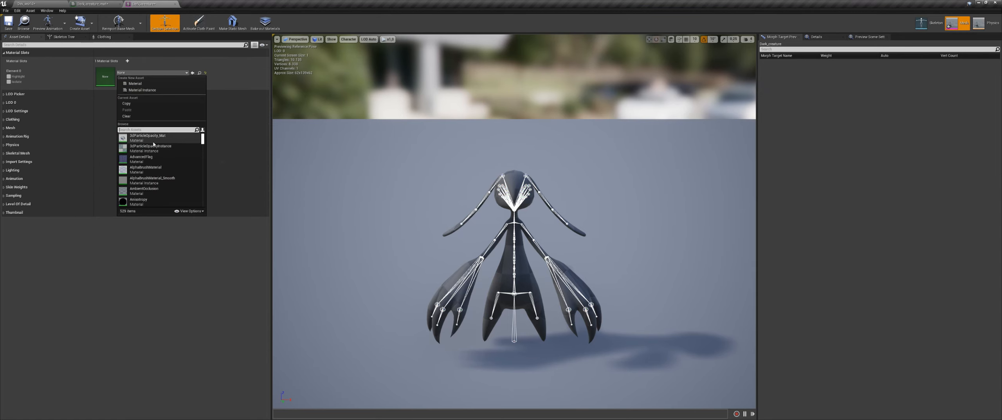
type("dark")
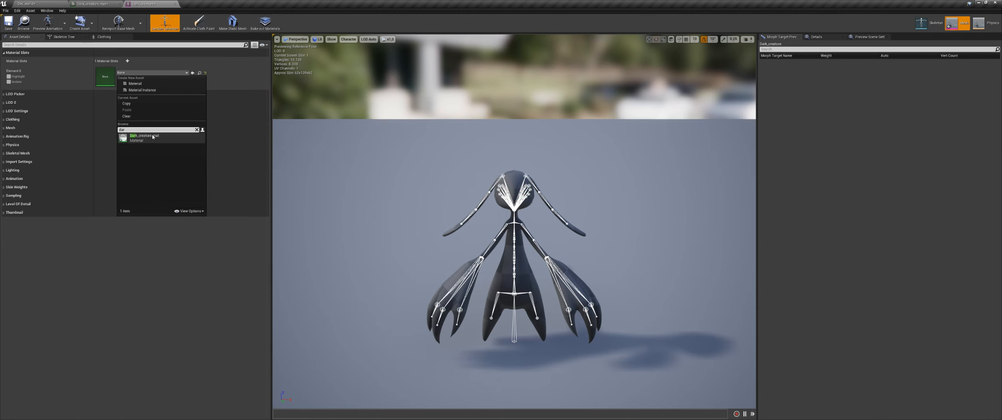
left_click(235, 86)
Assign the Dark_creature_mat asset from the Dark_creature folder to the skeletal mesh's material slot.
left_click(63, 3)
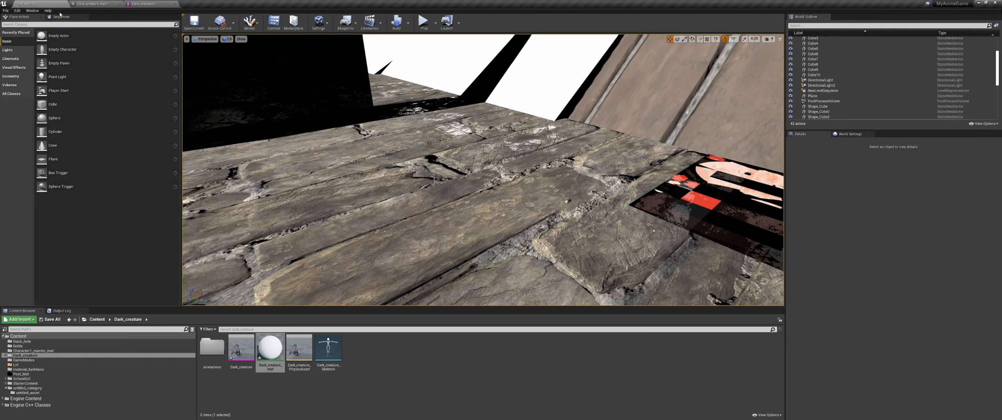
left_click(263, 353)
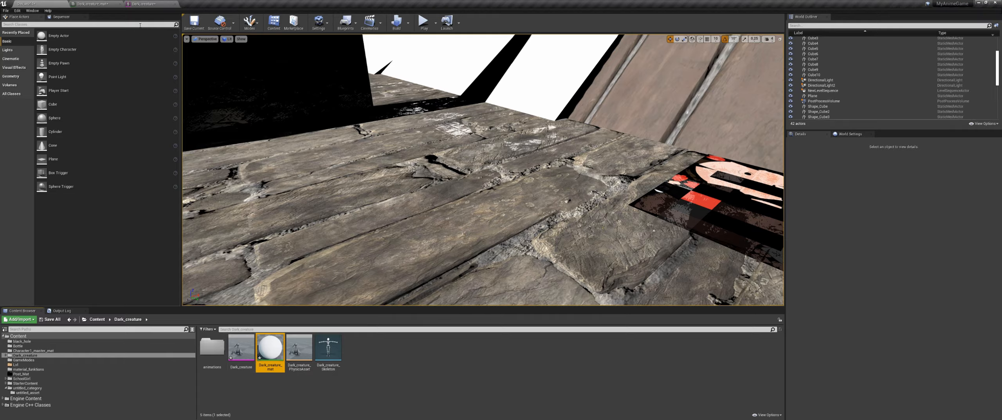
left_click(144, 4)
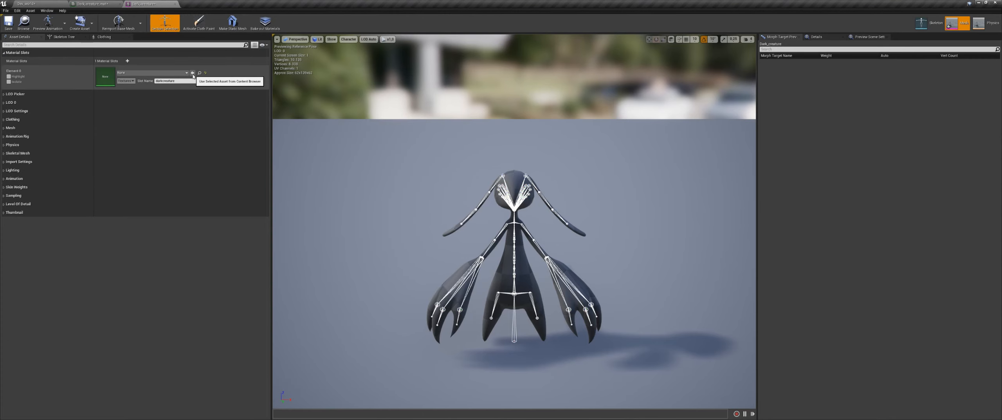
left_click(193, 73)
Examine the Dark_creature mesh from several angles and up close with the newly assigned material.
middle_click_drag(388, 206, 360, 166)
left_click_drag(387, 206, 337, 239, "alt")
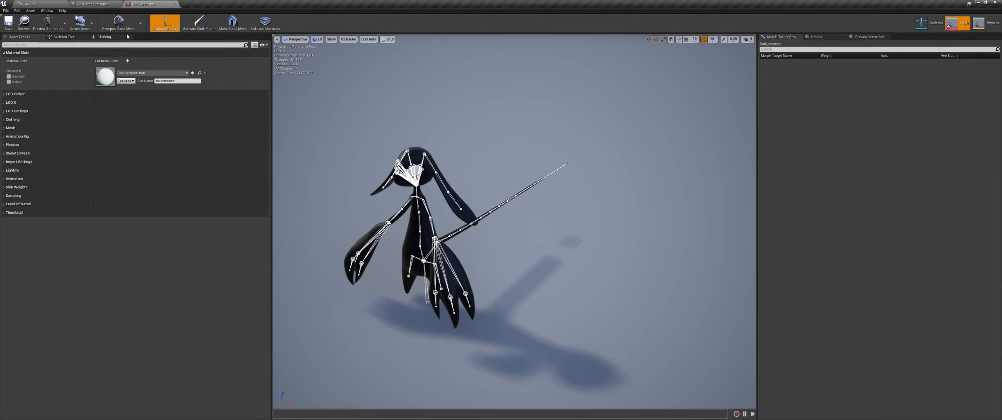
middle_click_drag(375, 176, 482, 213)
left_click_drag(504, 224, 482, 198, "alt")
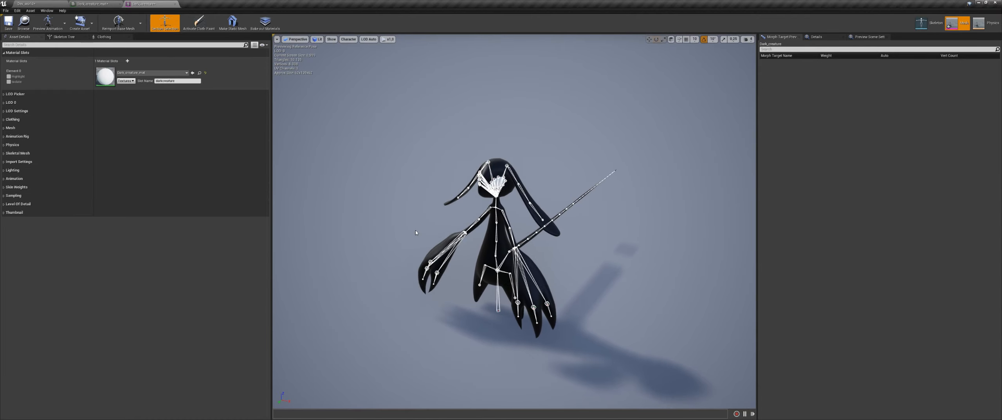
scroll(504, 223, "up", 6)
left_click_drag(504, 223, 529, 221, "alt")
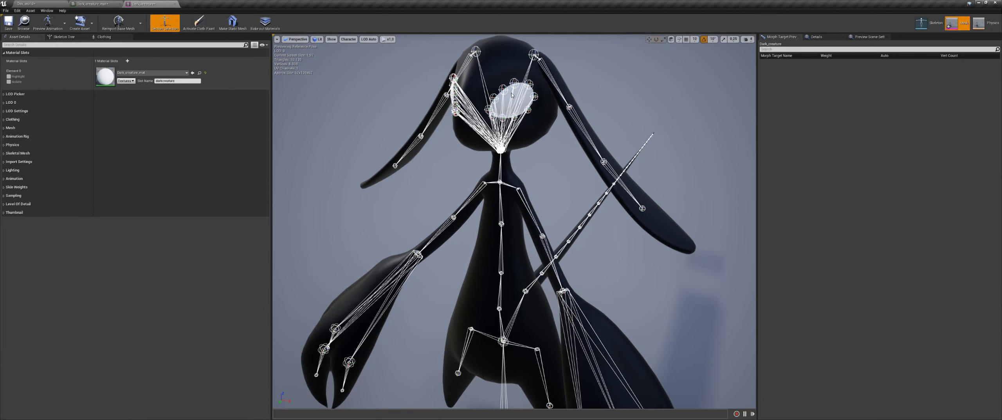
left_click_drag(570, 274, 535, 229, "alt")
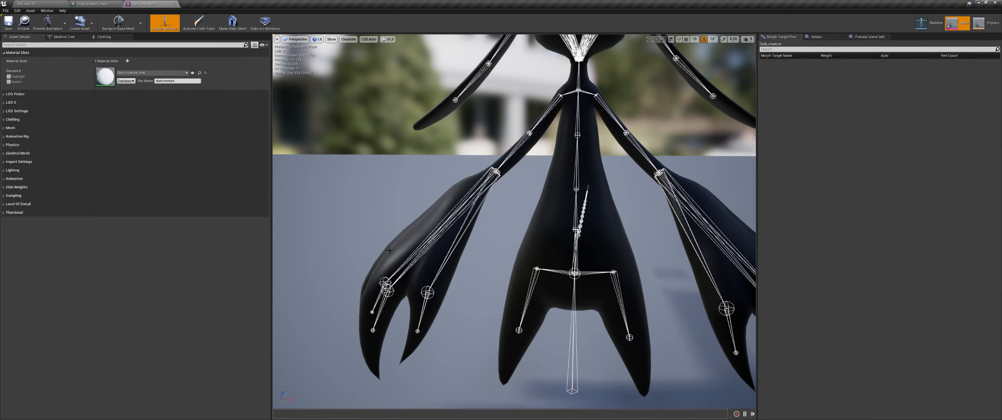
left_click_drag(452, 283, 432, 295, "alt")
mouse_move(529, 200)
middle_mouse_down()
mouse_move(532, 172)
mouse_move(530, 189)
middle_mouse_up()
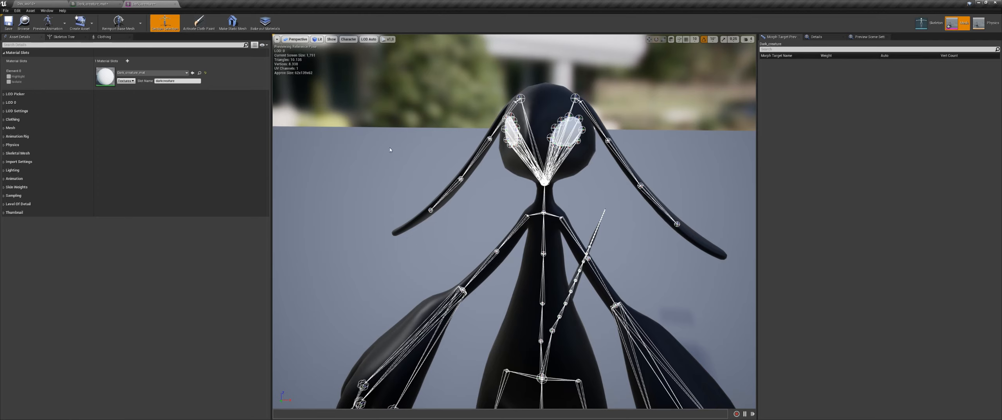
Return to the Dark_creature_mat graph and align the Vertex Color node's output with the Base Color input.
left_click(98, 3)
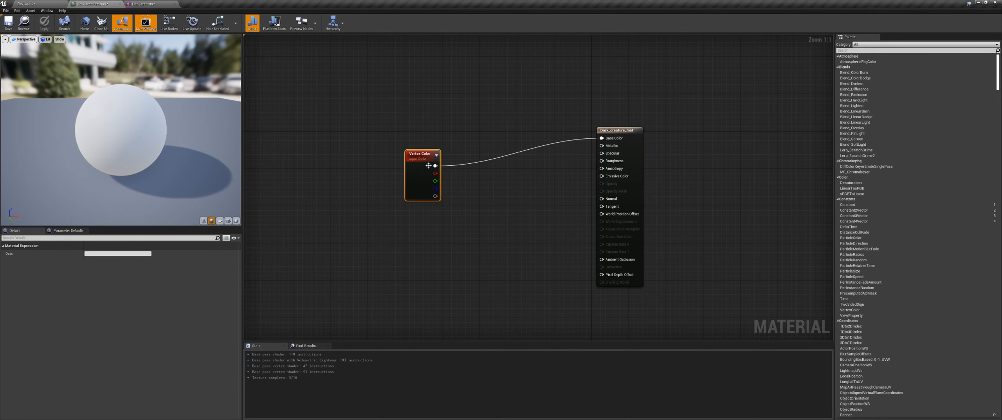
left_click_drag(425, 169, 439, 141)
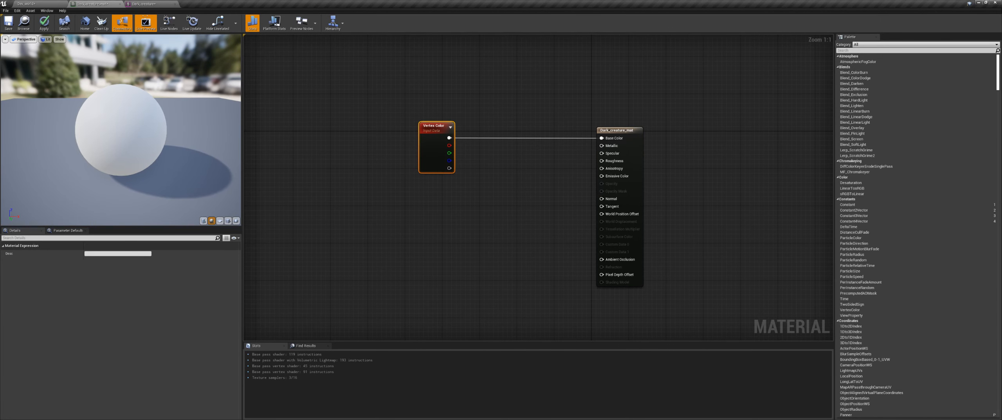
Switch to Blender and set the cube's Principled BSDF Base Color to black to inspect its shading.
key("super")
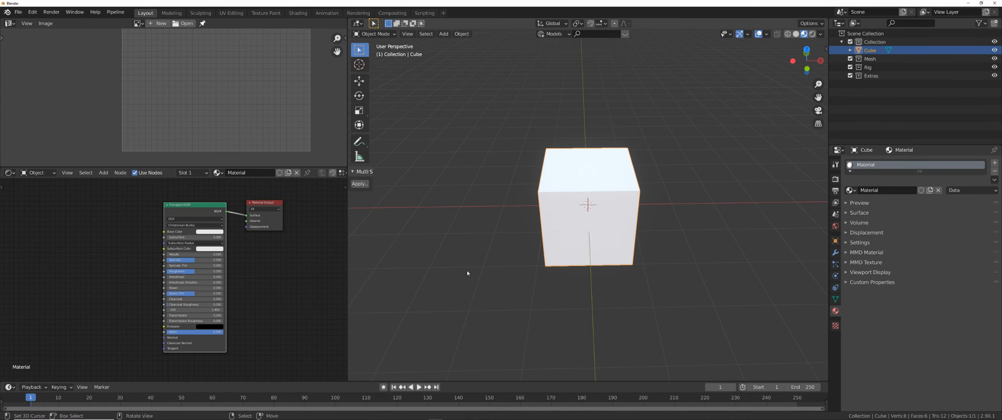
left_click(210, 232)
left_click_drag(241, 167, 241, 195)
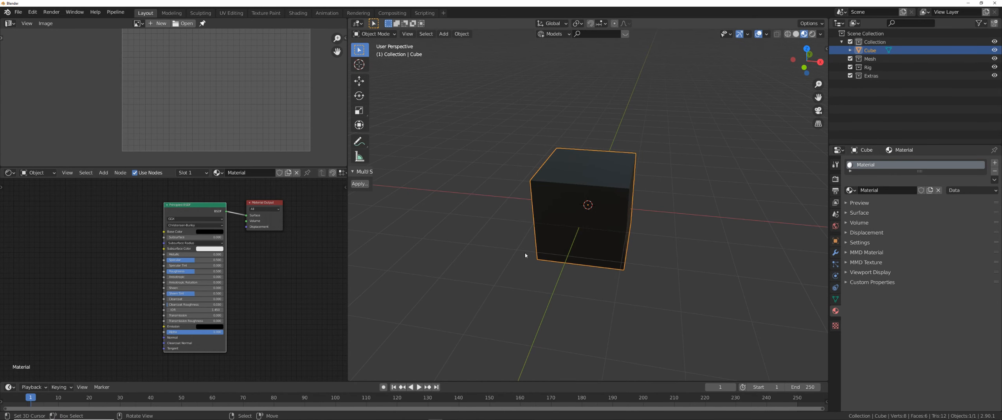
middle_click_drag(526, 252, 603, 183)
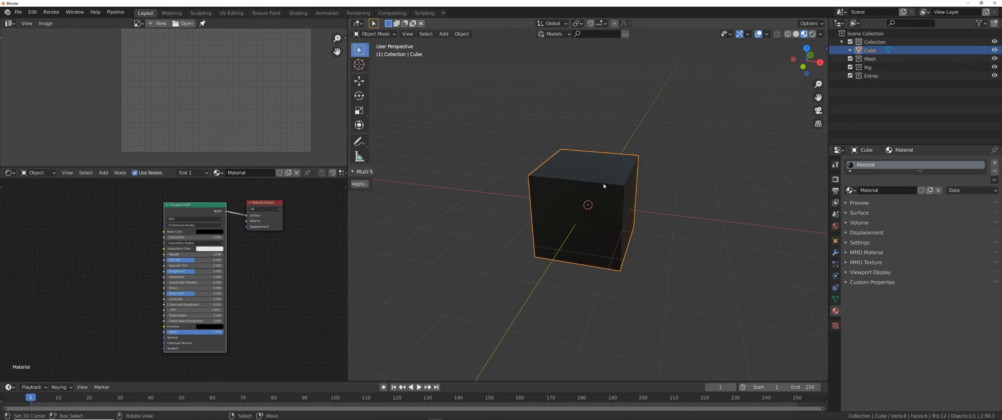
Add an Emission node to the cube's material and connect it to the Material Output's Surface input.
left_click_drag(189, 210, 127, 217)
key("shift+a")
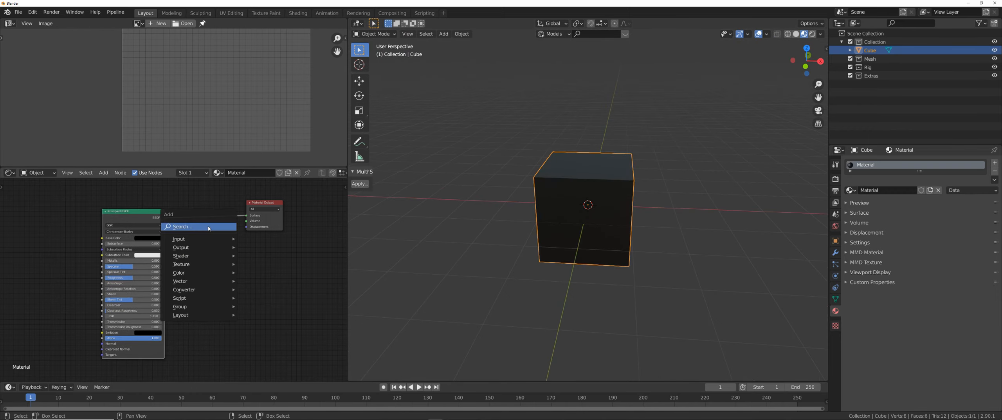
left_click(209, 226)
type("em")
key("Return")
left_click(184, 226)
left_click_drag(219, 234, 246, 215)
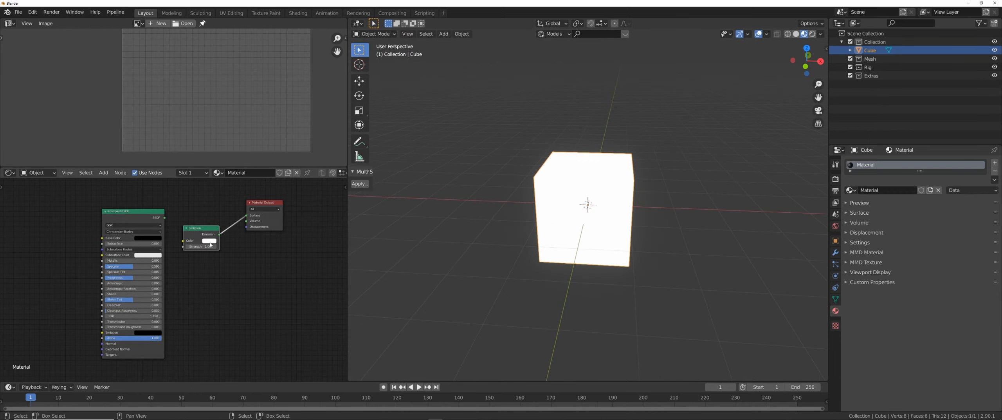
Darken the Emission node's color, inspect the cube, reposition the node and switch back to Unreal Engine.
left_click(209, 241)
left_click_drag(247, 179, 248, 204)
middle_click_drag(549, 282, 578, 339)
left_click_drag(211, 228, 220, 204)
left_click(430, 414)
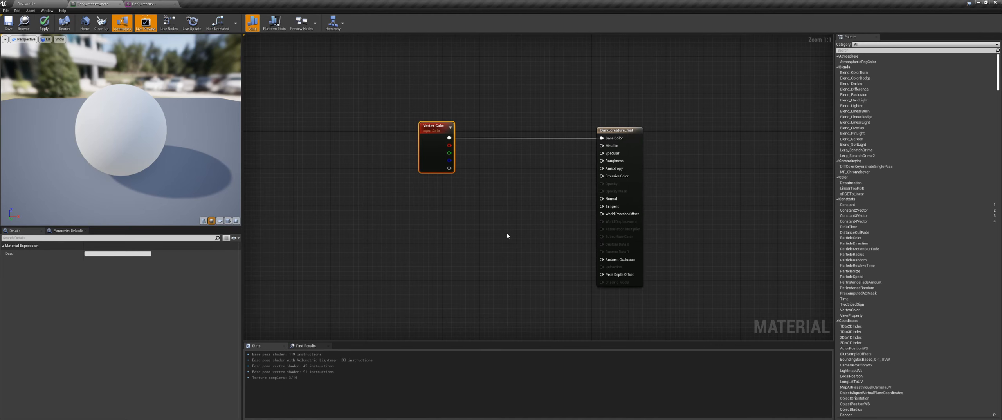
Connect the Vertex Color node's output to Emissive Color and disconnect it from Base Color.
right_click_drag(508, 236, 457, 235)
scroll(468, 206, "up", 1)
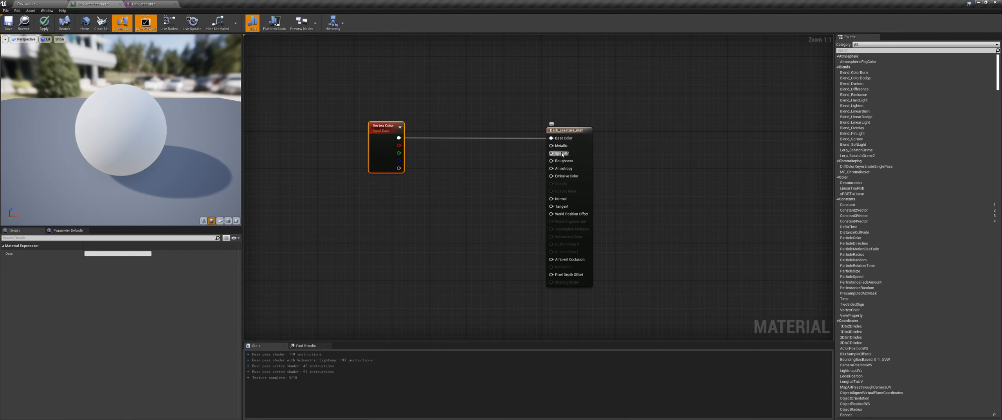
left_click_drag(401, 138, 550, 176, "ctrl")
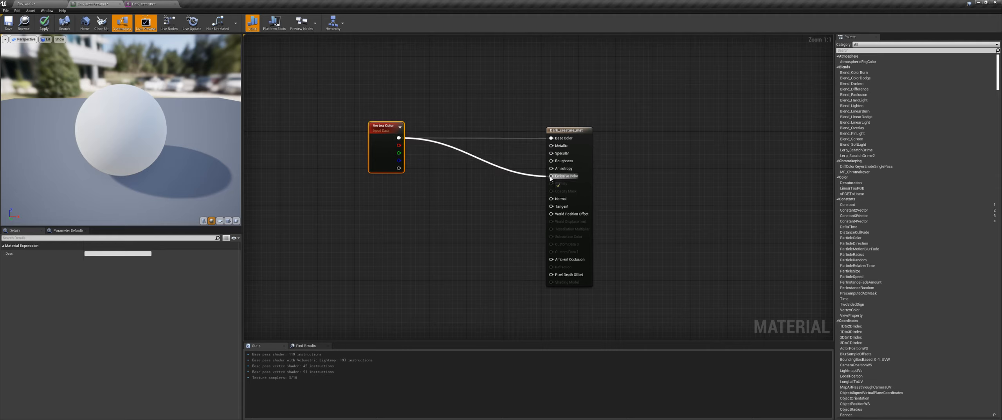
left_click_drag(399, 138, 551, 138)
left_click(551, 138, "alt")
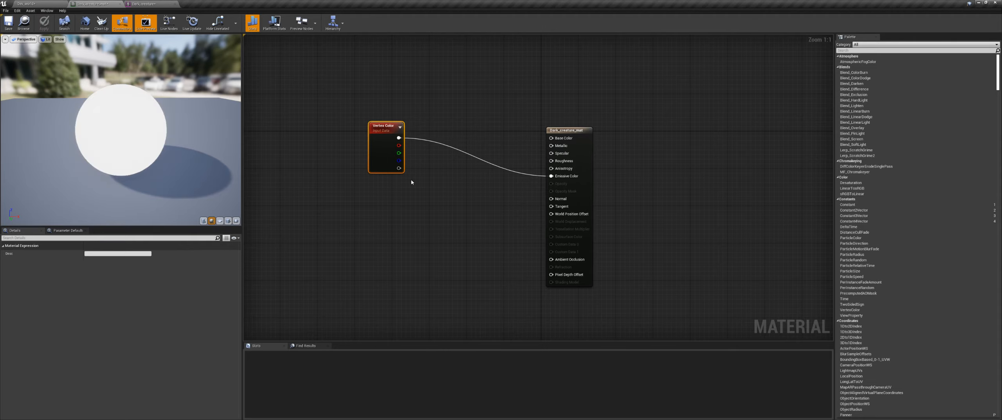
Examine the Dark_creature mesh with the emissive vertex-color material, and return to the material graph.
left_click(146, 4)
right_click_drag(450, 176, 451, 219)
middle_click_drag(512, 242, 569, 156)
right_click_drag(548, 176, 494, 176)
left_click(96, 4)
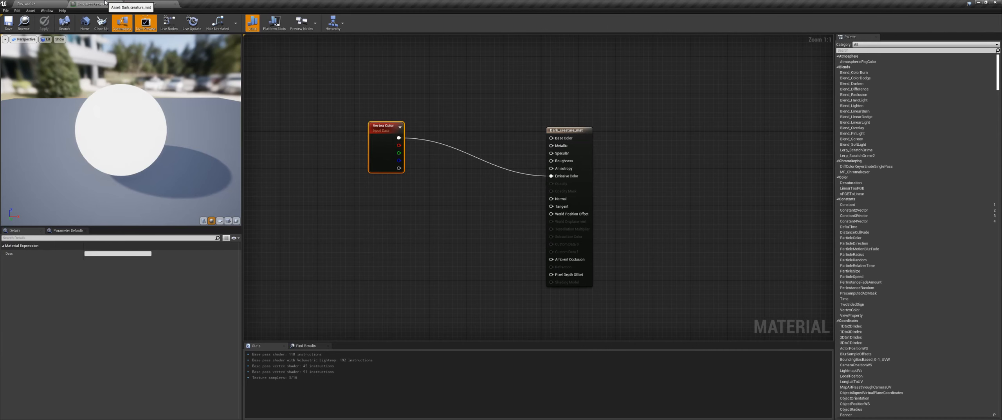
Switch to Blender and examine the inputs of the cube's Principled BSDF node for comparison.
left_click_drag(573, 127, 563, 108)
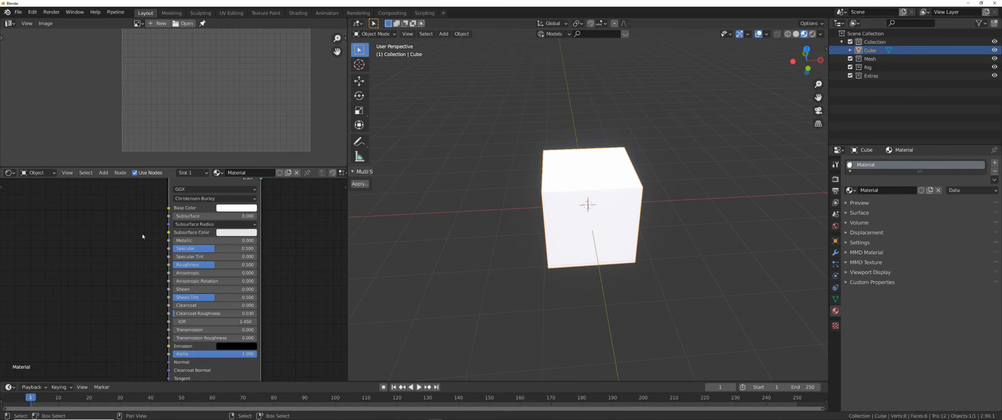
middle_click_drag(254, 196, 209, 218)
left_click(208, 218, "ctrl+shift")
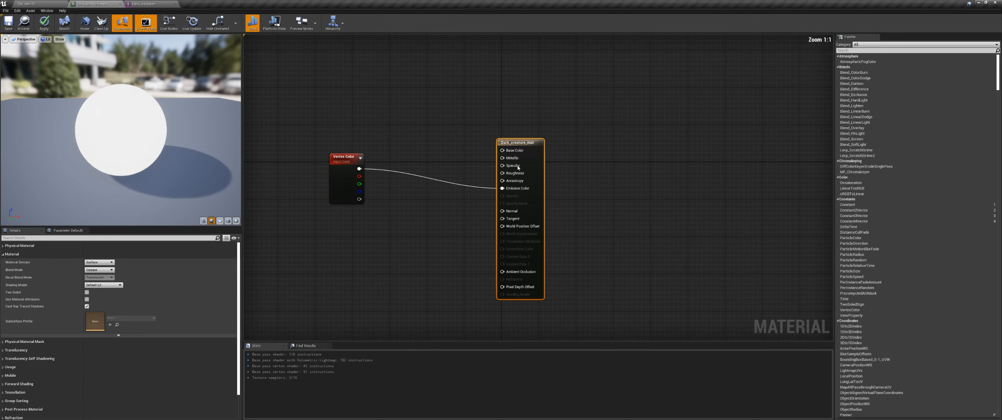
Set the Shading Model of Dark_creature_mat to Unlit and apply the change to the material.
left_click_drag(530, 146, 525, 136)
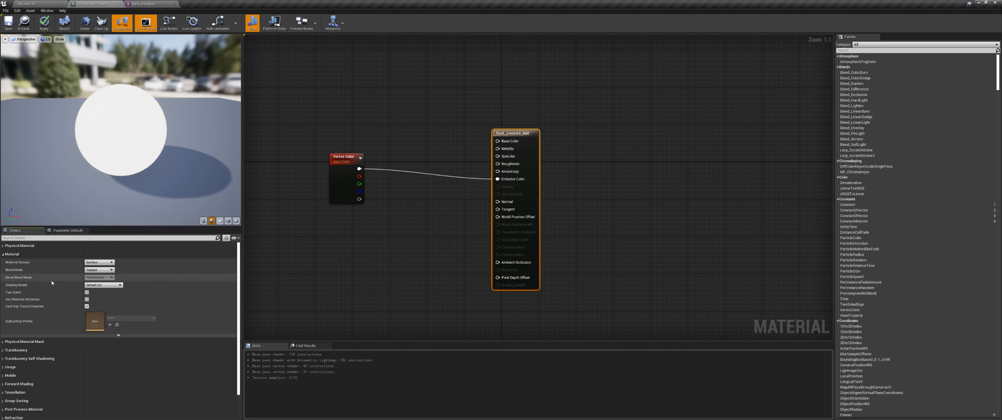
left_click(104, 285)
left_click(96, 291)
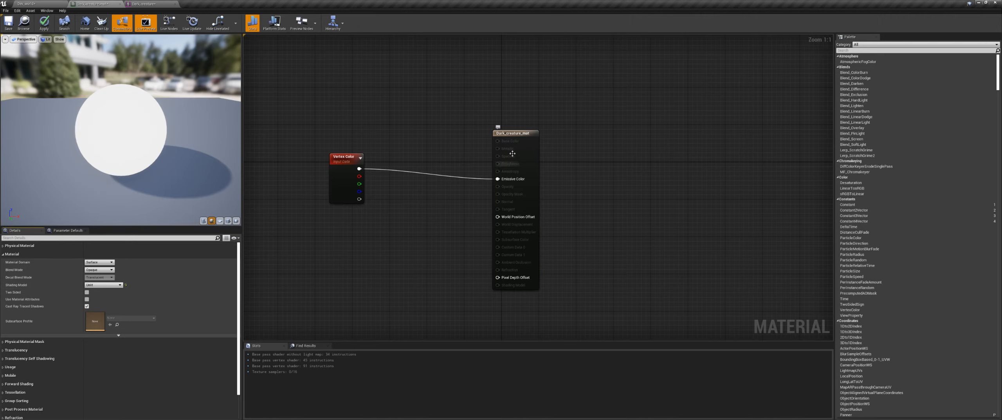
left_click(43, 24)
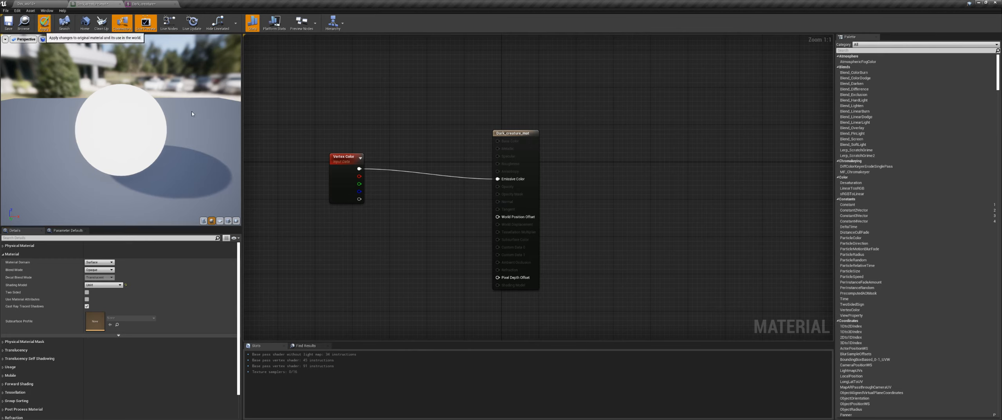
Check the mesh with the unlit material, and place the Dark_creature skeletal mesh in the level, framed in view.
left_click(145, 4)
right_click_drag(514, 221, 427, 221)
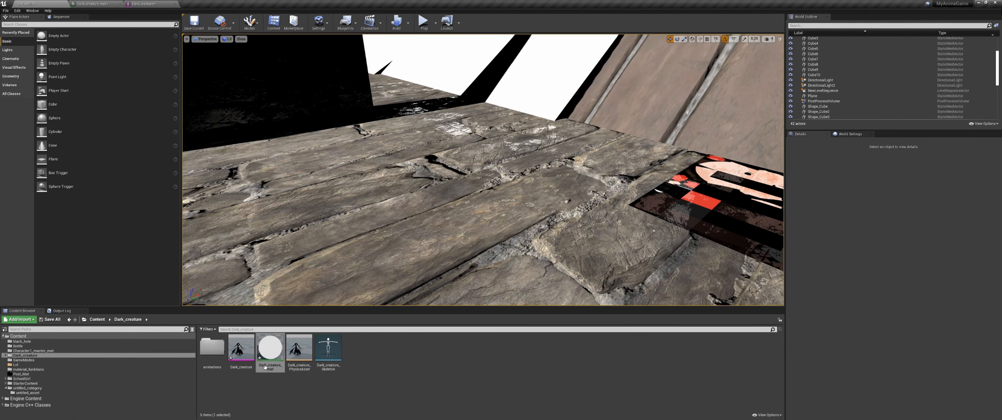
left_click_drag(242, 353, 360, 231)
key("f")
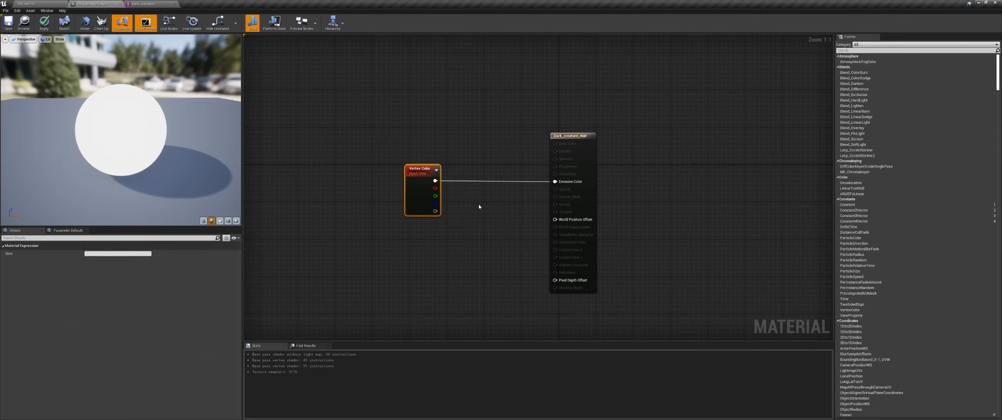
Save all modified assets and space the Vertex Color node further from the material result node.
key("ctrl+shift+s")
right_click_drag(478, 194, 482, 192)
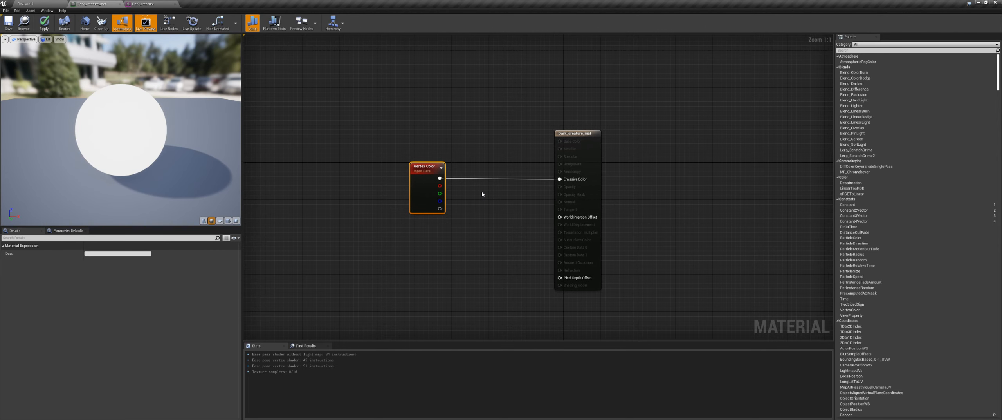
left_click_drag(433, 174, 386, 173)
left_click_drag(651, 102, 504, 206)
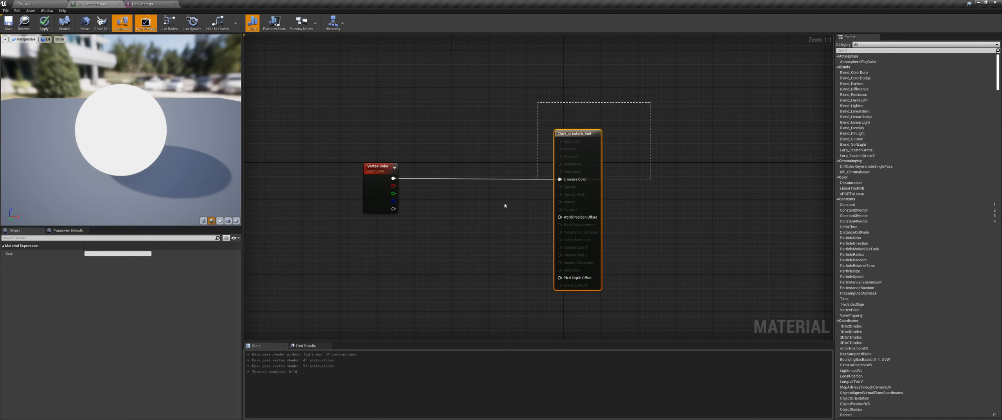
left_click_drag(313, 317, 312, 317)
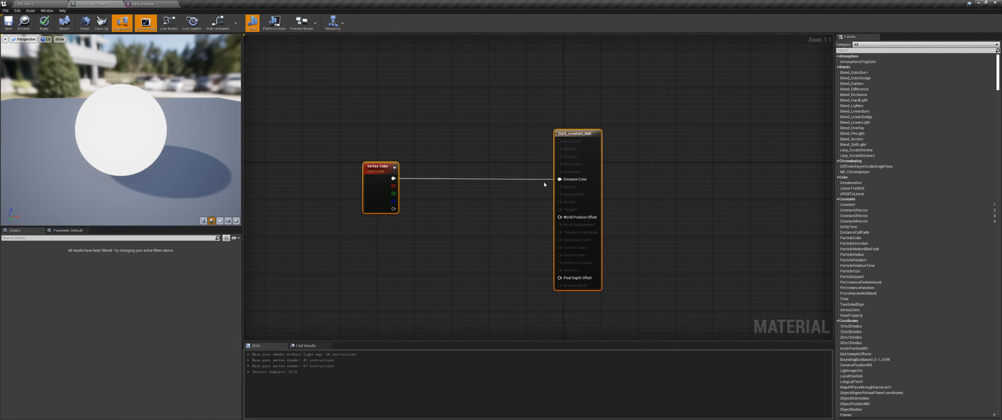
Move the Dark_creature_mat result node further away from the Vertex Color node to make room for more nodes.
right_click_drag(470, 233, 528, 213)
right_click(482, 229)
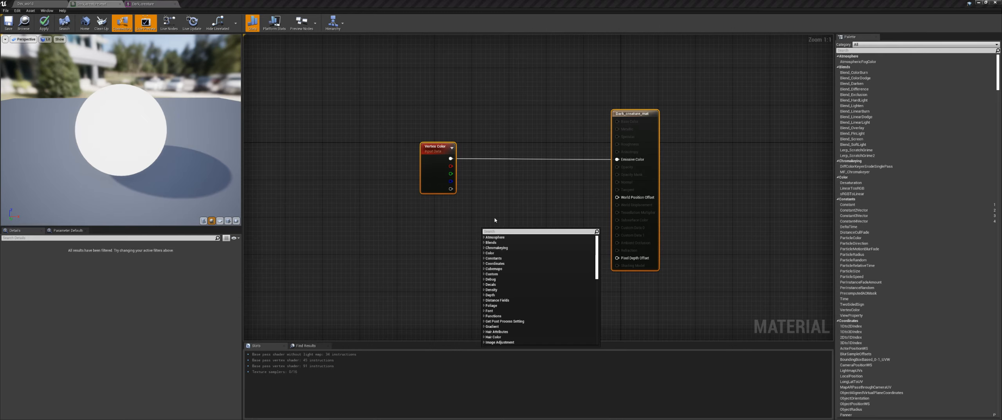
right_click_drag(512, 202, 498, 198)
key("ctrl+z")
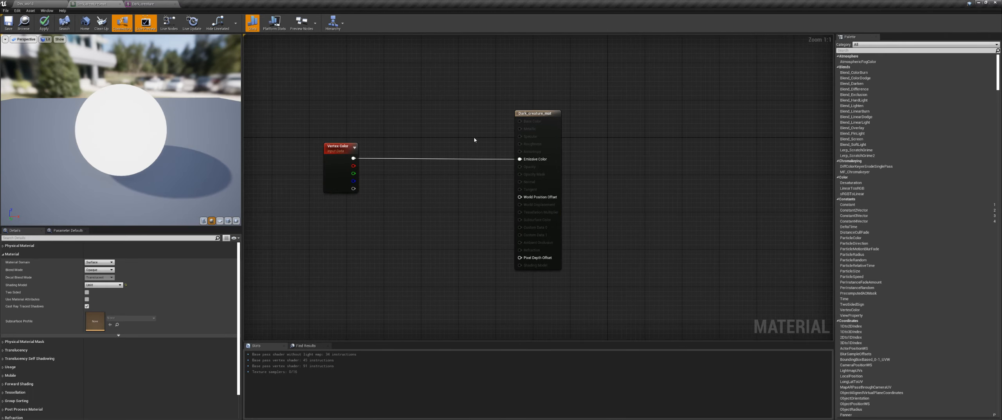
left_click_drag(547, 112, 646, 112)
right_click_drag(451, 165, 582, 157)
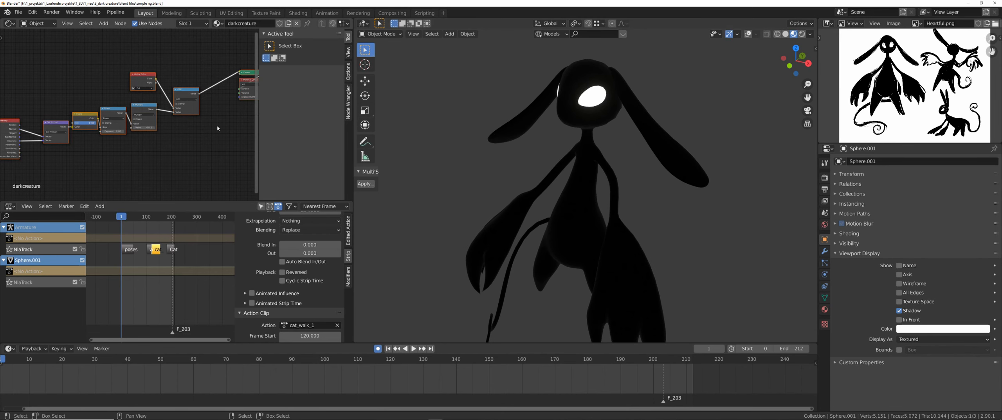
Switch to Blender, preview the Dot Product and Add nodes of the darkcreature material, and examine the enlarged node chain.
middle_click_drag(134, 131, 156, 120)
left_click(90, 122, "ctrl+shift")
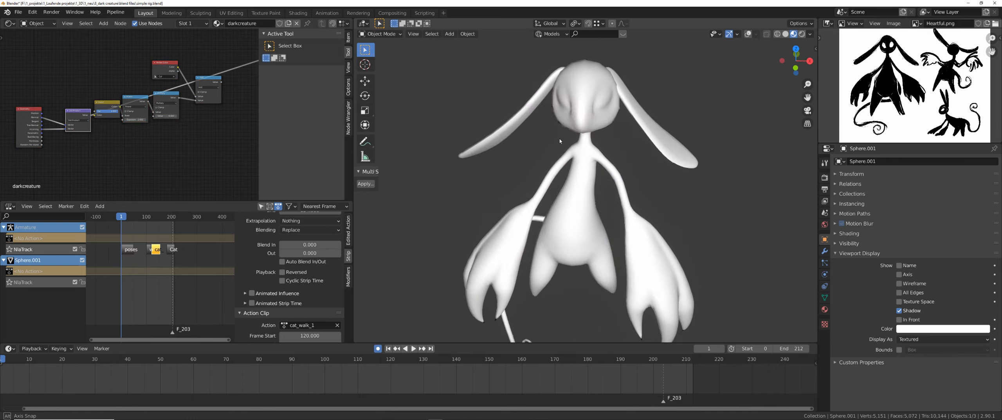
left_click(196, 86, "ctrl+shift")
scroll(144, 116, "up", 1)
mouse_move(144, 139)
middle_mouse_down()
mouse_move(166, 141)
mouse_move(150, 140)
middle_mouse_up()
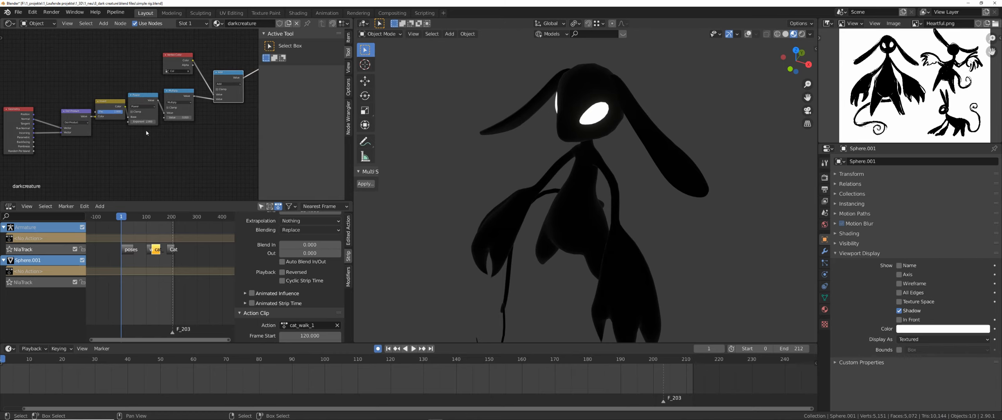
middle_click_drag(195, 145, 193, 148)
key("ctrl+space")
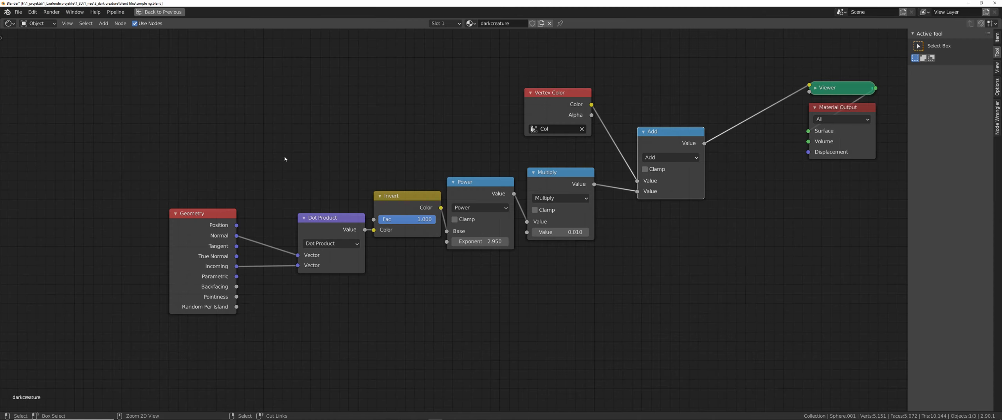
key("Home")
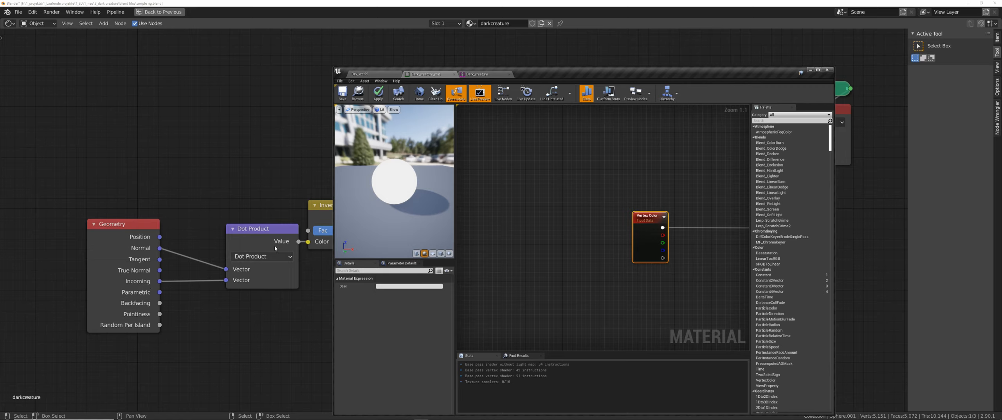
Switch back to the Unreal material graph and add a VertexNormalWS node below the Vertex Color node.
left_click_drag(582, 74, 568, 1)
right_click_drag(425, 218, 453, 204)
right_click(451, 240)
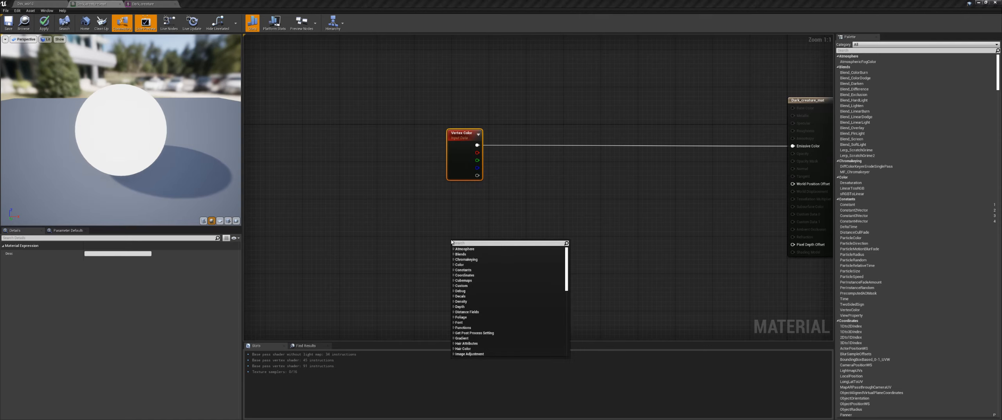
right_click_drag(451, 241, 436, 217)
right_click(438, 216)
type("no")
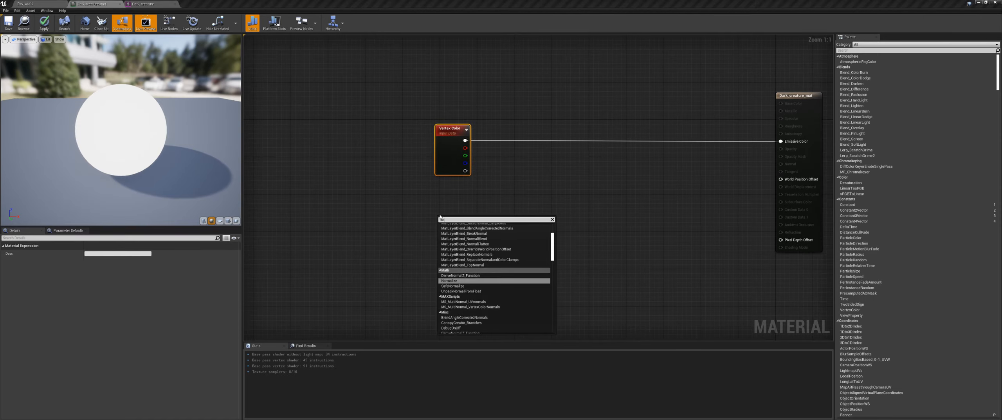
type("rmal")
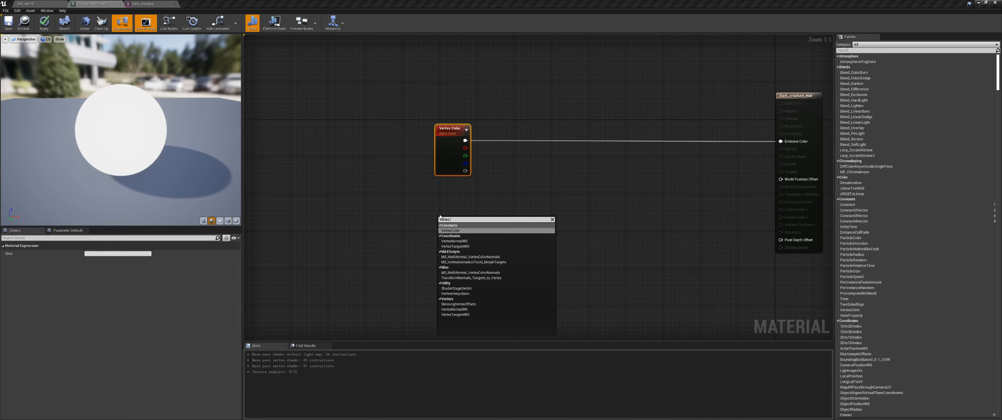
type("no")
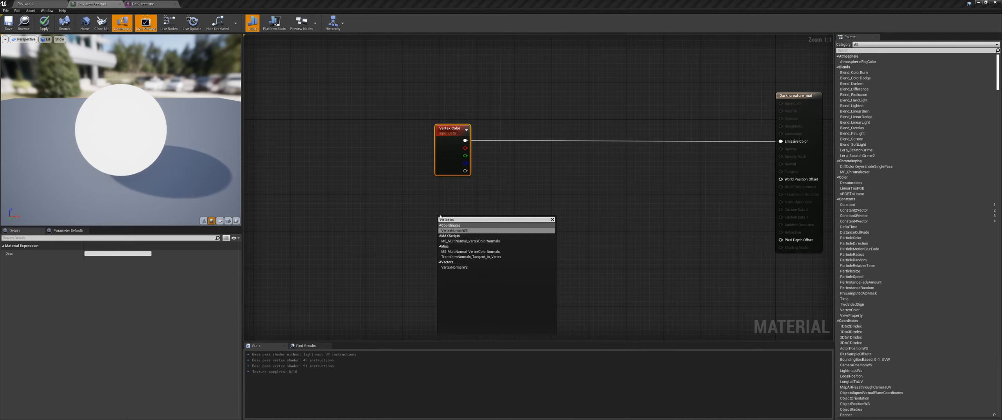
key("Return")
left_click_drag(440, 217, 363, 204)
Add a DotProduct node with VertexNormalWS connected to its A input.
right_click_drag(445, 209, 495, 179)
left_click_drag(440, 188, 512, 215)
type("dot")
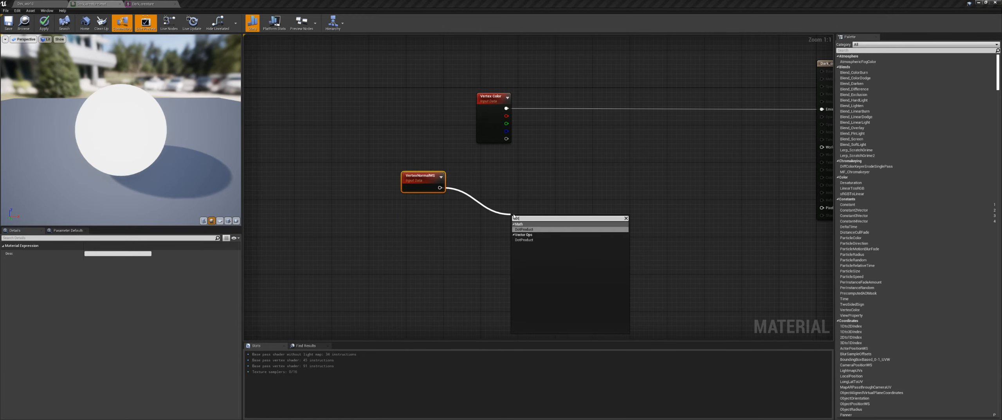
key("Return")
Check the Blender node chain, and add a CameraVectorWS node connected to the Dot node's B input.
left_click_drag(411, 3, 551, 53)
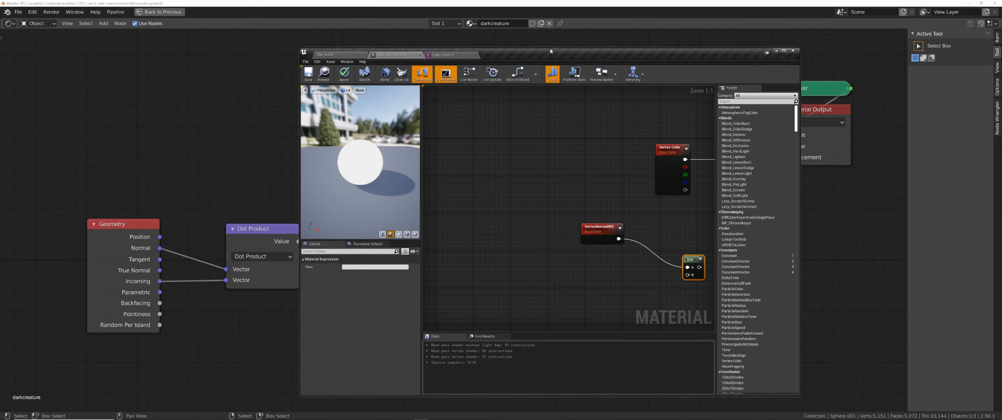
double_click(551, 52)
right_click(444, 235)
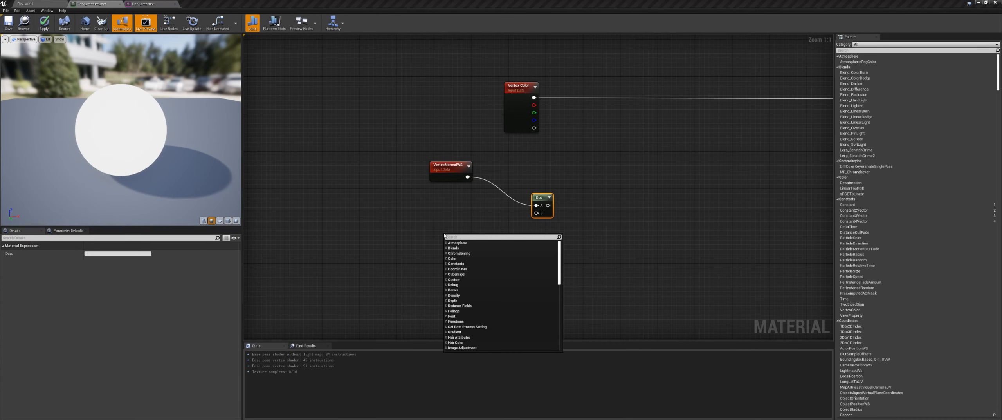
type("camera vect")
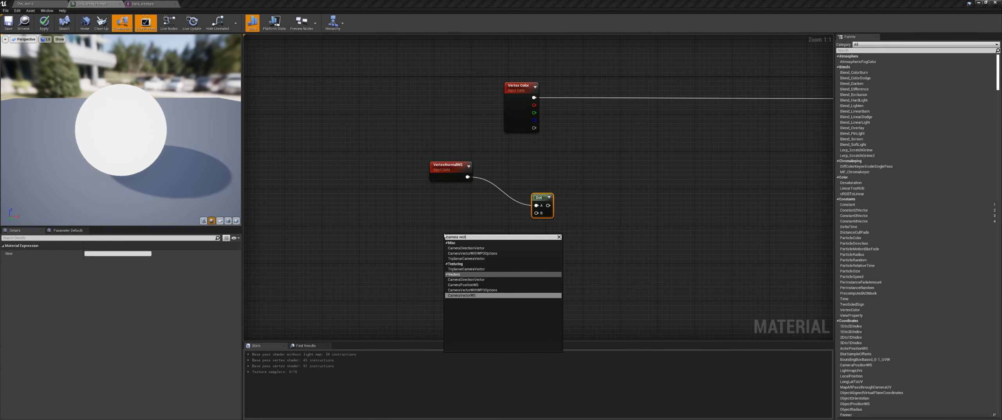
key("Return")
left_click_drag(446, 234, 536, 213)
Connect the Dot output to Emissive Color, apply the material and check the shading on the creature mesh.
right_click_drag(536, 213, 405, 234)
left_click_drag(418, 227, 724, 124)
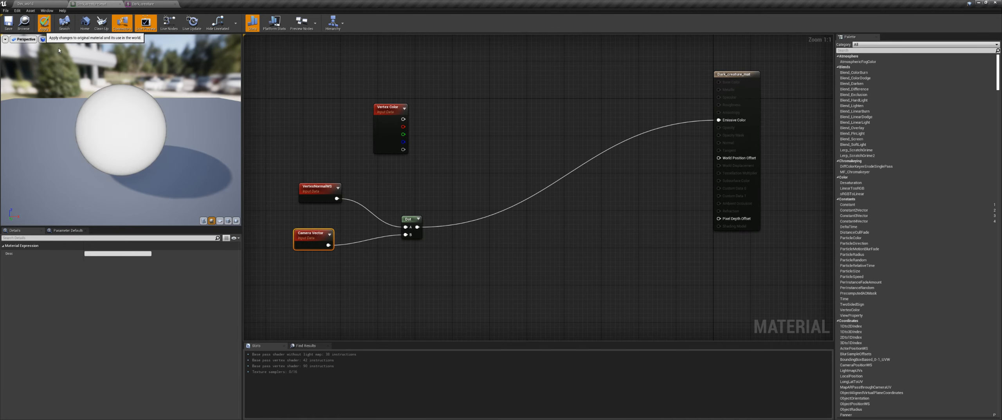
left_click(44, 23)
left_click_drag(95, 103, 95, 104)
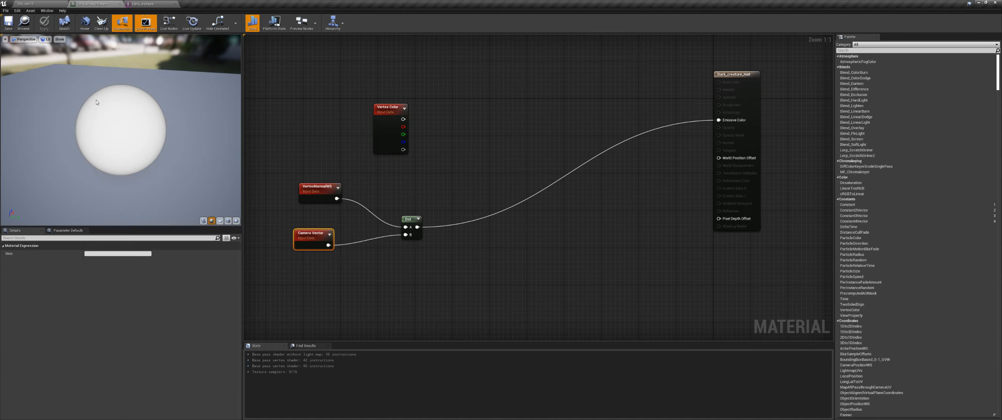
left_click(158, 4)
Arrange the VertexNormalWS, Camera Vector and Dot nodes compactly, and compare the graph with the Blender node chain.
left_click_drag(518, 218, 525, 224)
left_click_drag(386, 224, 376, 220)
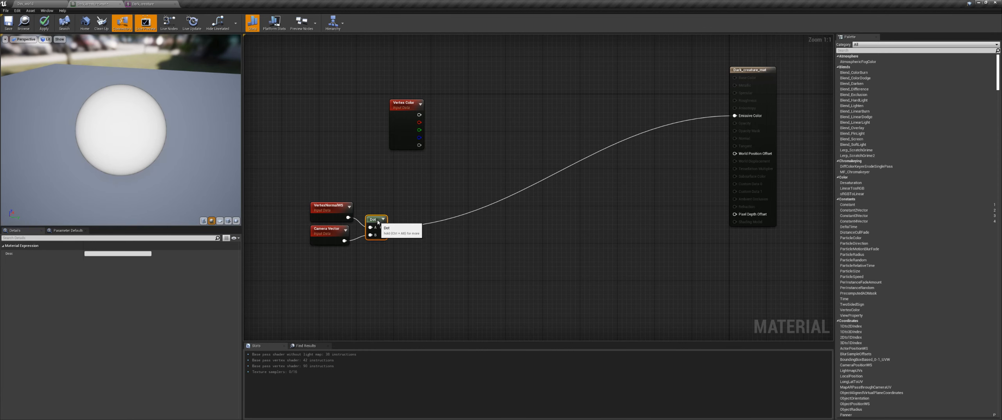
left_click_drag(443, 3, 633, 36)
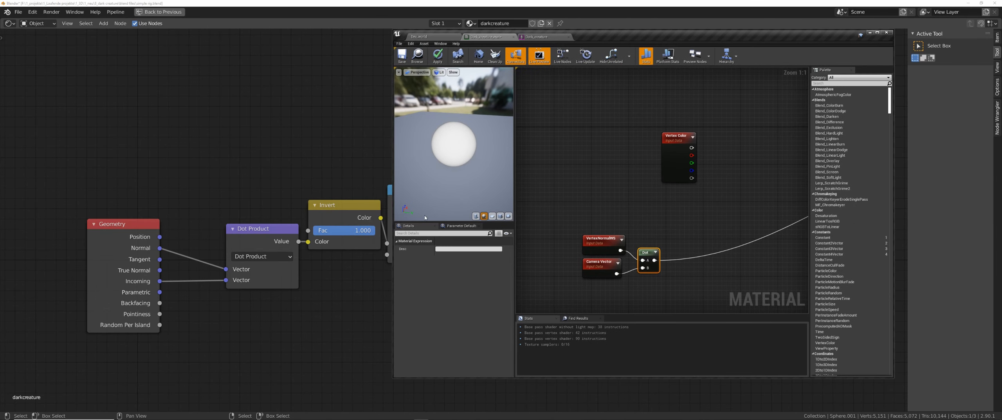
right_click_drag(462, 214, 483, 187)
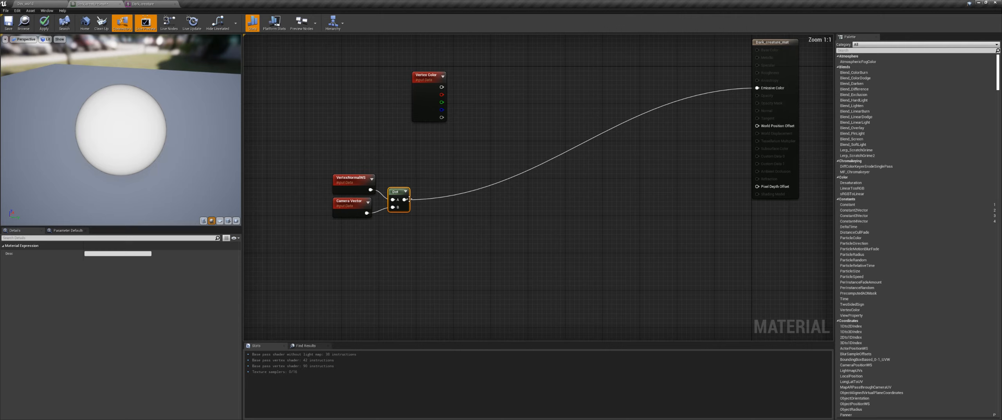
Add a OneMinus node after the Dot node, connect it to Emissive Color and apply the material.
left_click_drag(409, 199, 445, 201)
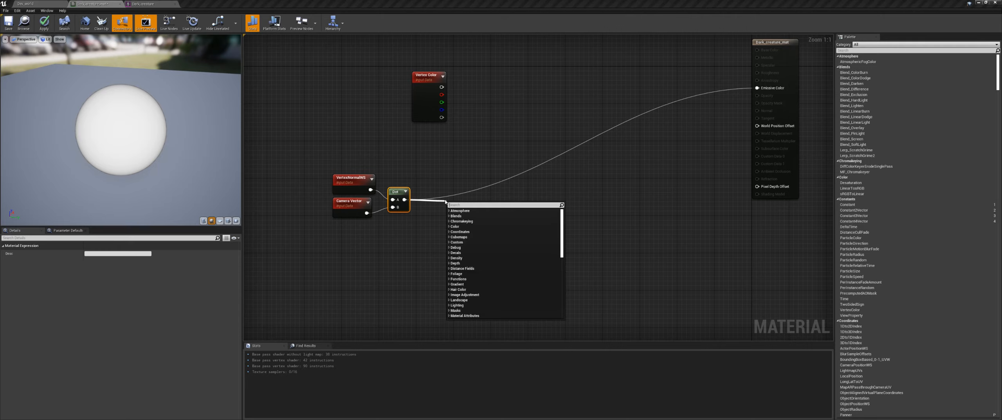
type("one")
key("Return")
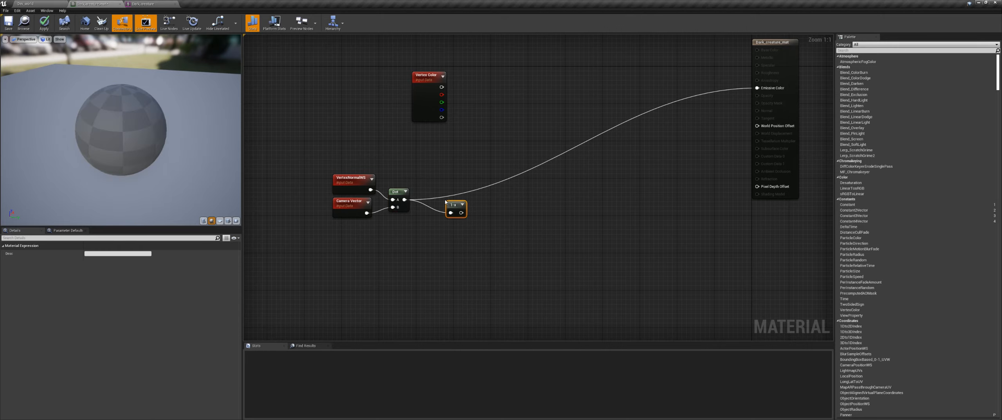
left_click_drag(445, 200, 756, 88)
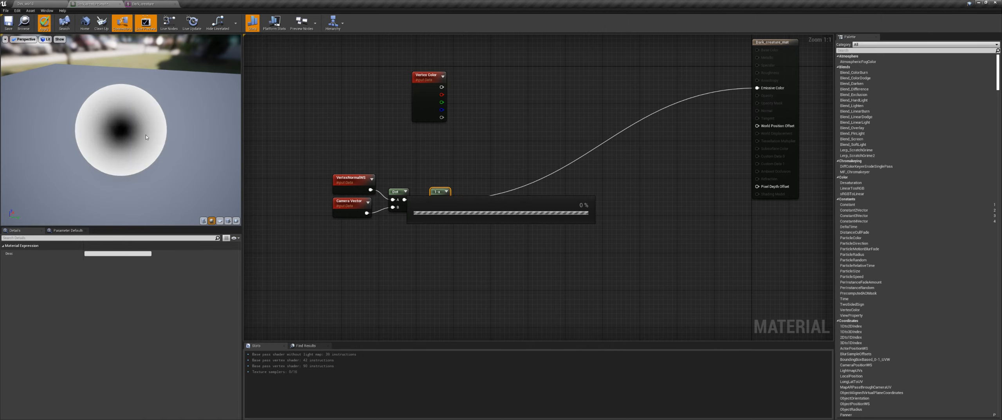
Add a Power node fed by the OneMinus node and set its Const Exponent to 2.95 as in Blender.
left_click_drag(296, 4, 564, 1)
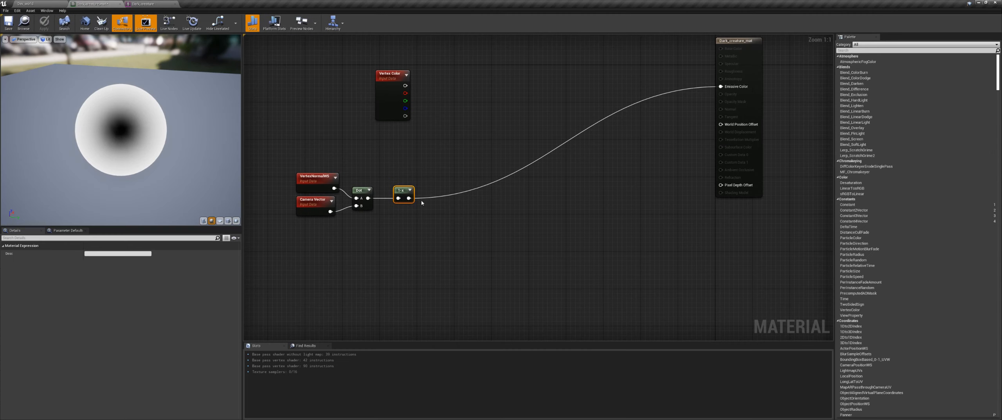
left_click_drag(409, 198, 450, 199)
type("power")
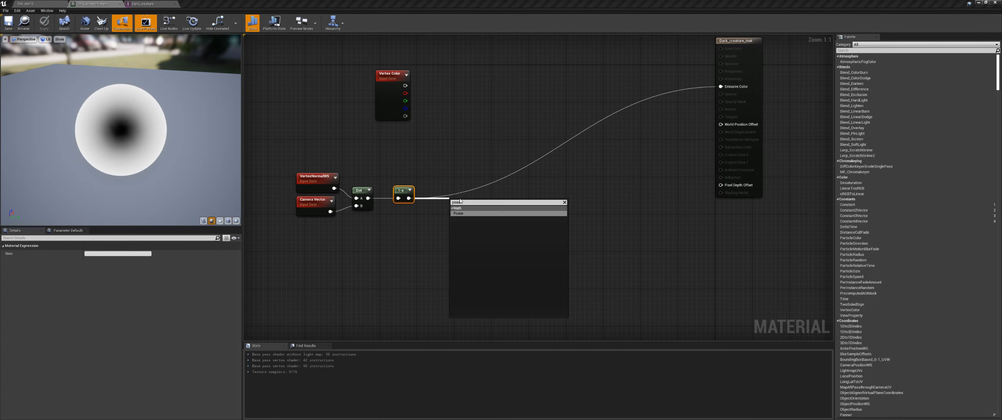
key("Return")
left_click_drag(509, 4, 607, 1)
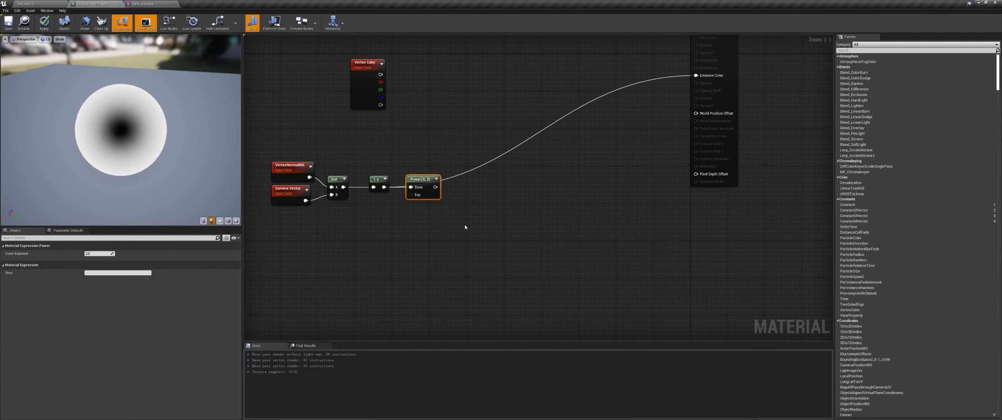
left_click_drag(433, 209, 433, 210)
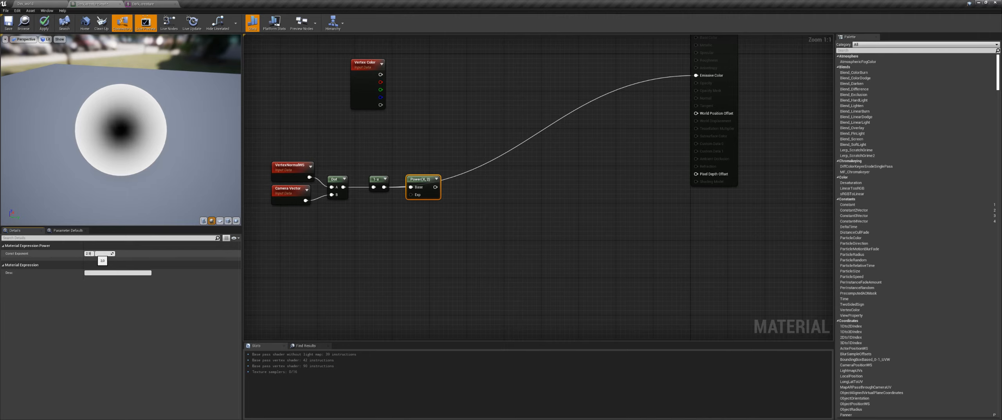
key("Return")
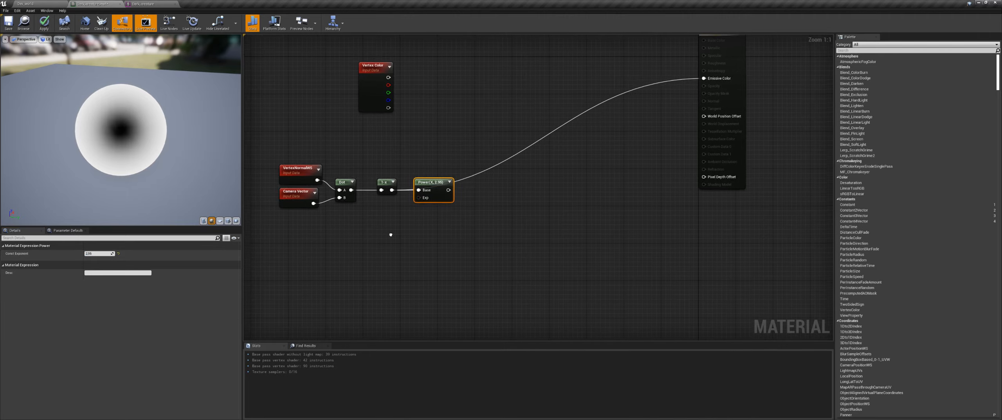
Add a Multiply node fed by the Power node and set its Const B to 0.01.
right_click_drag(406, 235, 378, 265)
left_click_drag(443, 219, 469, 206)
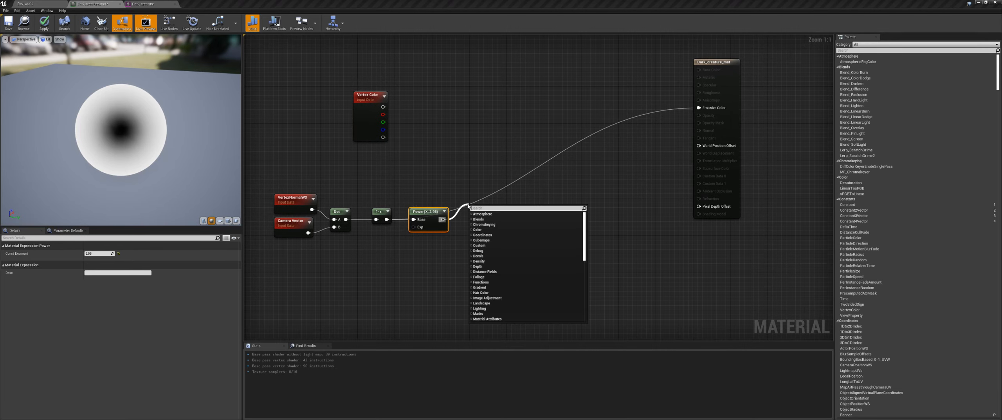
type("mul")
key("Return")
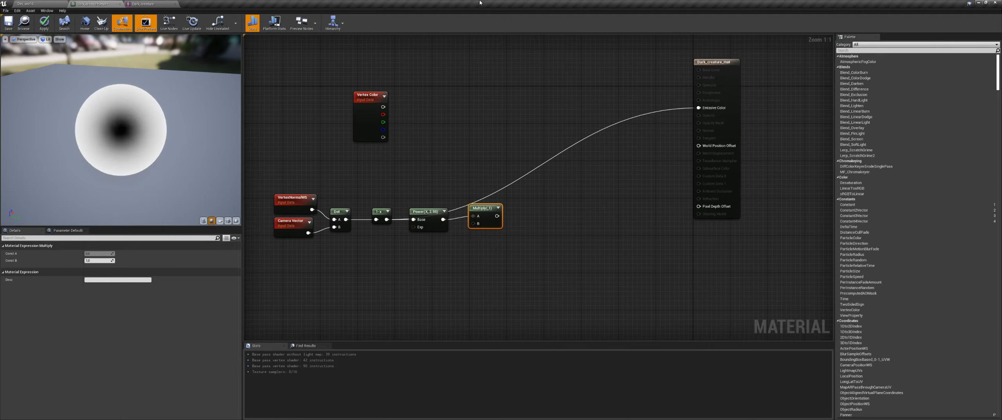
left_click_drag(482, 3, 559, 1)
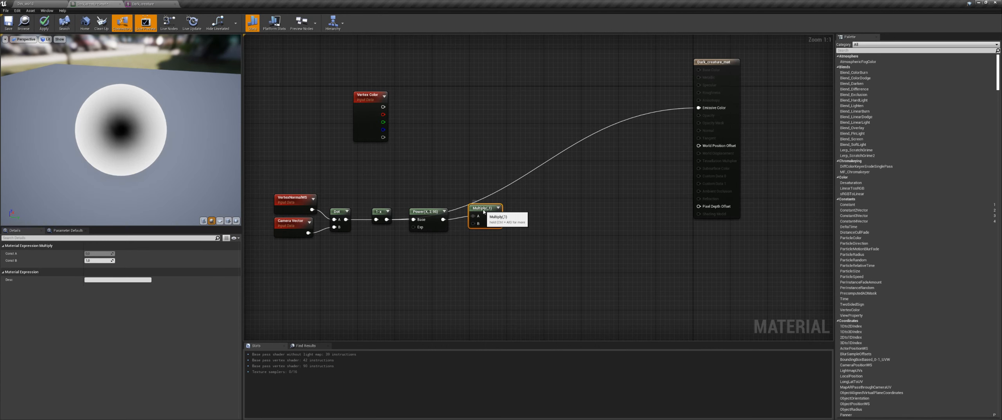
left_click(95, 261)
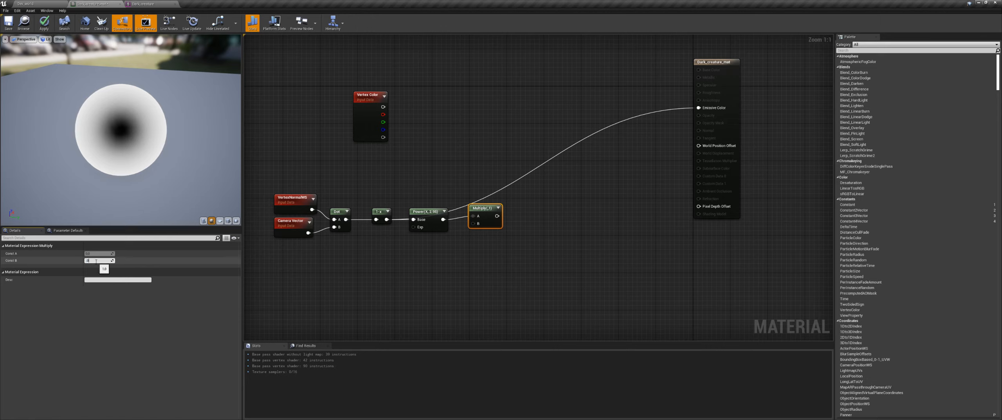
key("Return")
Connect the Multiply output to Emissive Color, apply the material and inspect it on the Dark_creature skeletal mesh.
left_click_drag(503, 216, 699, 107)
left_click(44, 22)
left_click(143, 4)
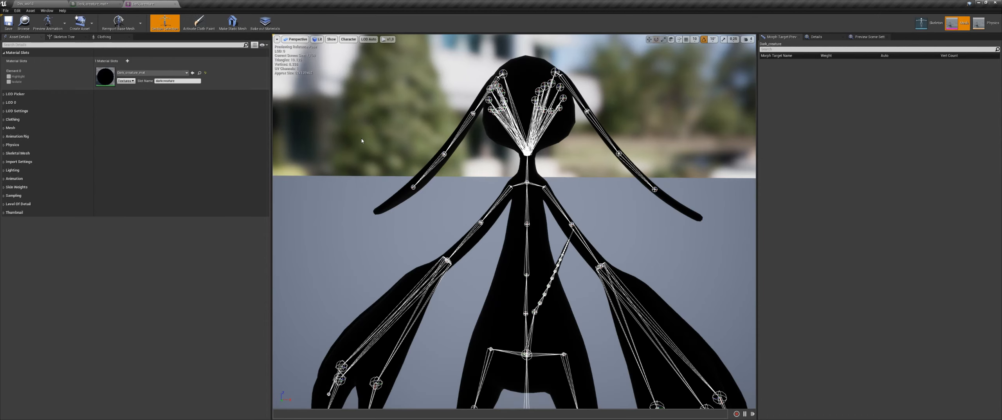
right_click_drag(364, 141, 345, 151)
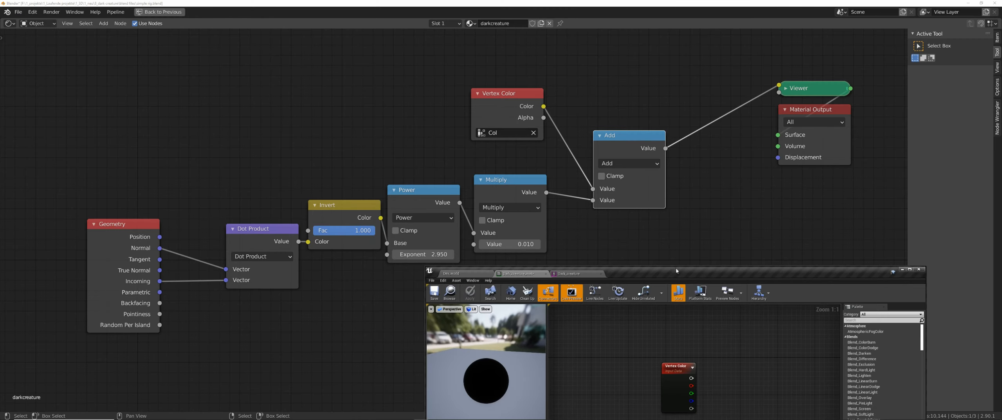
In Unreal, add an Add node combining the Vertex Color and Multiply outputs and connect it to Emissive Color.
left_click_drag(676, 268, 540, 1)
left_click_drag(481, 210, 543, 176)
type("add")
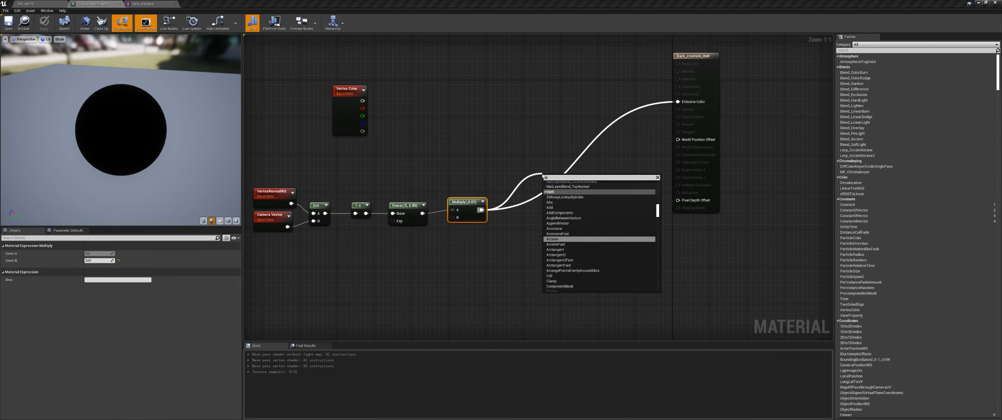
key("Return")
left_click_drag(363, 100, 546, 186)
left_click_drag(481, 210, 546, 193)
left_click_drag(559, 185, 678, 102)
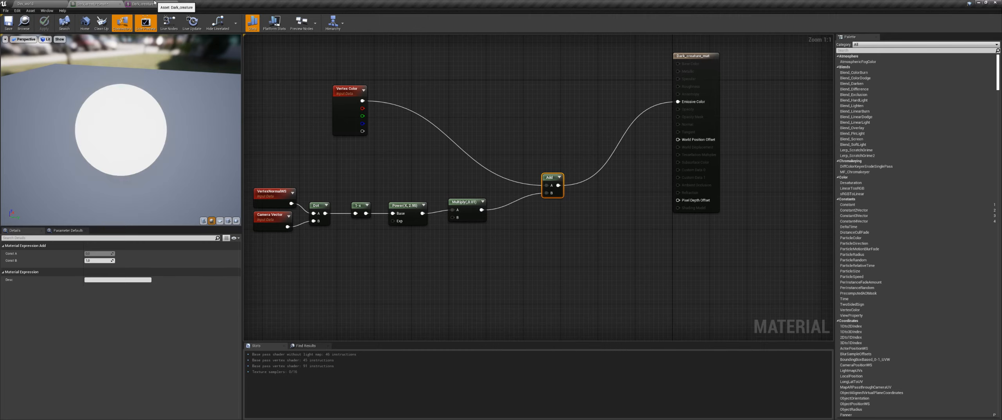
Inspect the updated material on the Dark_creature skeletal mesh around the head and eye.
left_click(154, 3)
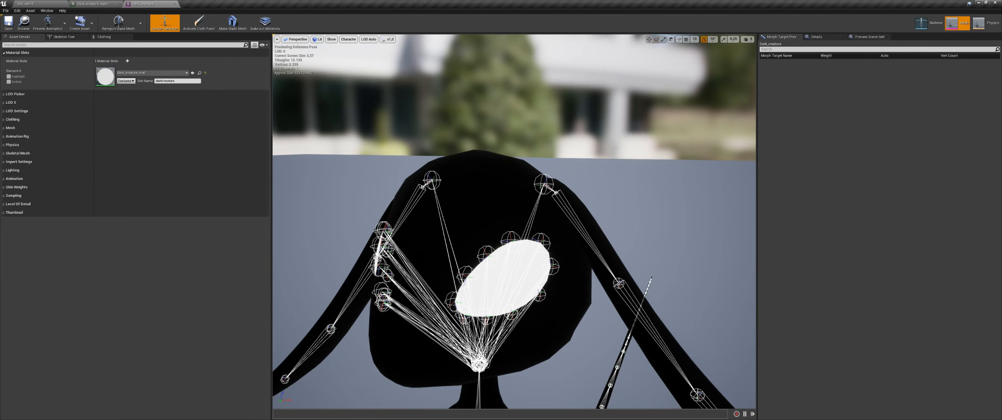
middle_click_drag(561, 313, 562, 337)
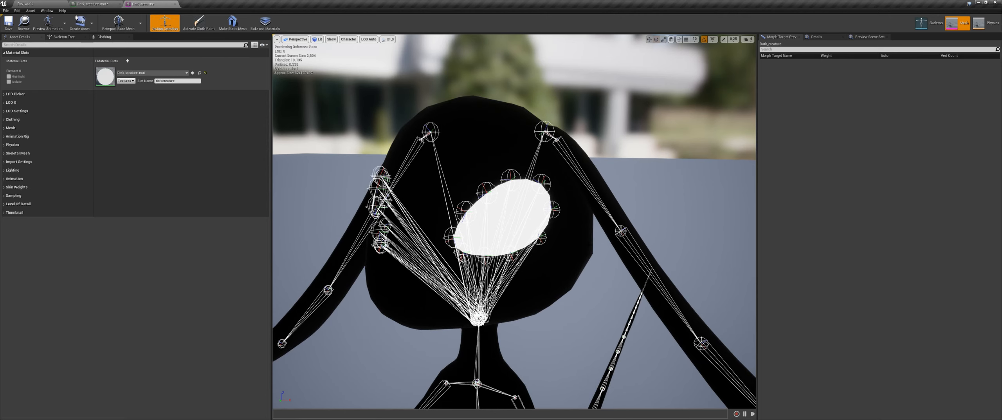
mouse_move(451, 274)
left_mouse_down("alt")
mouse_move(435, 266)
mouse_move(450, 263)
left_mouse_up("alt")
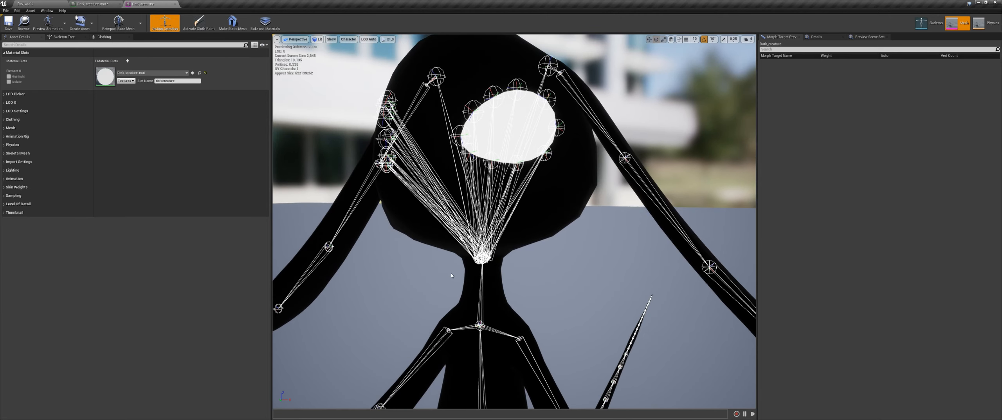
Return to the material graph and move the Vertex Color node closer to the Add node.
left_click(92, 3)
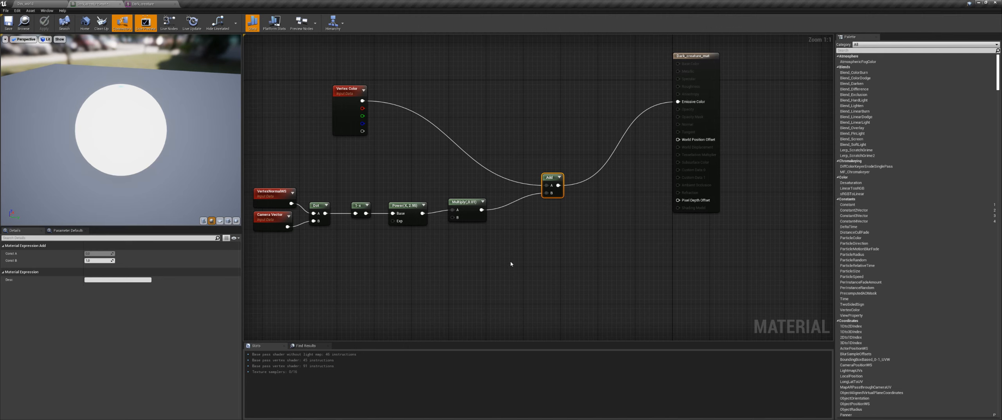
right_click_drag(528, 259, 507, 255)
left_click_drag(329, 87, 434, 127)
Switch to Blender, add a MixRGB node beside the Add node in the darkcreature shader, and delete it again.
key("super")
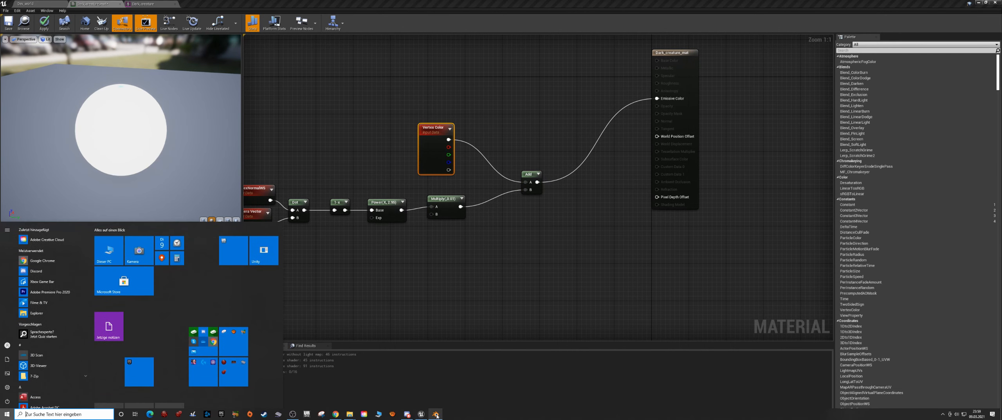
left_click(436, 414)
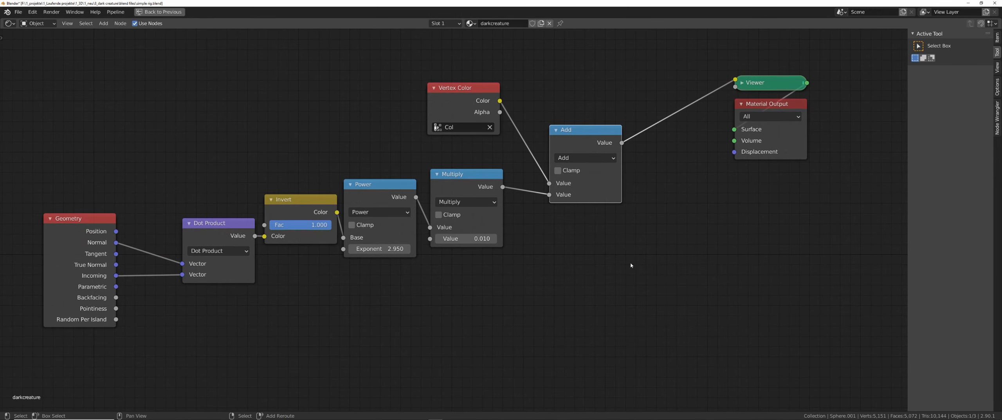
key("shift+a")
type("mix")
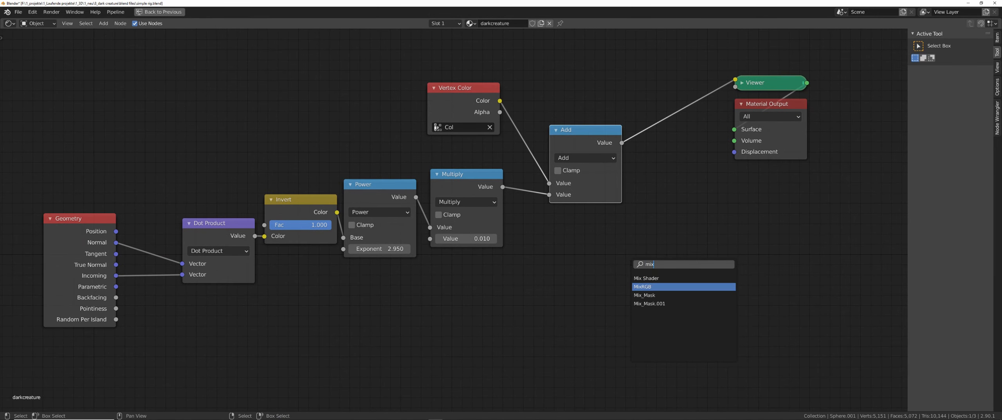
key("Return")
left_click(652, 190)
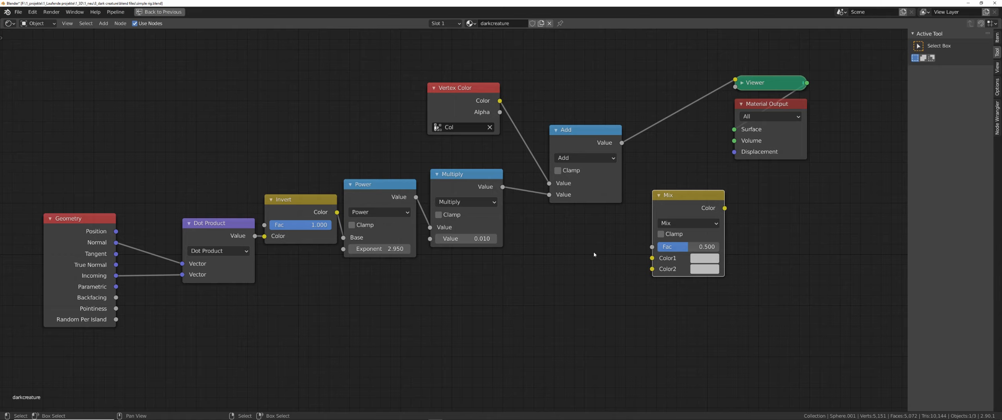
key("x")
Switch back to Unreal and add a LinearInterpolate node above the Add node.
mouse_move(437, 417)
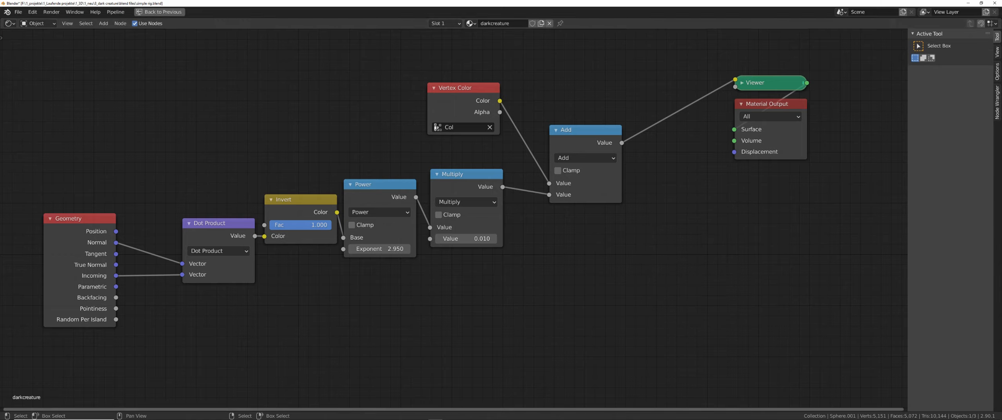
right_click(515, 226)
type("linear")
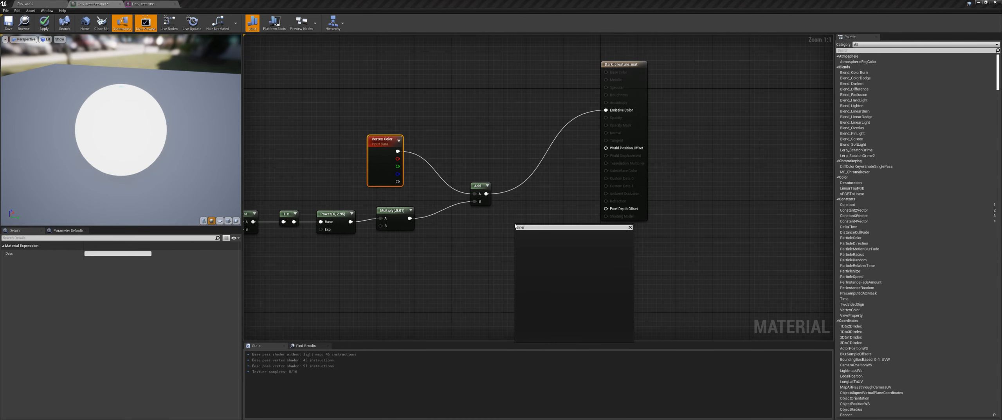
type(" int")
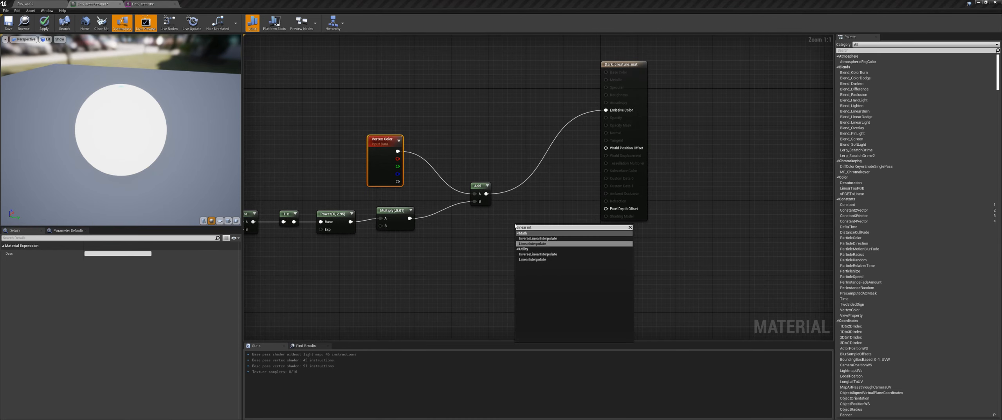
key("Return")
left_click_drag(528, 231, 497, 115)
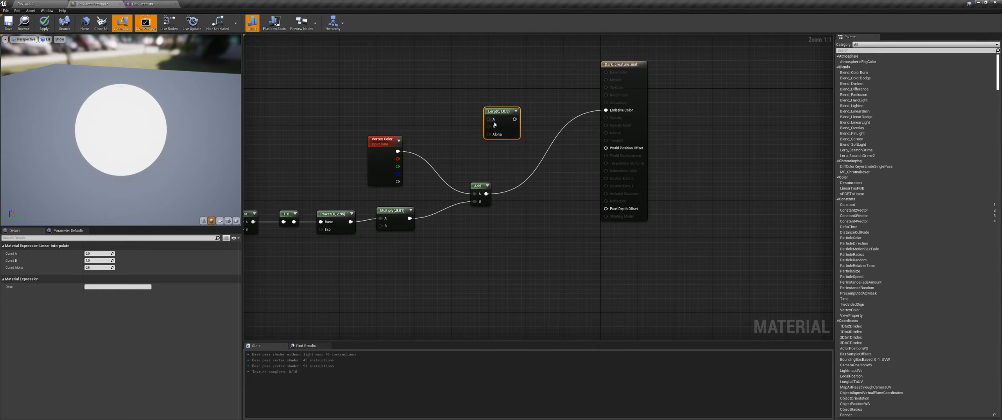
Add a Constant3Vector node above the Vertex Color node and raise the brightness of its black color.
right_click_drag(424, 124, 434, 132)
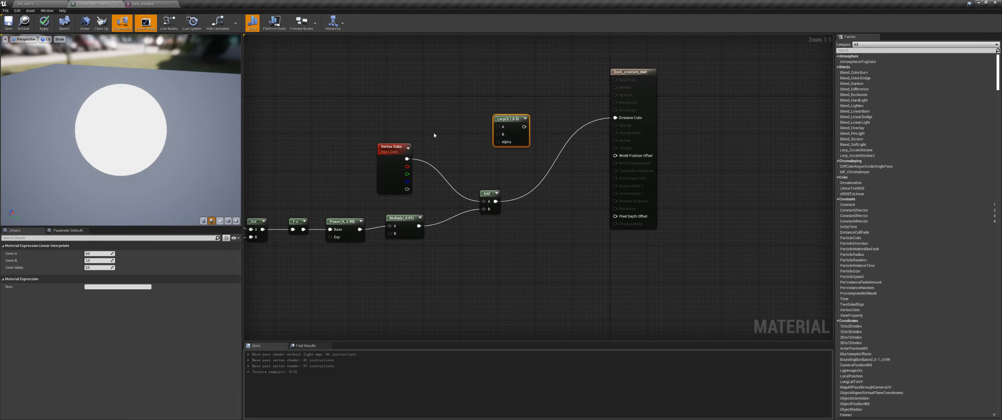
key("3")
left_click(441, 97)
double_click(448, 104)
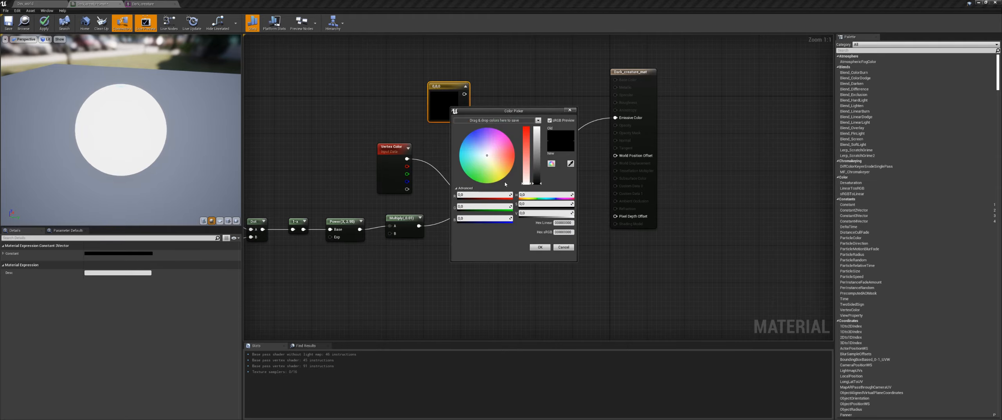
left_click_drag(537, 145, 537, 133)
left_click(539, 248)
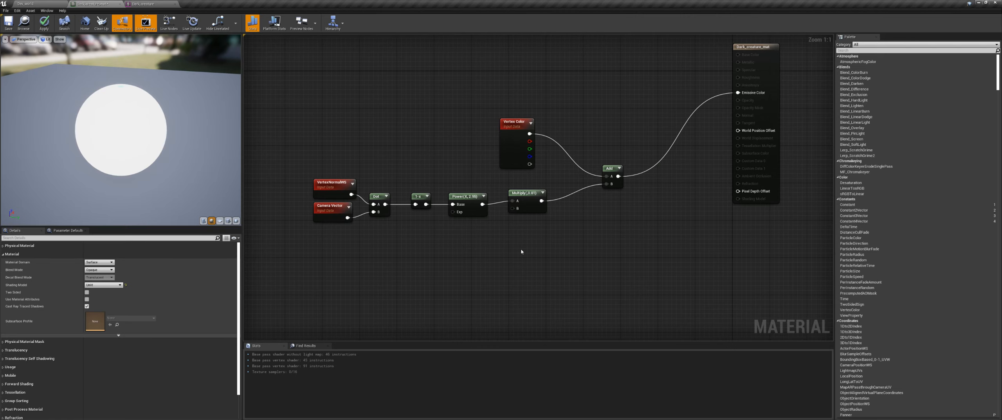
Try different values for the Power node's Const Exponent and the Multiply node's Const B.
right_click_drag(521, 252, 506, 250)
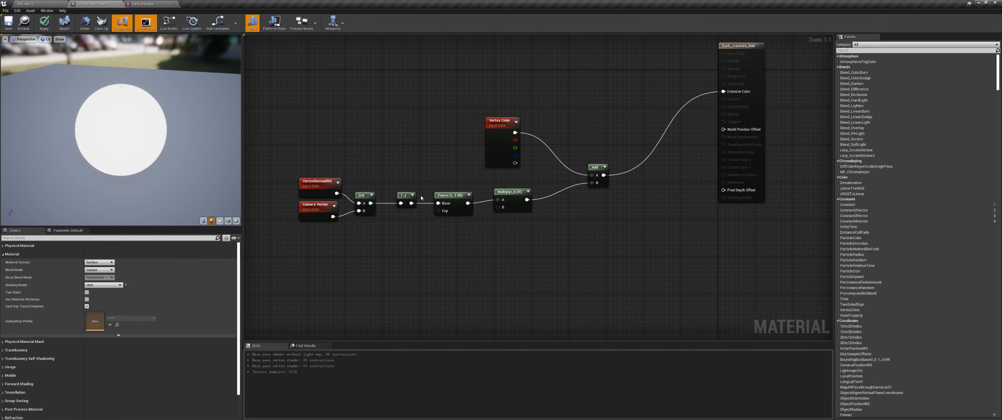
left_click(452, 196)
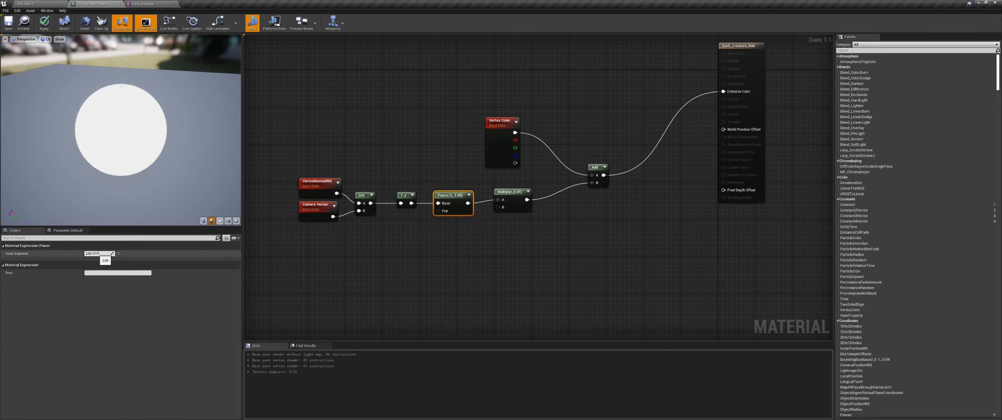
mouse_move(98, 253)
left_mouse_down()
mouse_move(114, 253)
mouse_move(87, 261)
left_mouse_up()
left_click(513, 193)
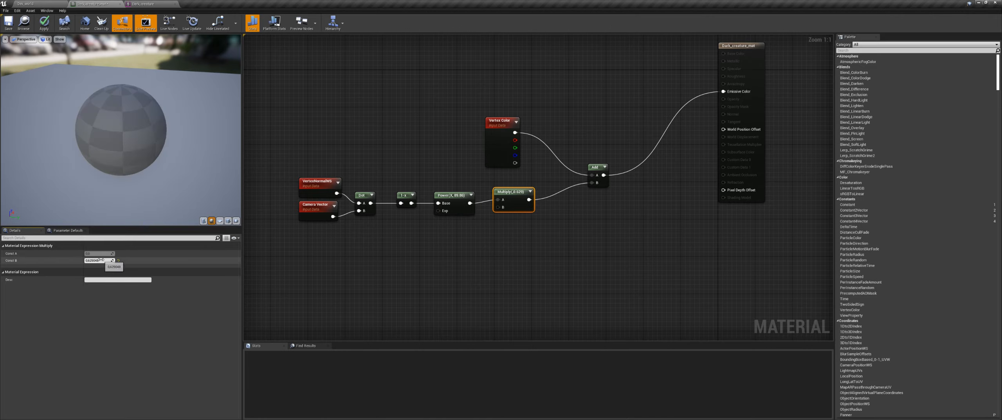
left_click(388, 252)
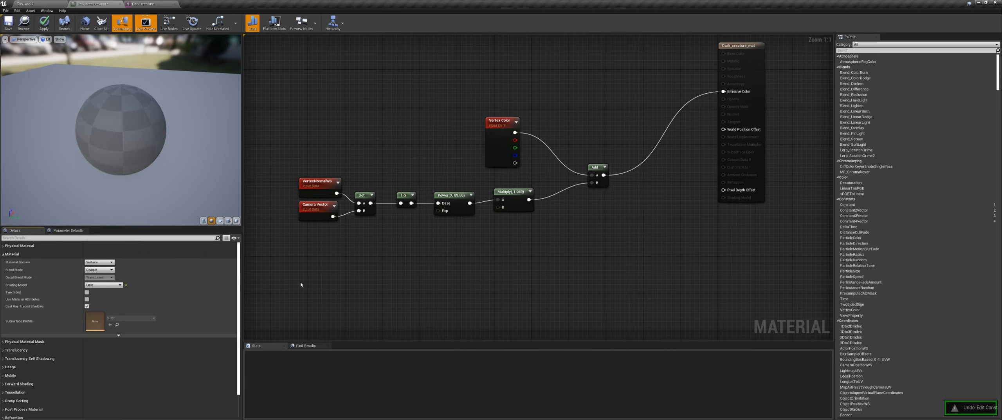
Undo the last constant edit and set the Multiply node's Const B to 0.01.
key("ctrl+z")
left_click(515, 192)
left_click(98, 260)
type("0.01")
key("Return")
Set the Power node's Const Exponent to 2.95.
left_click(453, 198)
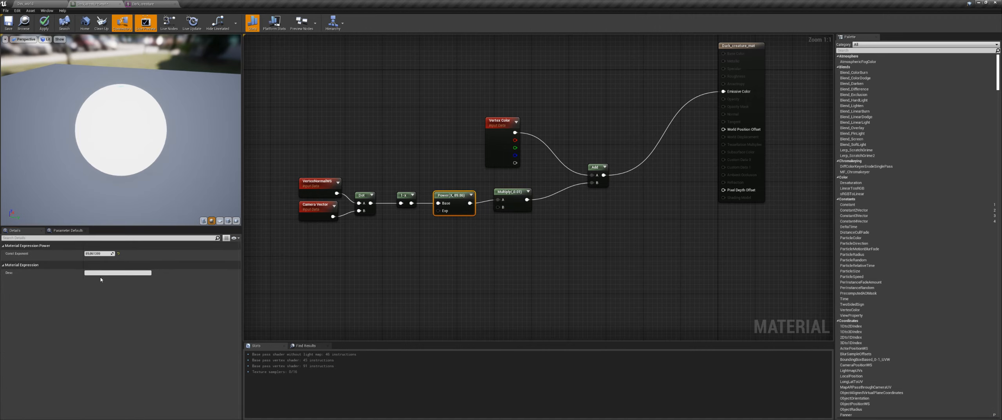
type("2.95")
key("Return")
Add a Constant node below the OneMinus node.
right_click_drag(450, 225, 445, 244)
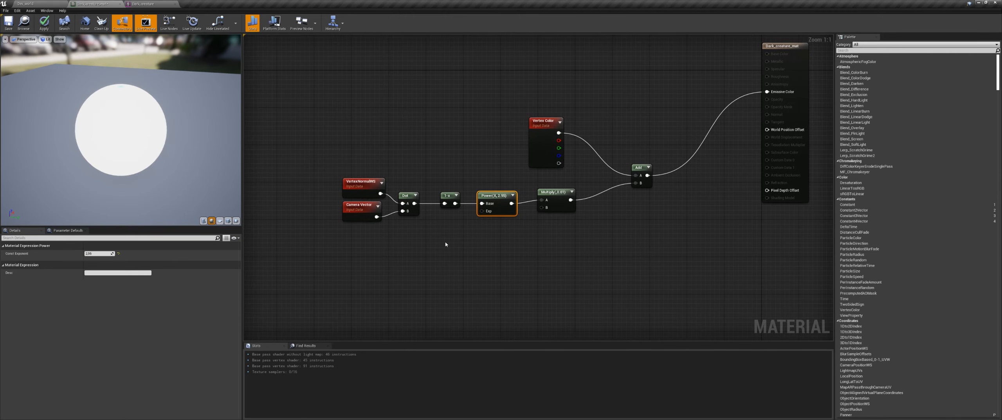
left_click(453, 240)
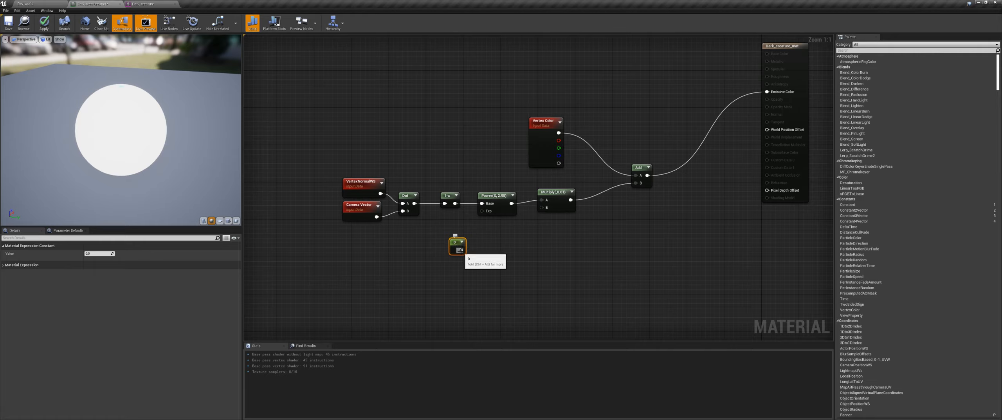
left_click_drag(477, 232, 434, 273)
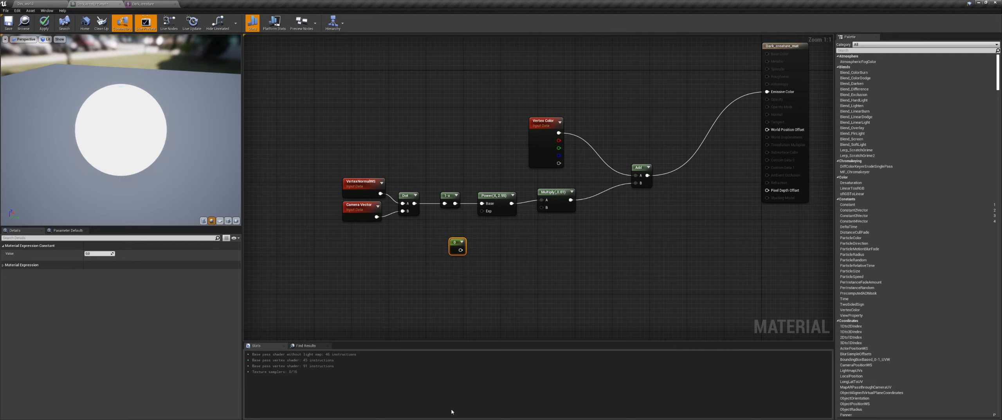
Switch to Blender and add a Value node below the Power and Multiply nodes.
key("super")
left_click(435, 414)
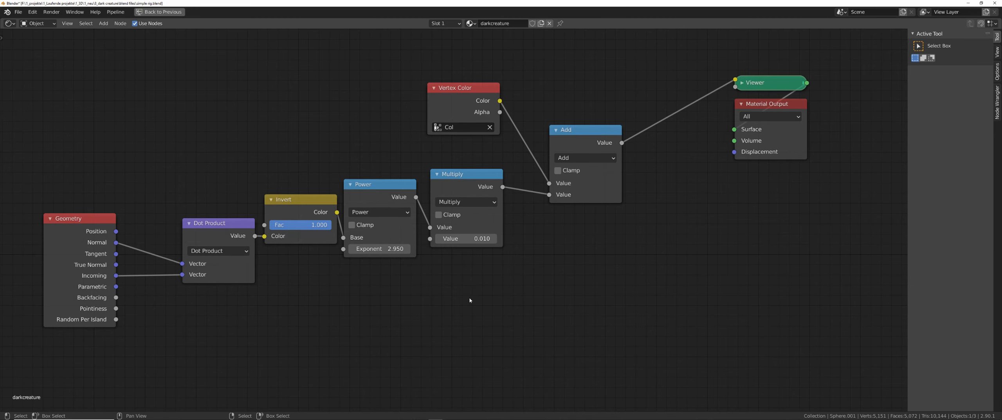
key("shift+a")
left_click(474, 301)
type("va")
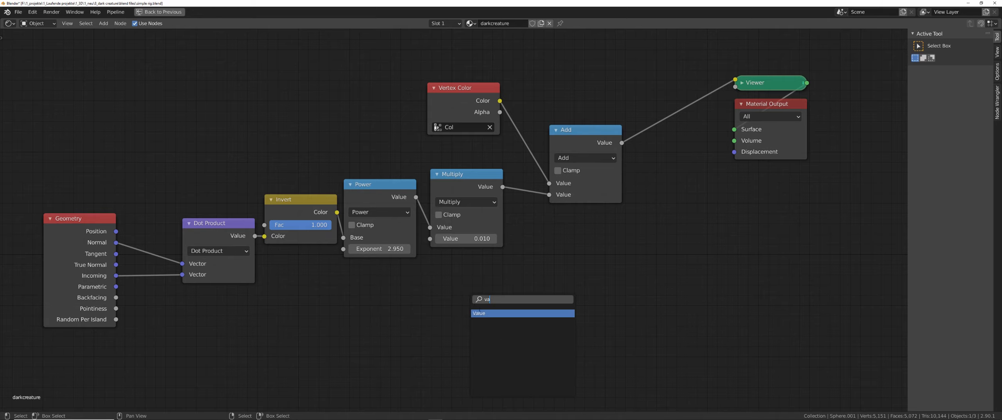
left_click(488, 316)
left_click(405, 303)
Copy the Multiply node's 0.010 into the Value node and connect it to Multiply's second Value input.
left_click_drag(462, 306, 437, 252)
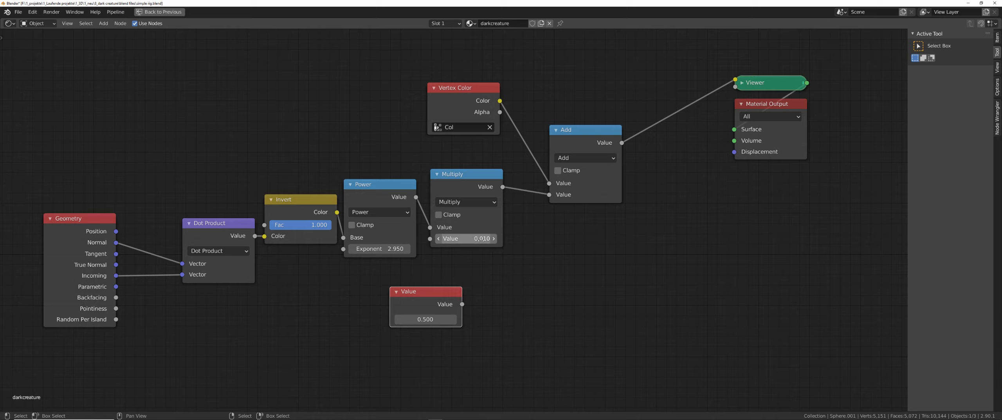
key("ctrl+c")
key("ctrl+v")
left_click_drag(462, 303, 449, 275)
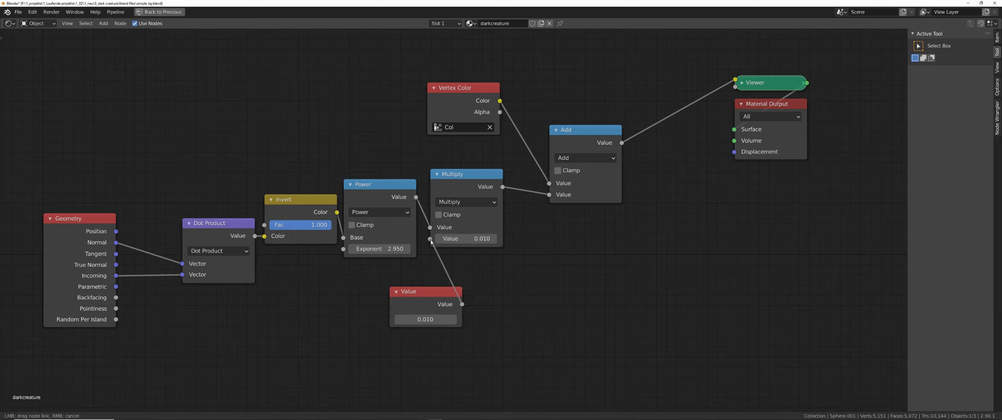
left_click_drag(431, 241, 431, 239)
Disconnect the Value node from the Multiply node and delete it.
mouse_move(424, 306)
left_mouse_down()
mouse_move(459, 277)
mouse_move(441, 313)
mouse_move(409, 314)
left_mouse_up()
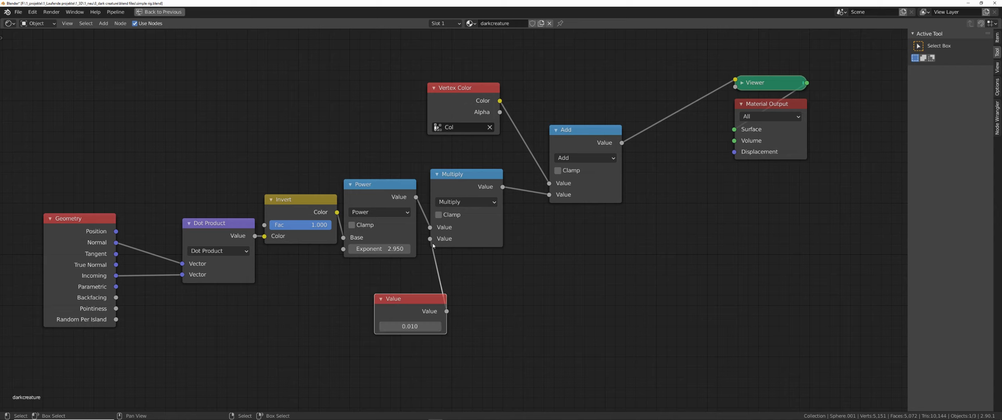
left_click_drag(431, 238, 471, 260)
left_click(446, 297)
key("x")
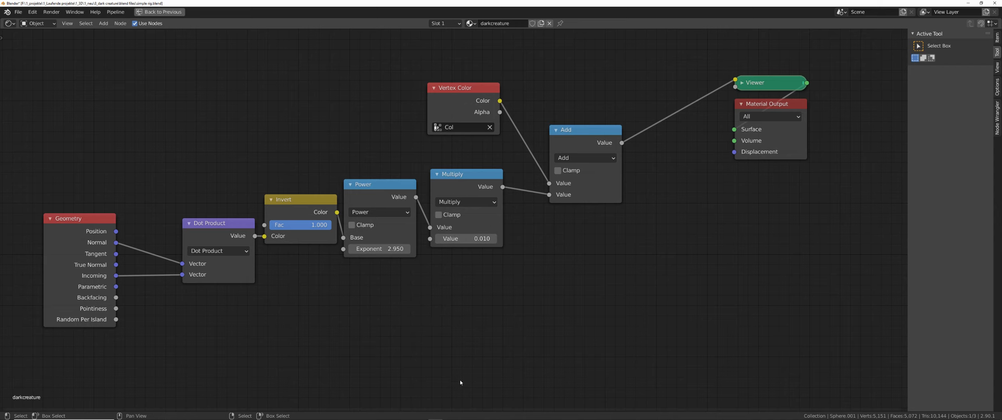
Switch back to Unreal, move the Constant node below the Dot and OneMinus nodes, and select the Power node.
left_click(421, 414)
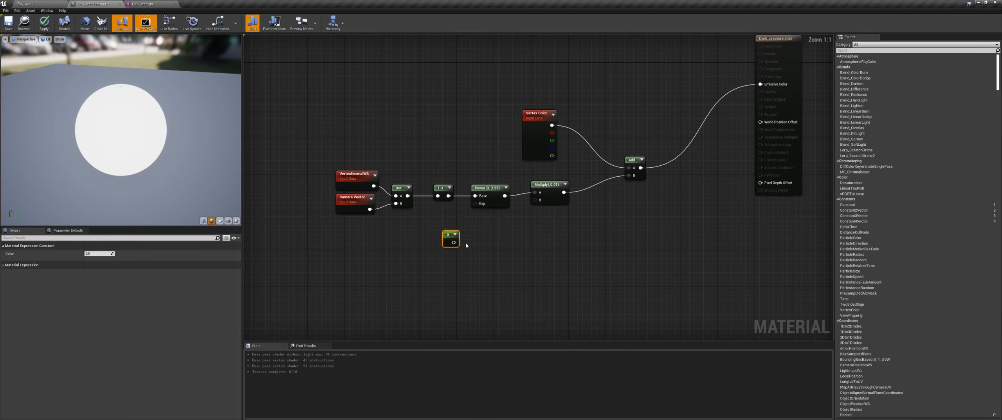
left_click_drag(448, 235, 426, 240)
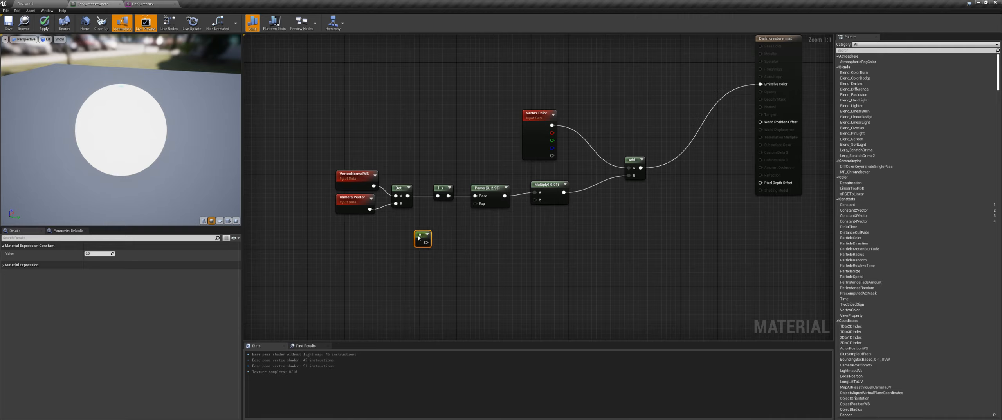
left_click(495, 194)
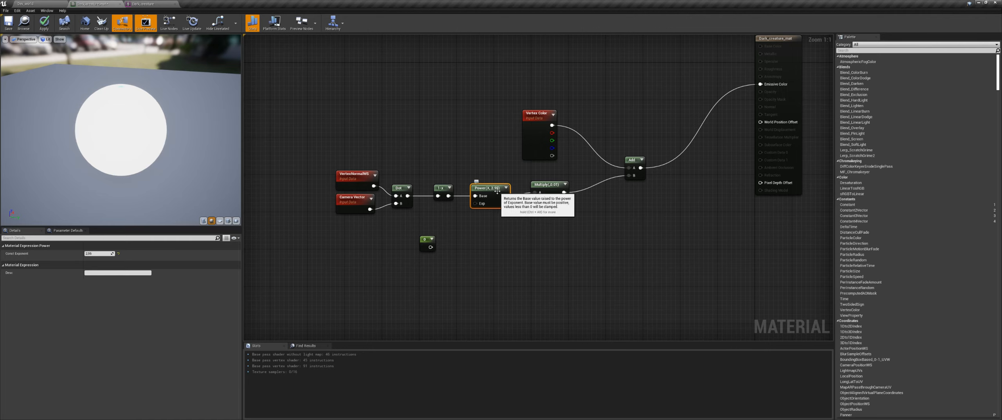
right_click_drag(466, 256, 436, 266)
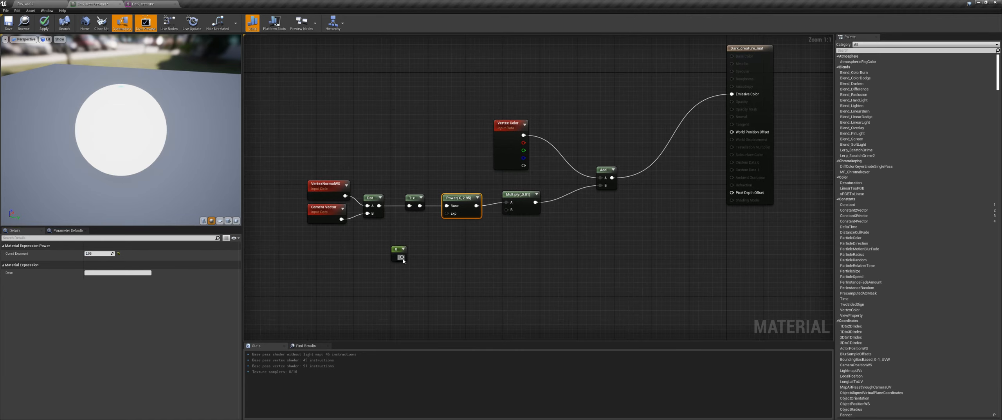
Connect the Constant node to Power's Exp input and set the constant's value to 2.95.
left_click_drag(402, 258, 448, 215)
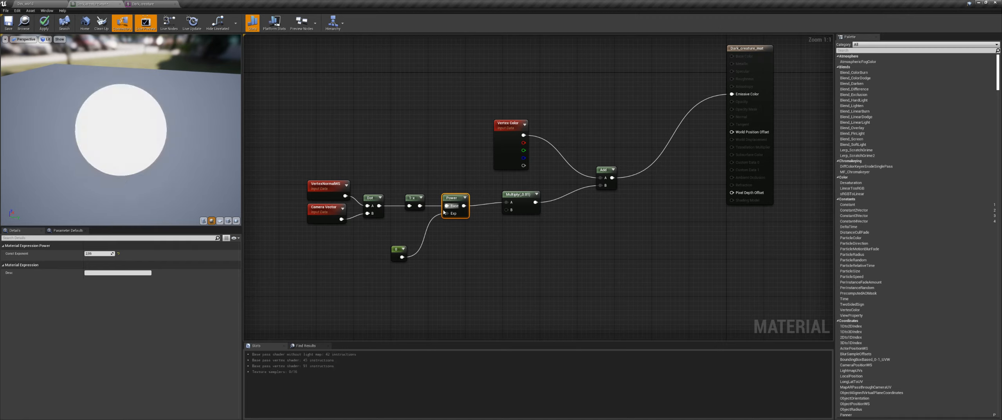
left_click_drag(396, 251, 409, 246)
left_click(99, 254)
type("2.95")
key("Return")
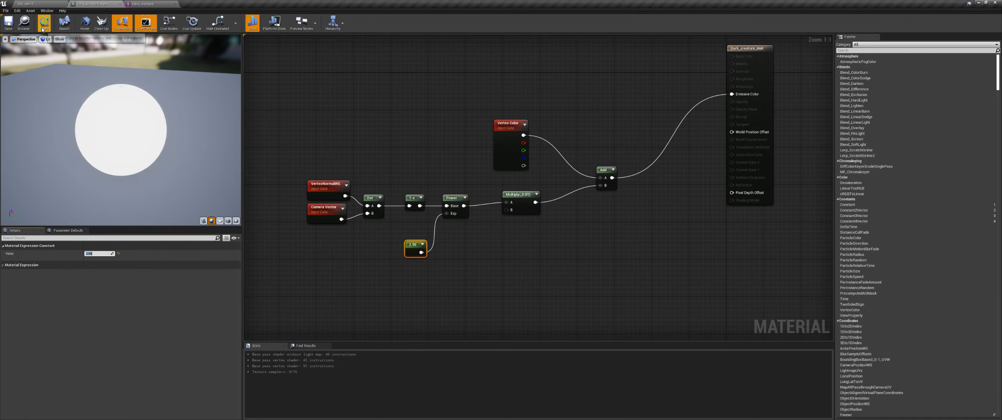
Convert the exponent Constant to a parameter named Power and move it slightly closer to the Power node.
right_click_drag(469, 250, 497, 248)
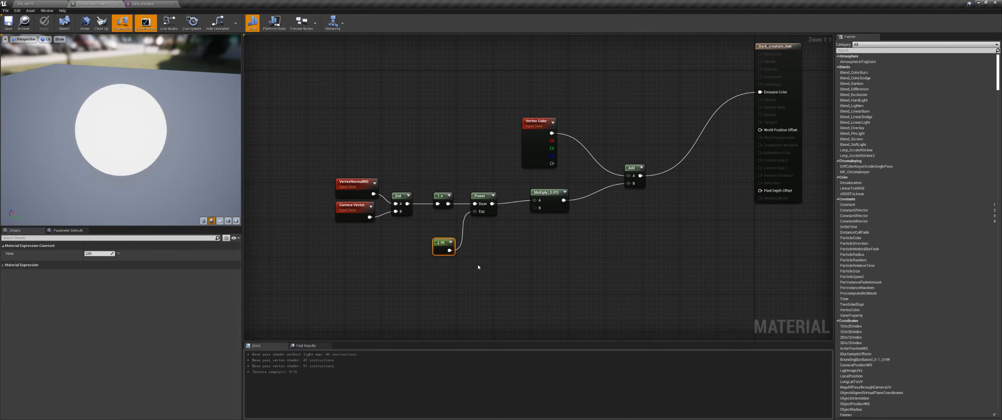
right_click(443, 245)
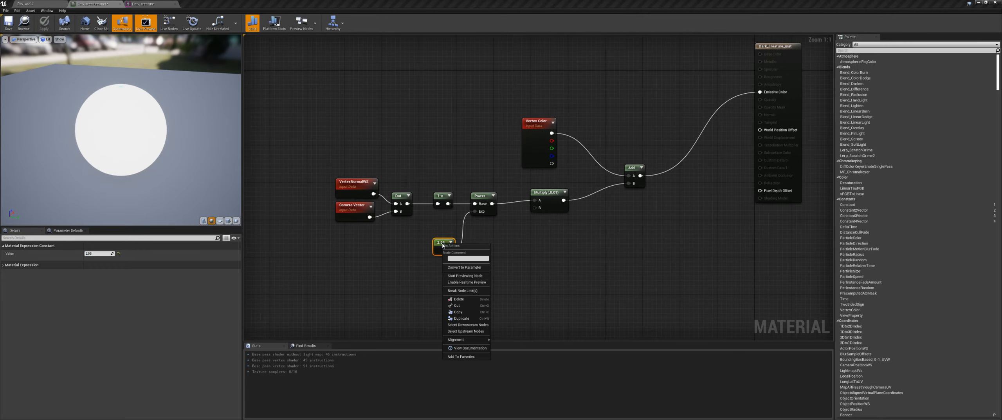
left_click(455, 267)
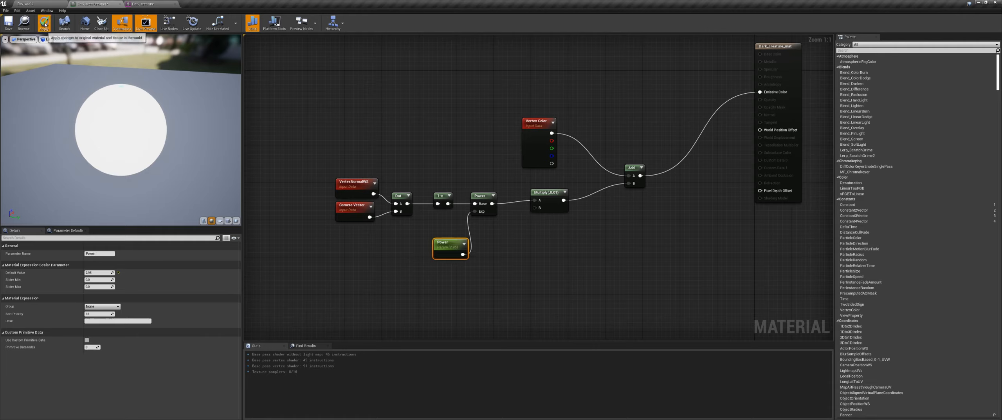
left_click_drag(449, 248, 453, 242)
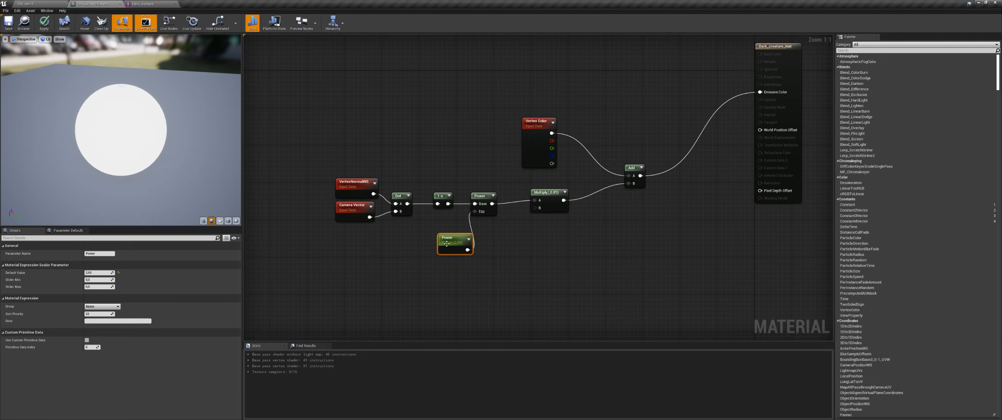
Create a material instance from Dark_creature_mat in the Dark_creature folder, keeping the default name.
left_click(43, 3)
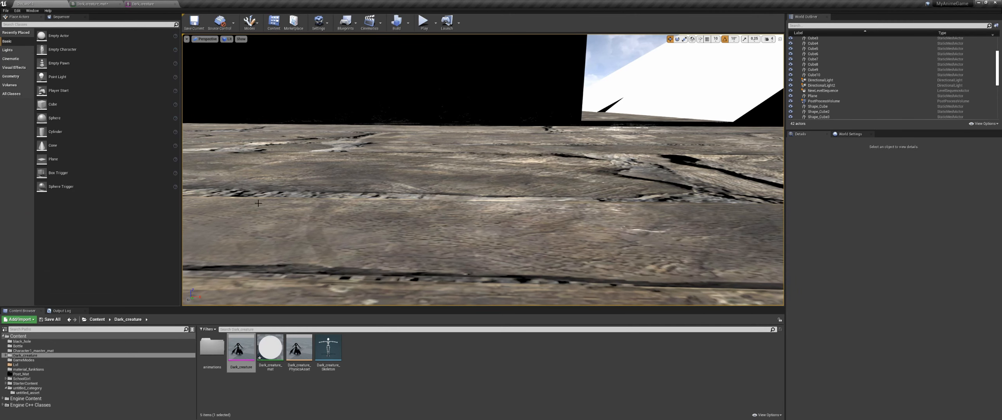
left_click(271, 348)
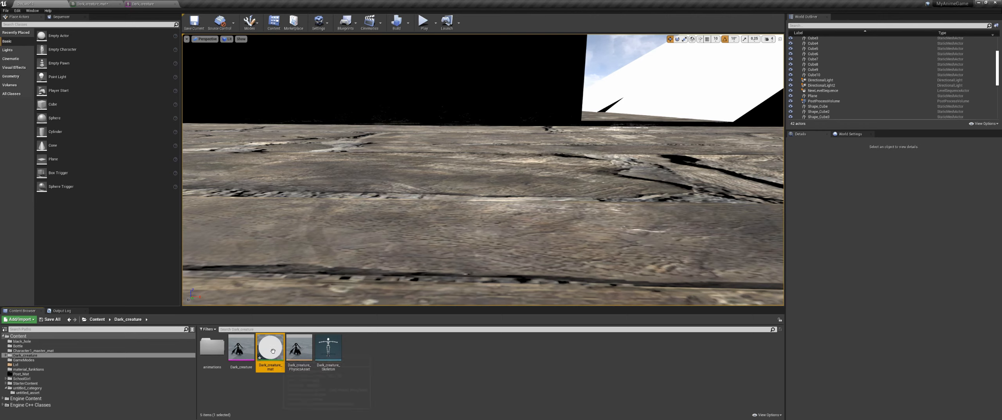
right_click(272, 350)
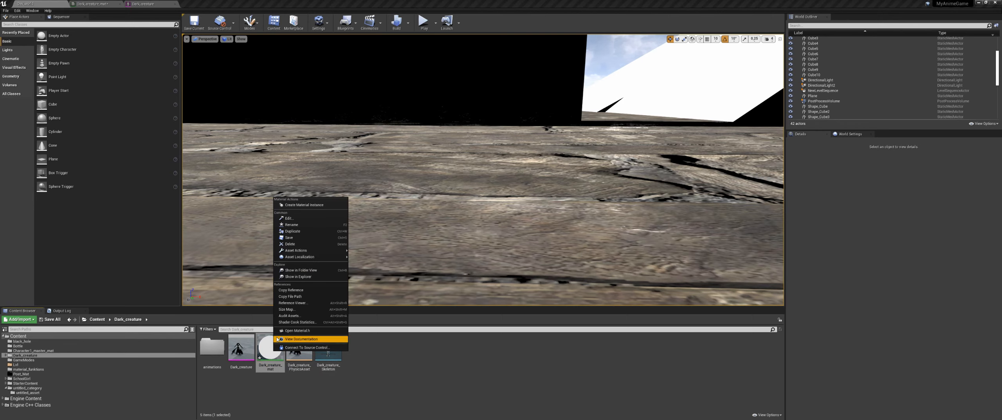
left_click(302, 207)
key("Return")
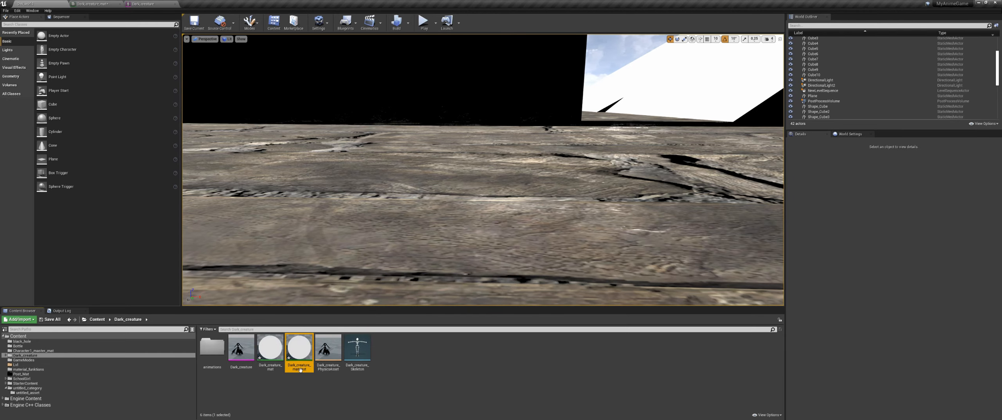
Assign the Dark_creature_mat_Inst material instance to the Dark_creature mesh's material slot.
left_click(148, 3)
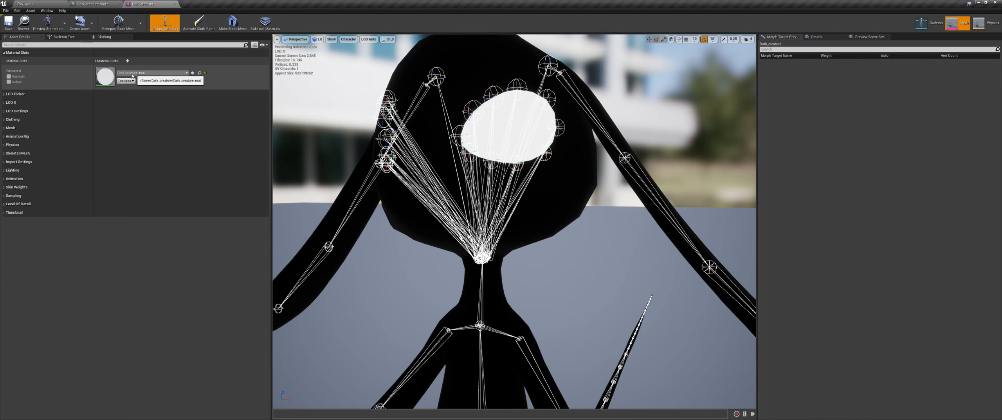
left_click(29, 3)
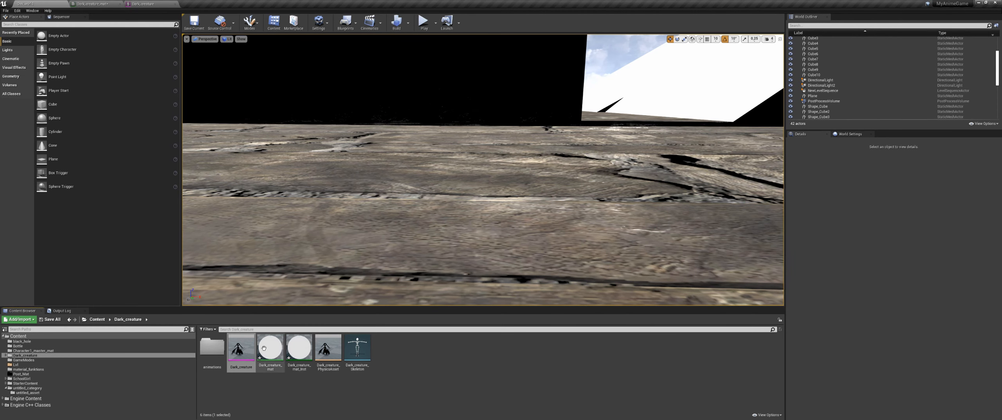
left_click(299, 347)
right_click(279, 352)
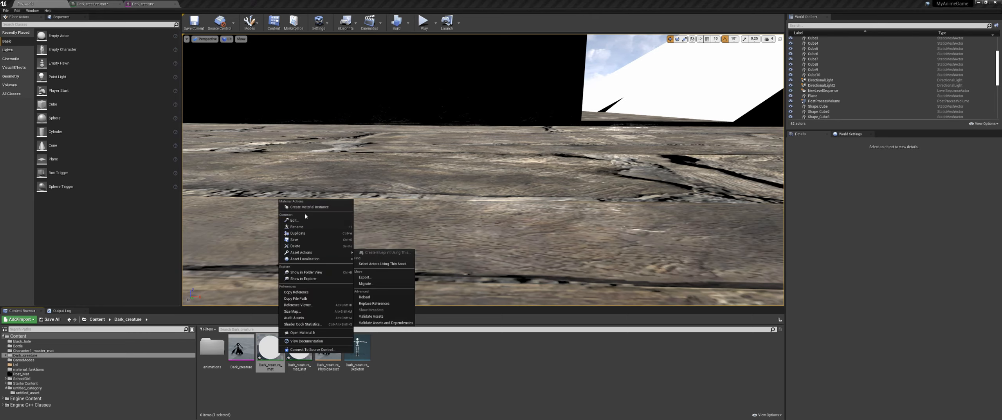
left_click(299, 363)
left_click(143, 3)
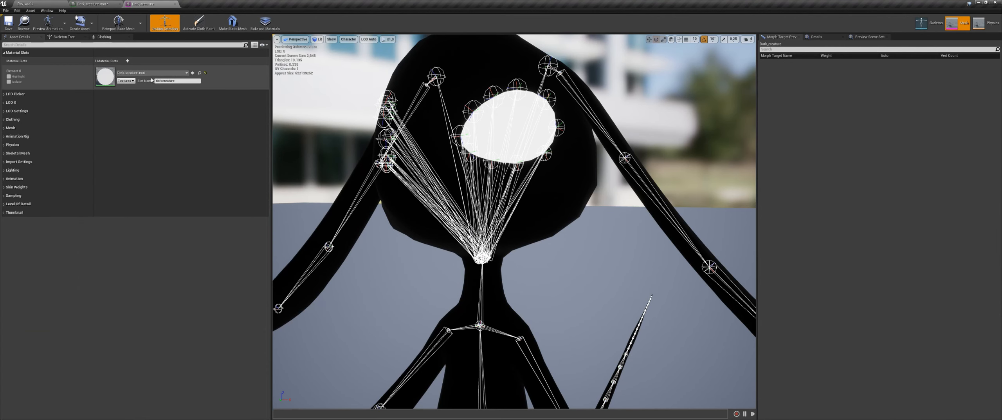
left_click(192, 73)
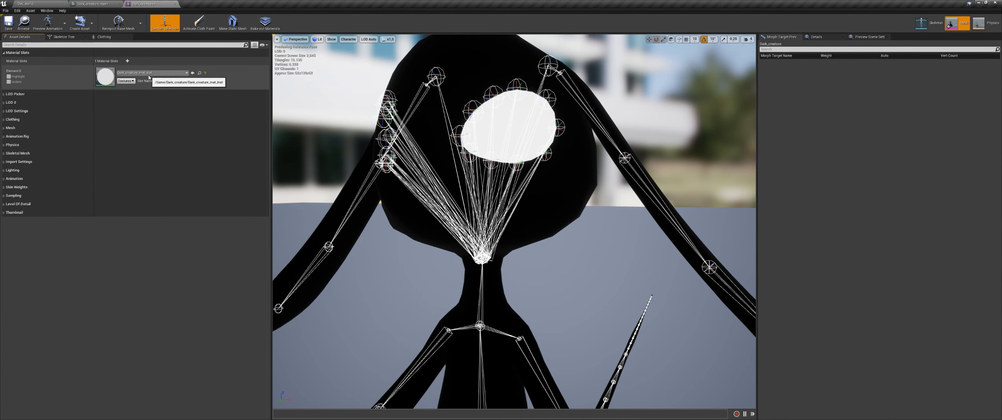
Add a trial Constant below the Power parameter in the material graph, convert it to a parameter, and delete it.
left_click(61, 2)
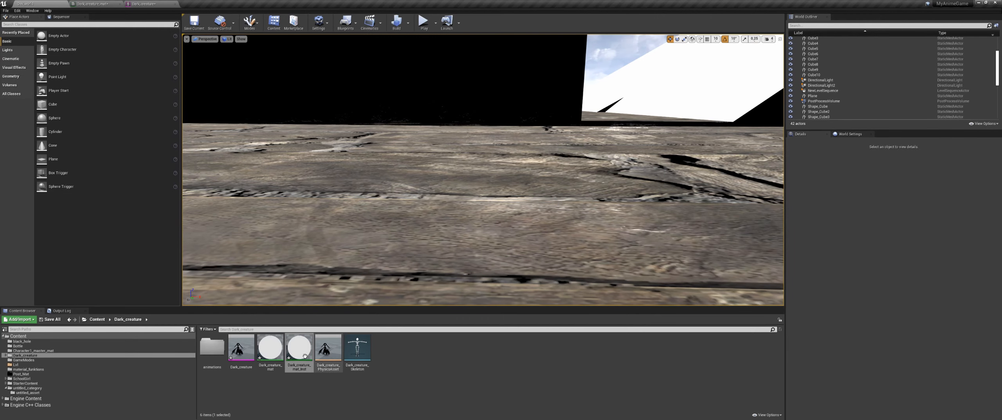
double_click(294, 350)
right_click_drag(421, 254, 400, 250)
mouse_move(433, 237)
left_mouse_down()
mouse_move(415, 237)
mouse_move(424, 234)
left_mouse_up()
right_click_drag(420, 285, 434, 288)
key("1")
left_click(433, 287)
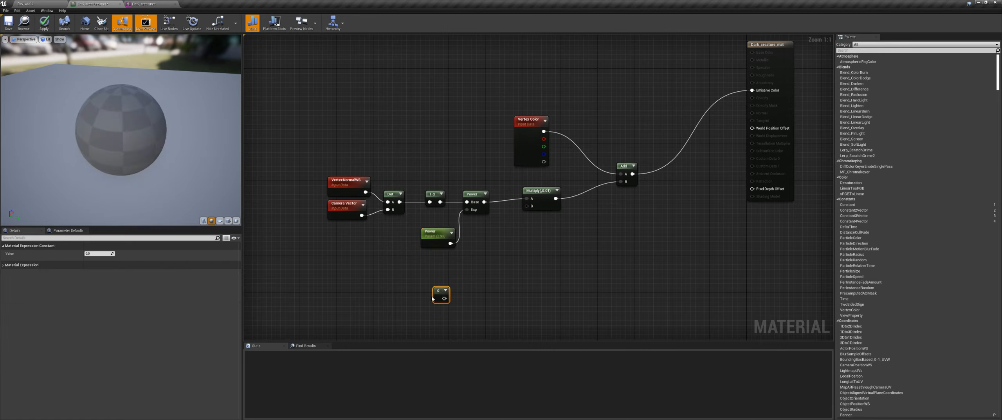
left_click_drag(442, 291, 436, 275)
right_click(432, 275)
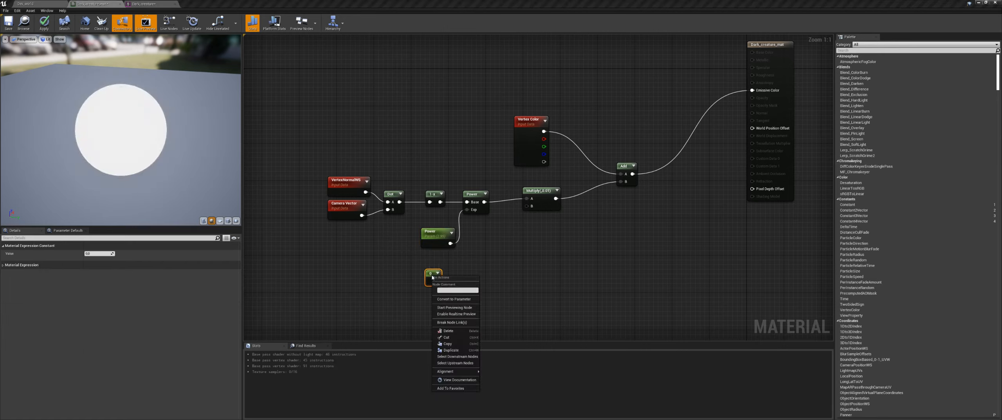
left_click(444, 299)
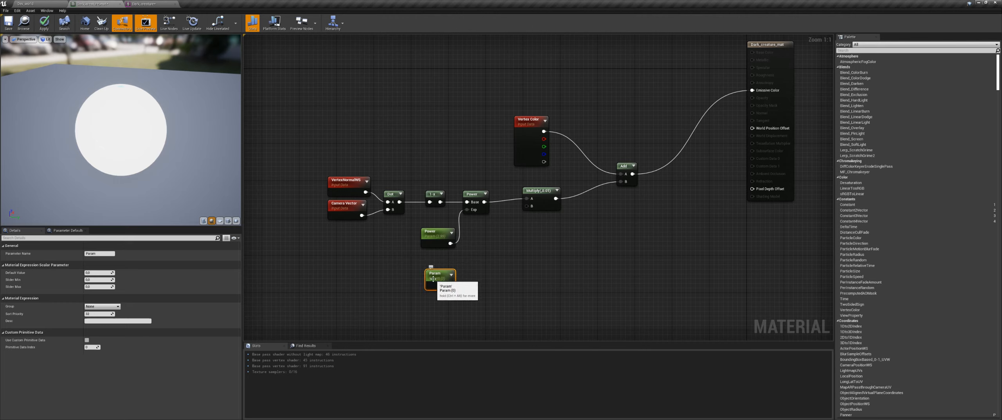
key("Delete")
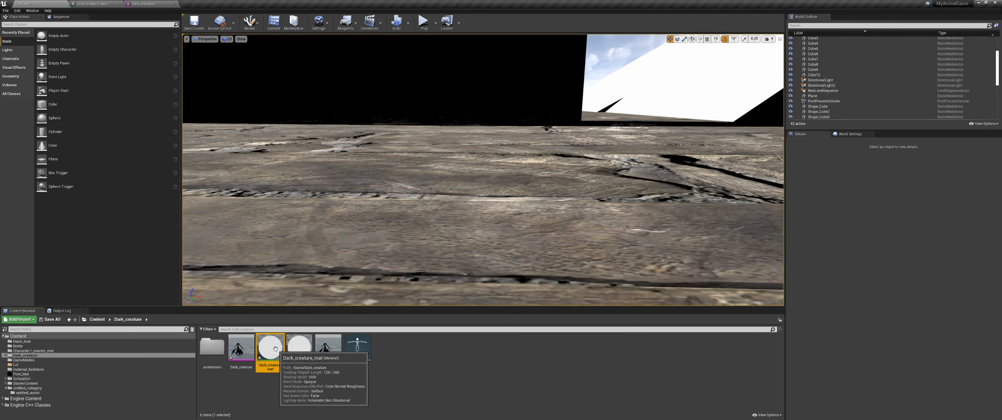
Open the Dark_creature_mat_Inst material instance and enable its Power parameter override.
right_click(276, 348)
left_click(307, 357)
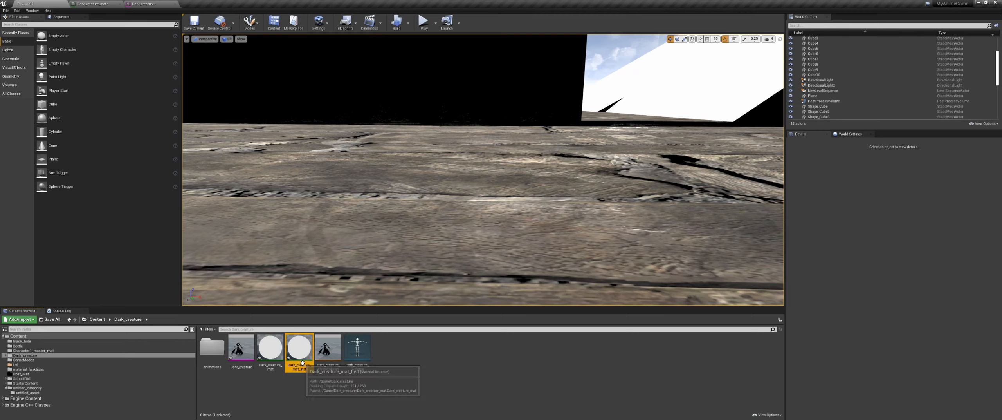
double_click(270, 347)
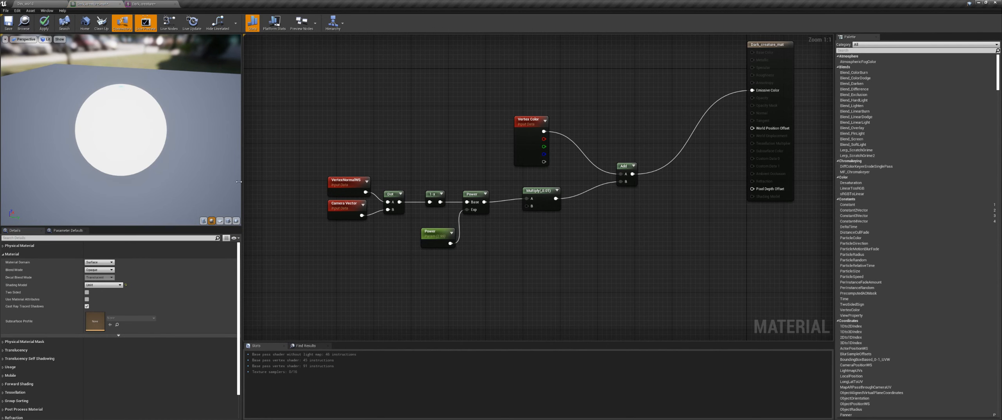
left_click(53, 3)
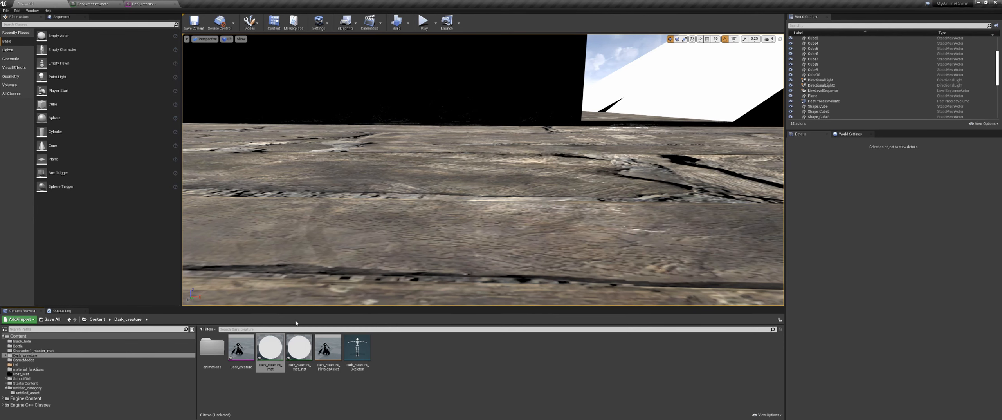
double_click(303, 353)
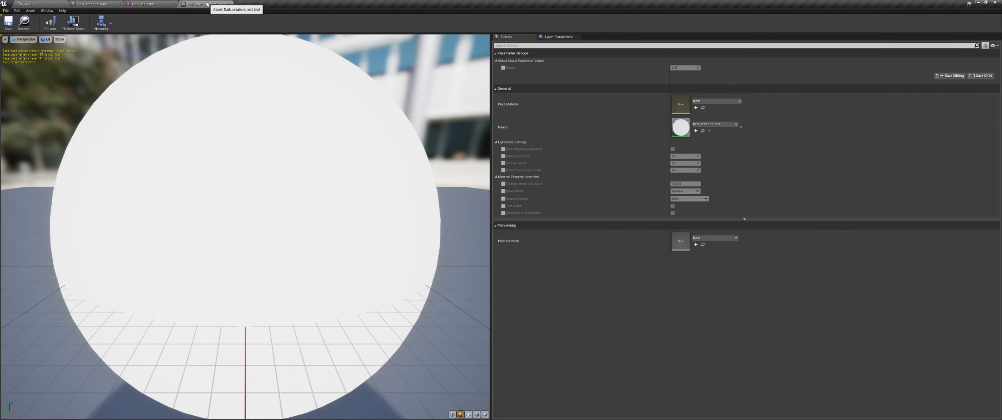
left_click(43, 4)
double_click(298, 355)
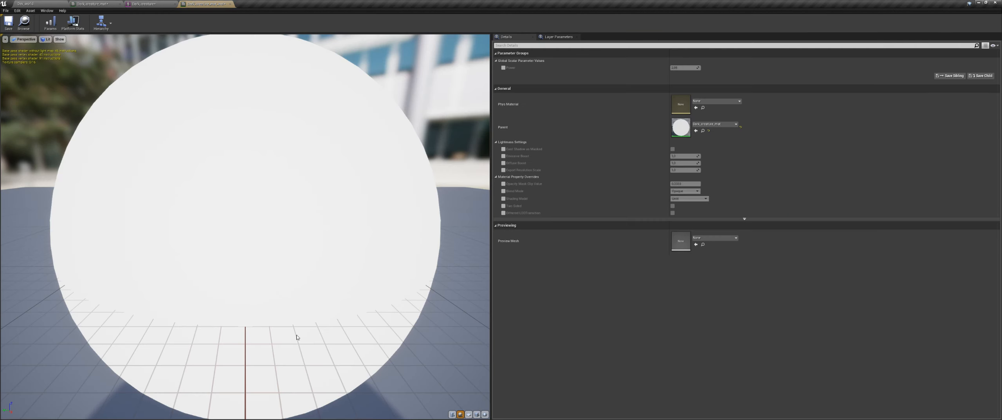
left_click(504, 67)
Compare the Power parameter node in the parent material graph with its entry in the material instance.
left_click(97, 4)
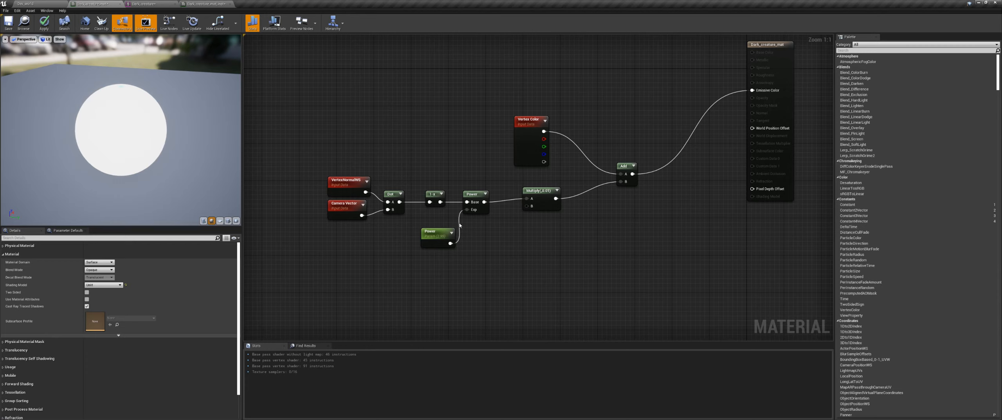
left_click(438, 237)
left_click(200, 3)
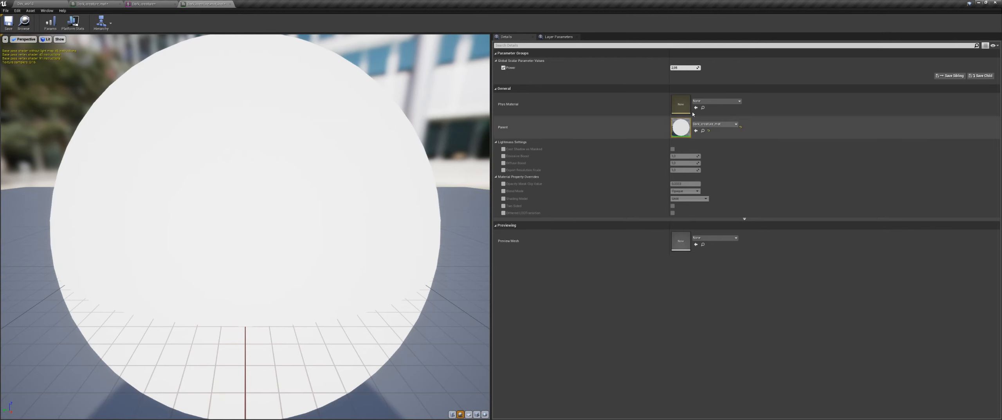
Add trial Constant, Constant3Vector and Constant2Vector nodes below the Power parameter, look up parameter conversion, and delete all three.
left_click(96, 3)
right_click_drag(439, 274, 445, 265)
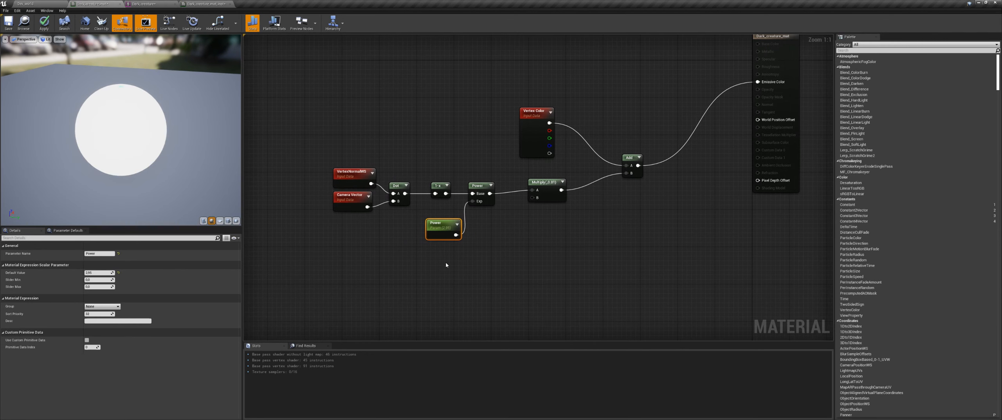
left_click(447, 265)
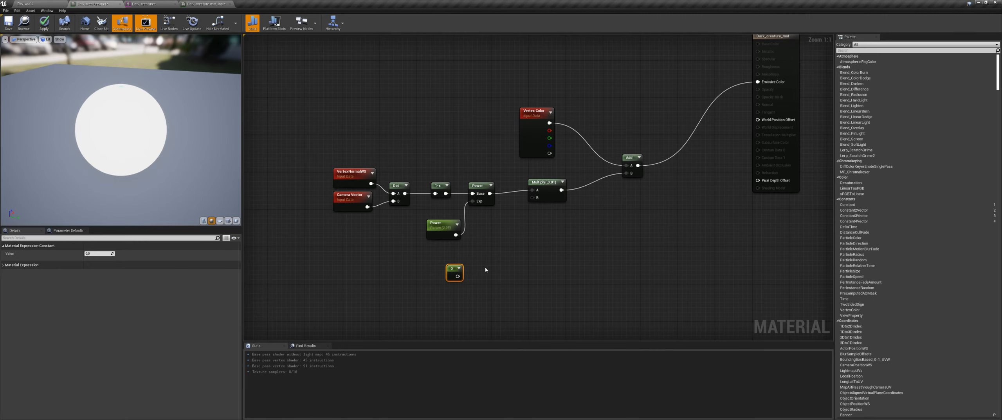
left_click(492, 269)
left_click(451, 308)
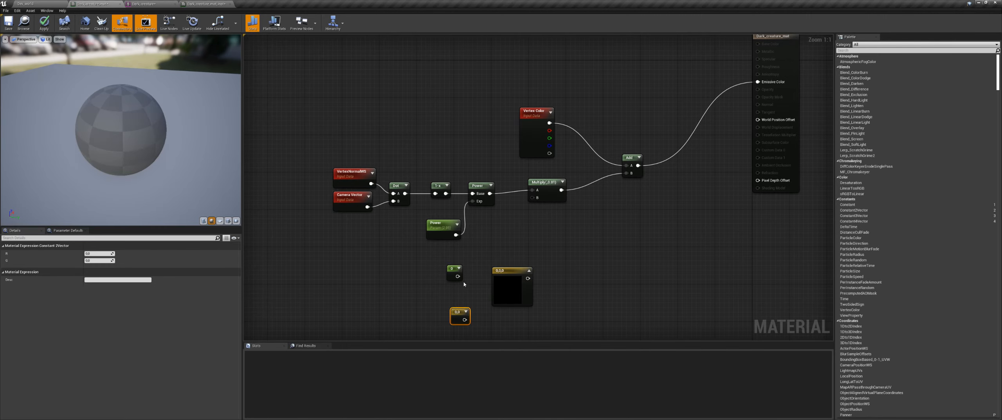
right_click_drag(464, 284, 465, 276)
right_click(505, 266)
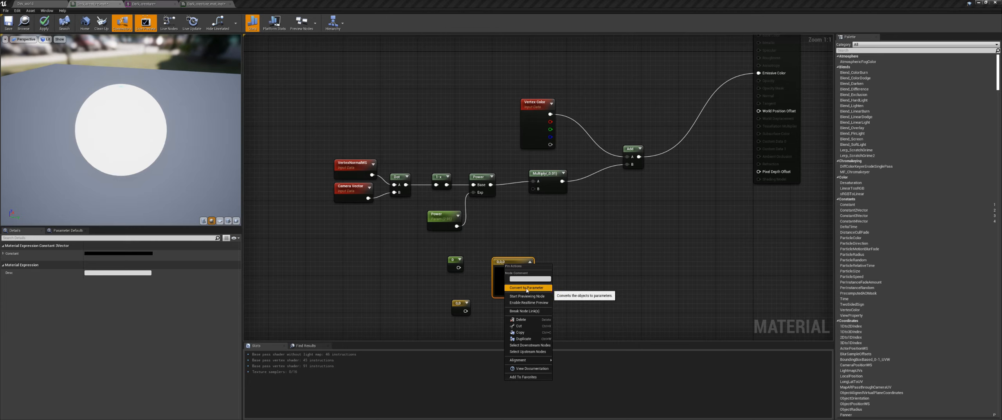
left_click_drag(577, 250, 440, 314)
key("Delete")
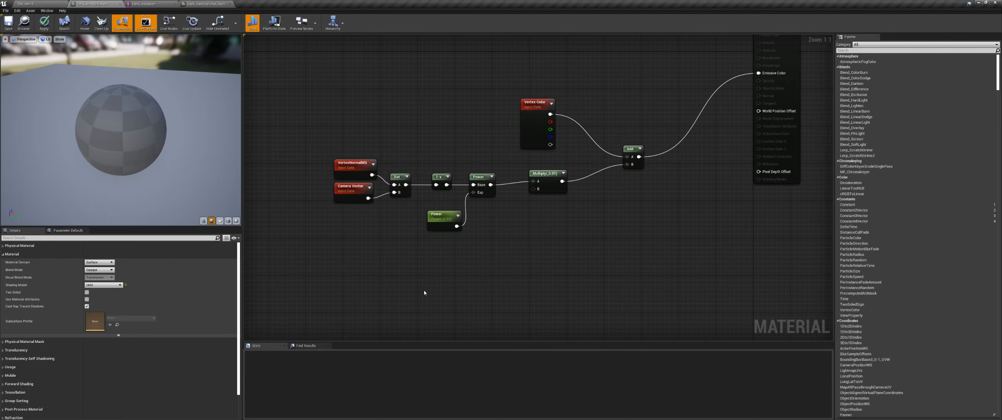
Reopen Dark_creature_mat_Inst and undock its editor as a floating window over the Dark_creature mesh preview.
left_click(25, 4)
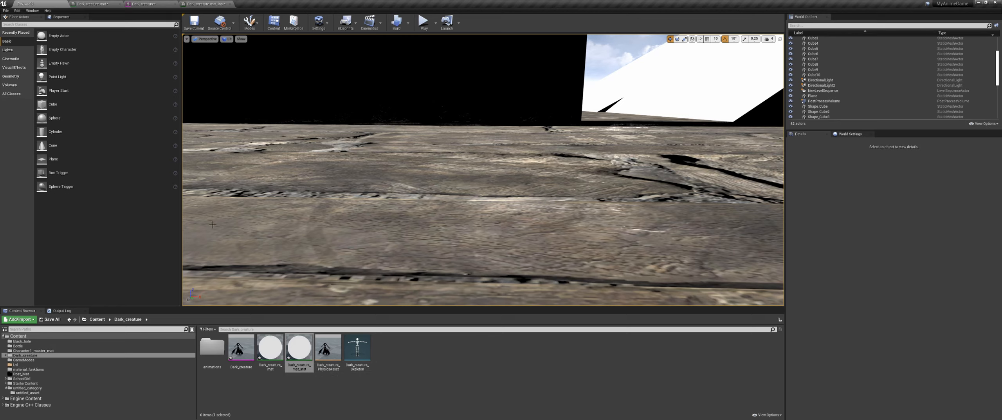
double_click(304, 349)
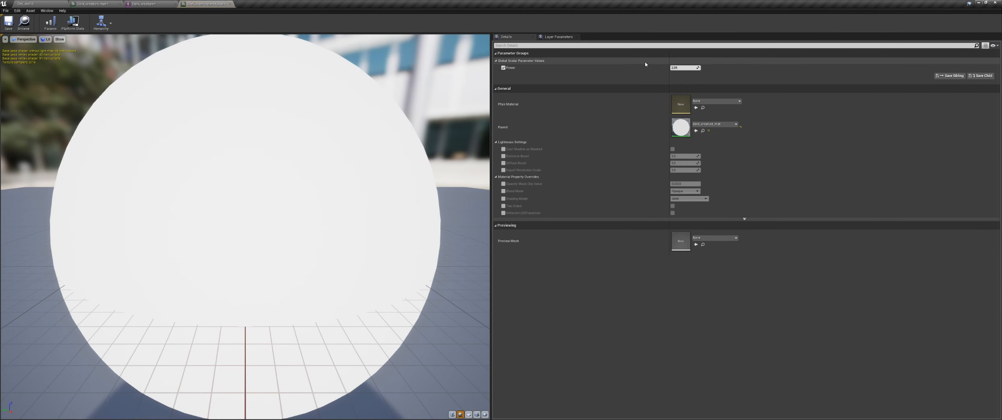
left_click_drag(212, 4, 524, 97)
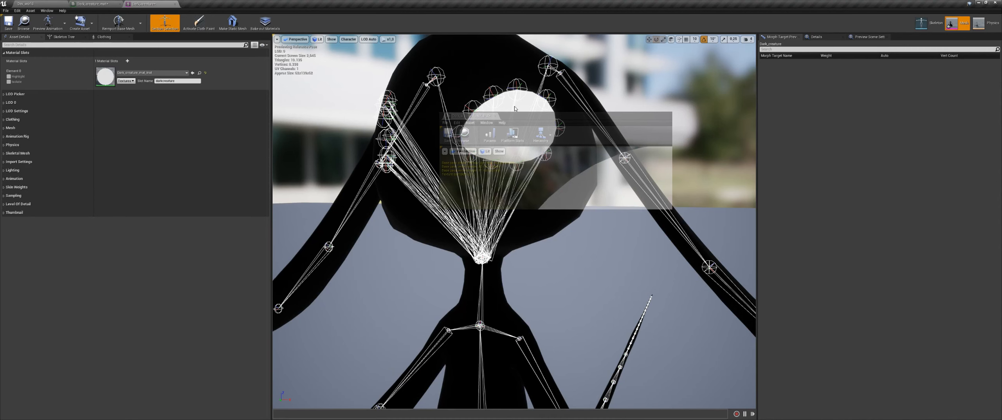
Position the floating instance editor beside the creature's head, try a negative Power value, and reset Power to its default.
left_click_drag(719, 196, 776, 269)
left_click_drag(649, 96, 736, 88)
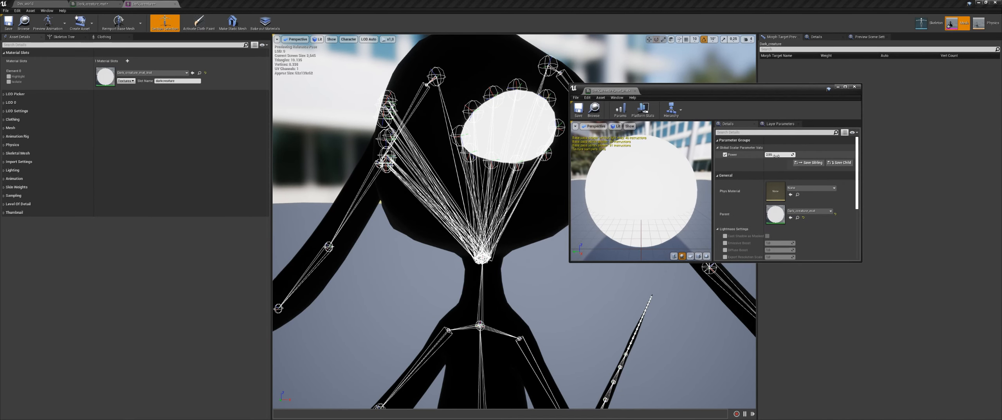
left_click_drag(776, 154, 735, 156)
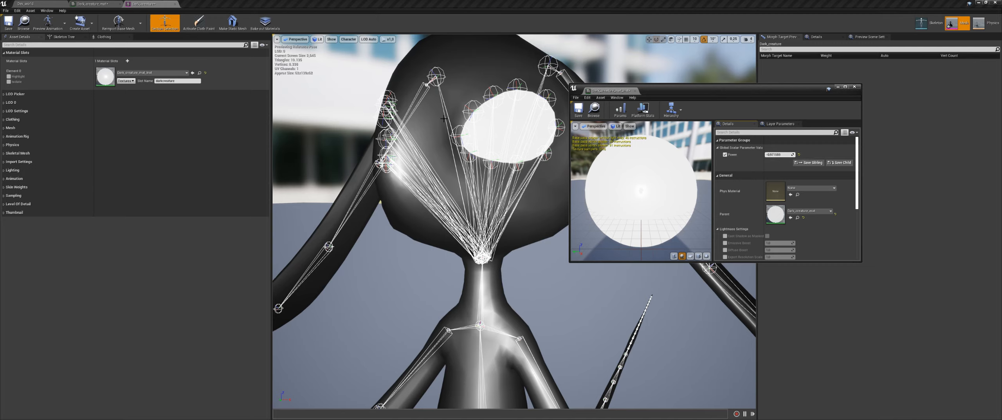
left_click(800, 155)
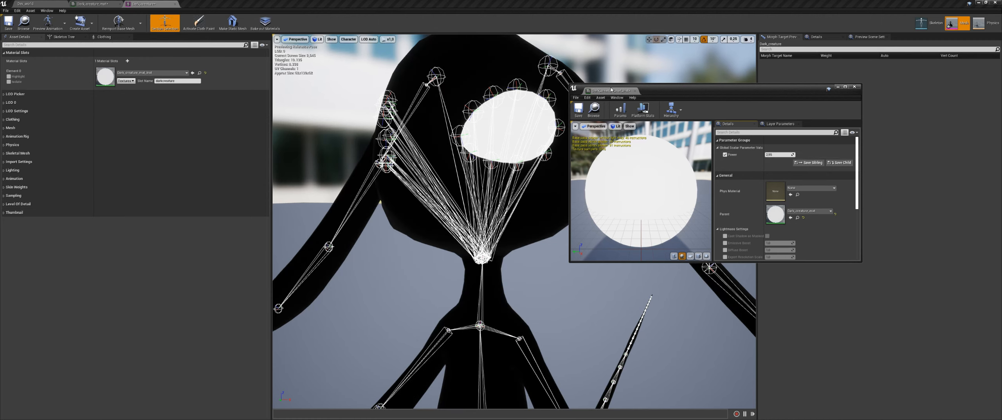
Dock the material instance editor back among the main window's tabs and return to the parent material graph.
left_click_drag(611, 89, 150, 3)
left_click(82, 3)
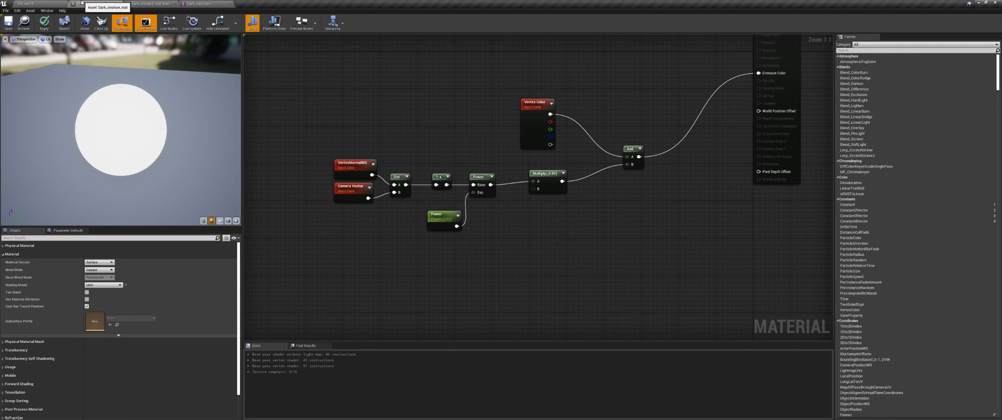
left_click(27, 3)
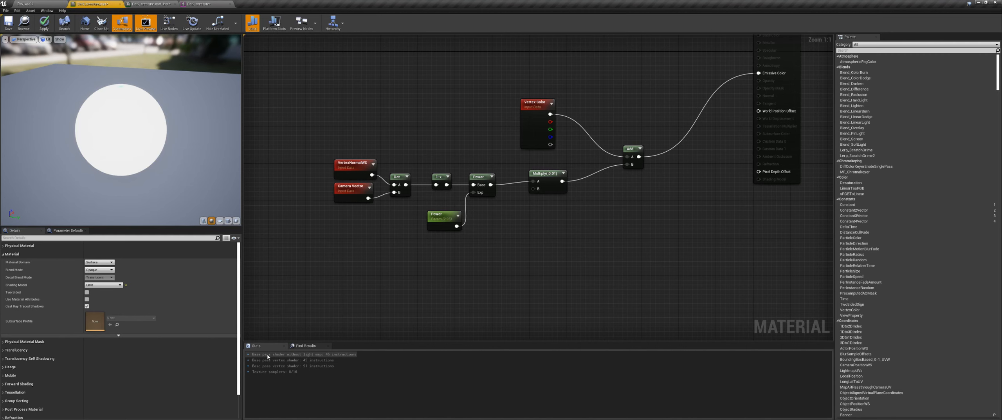
double_click(271, 359)
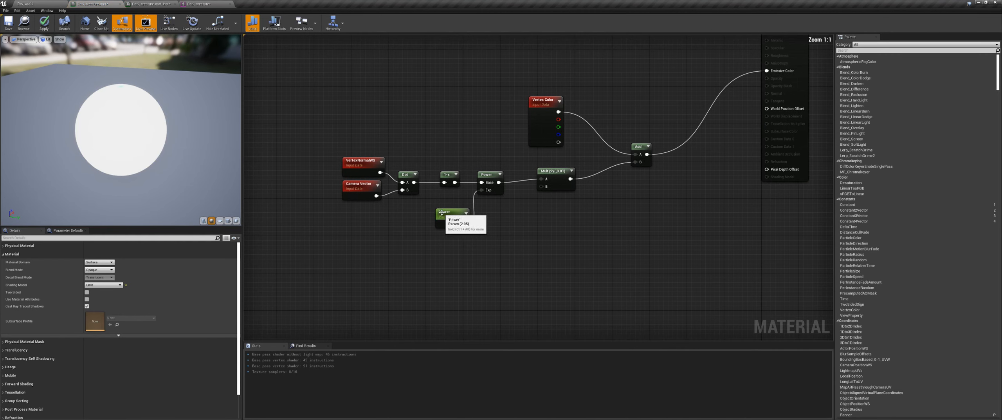
Assign the Power parameter to a new parameter group named 1_Fresnel adjust.
left_click(442, 213)
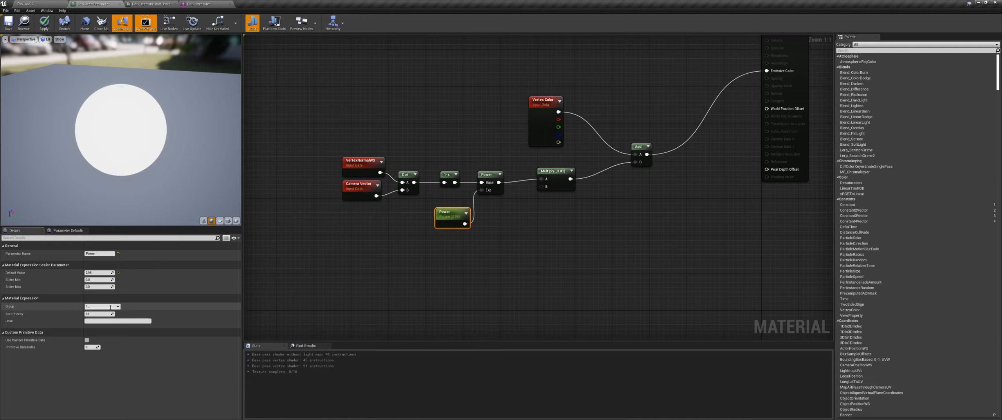
type("t")
key("Return")
Add a Constant node with value 0.01 below the Multiply node and connect it to Multiply's B input.
mouse_move(514, 225)
right_mouse_down()
mouse_move(483, 231)
mouse_move(516, 239)
right_mouse_up()
left_click(530, 182)
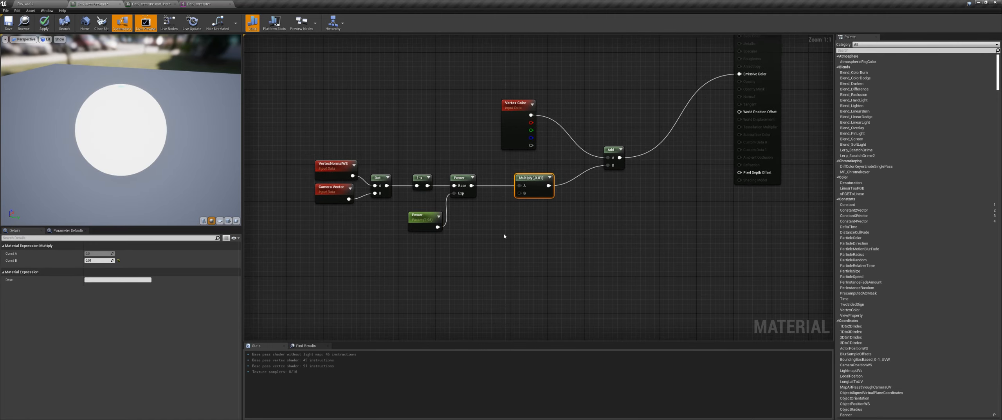
left_click(499, 234)
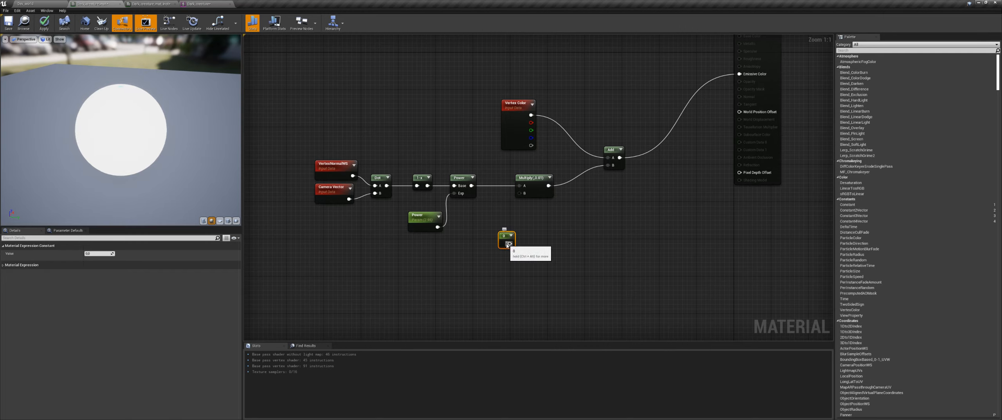
left_click(531, 193)
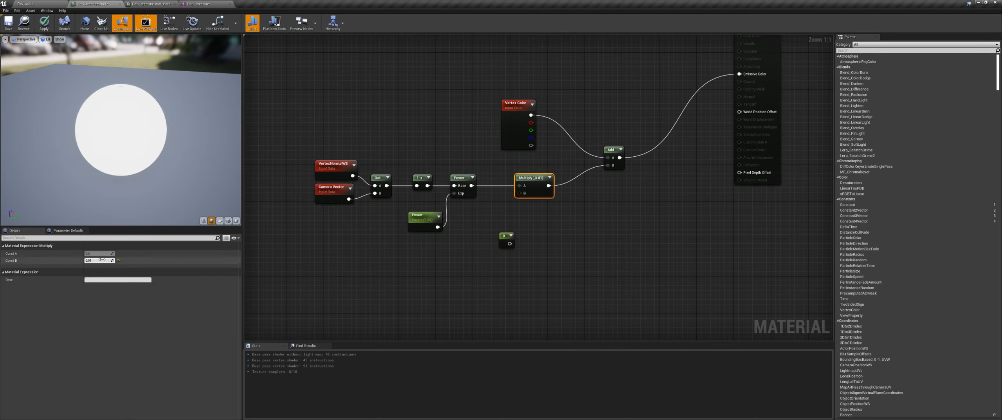
left_click(503, 239)
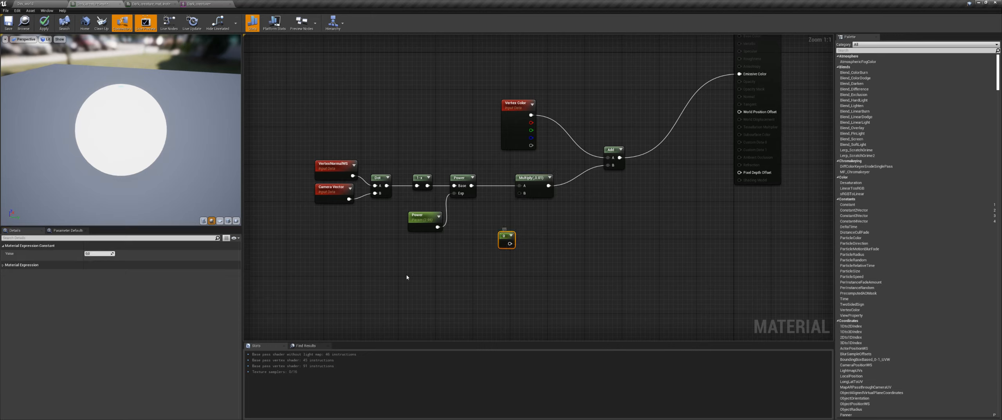
left_click(101, 254)
type("0.01")
left_click_drag(510, 243, 520, 192)
left_click_drag(555, 162, 522, 198)
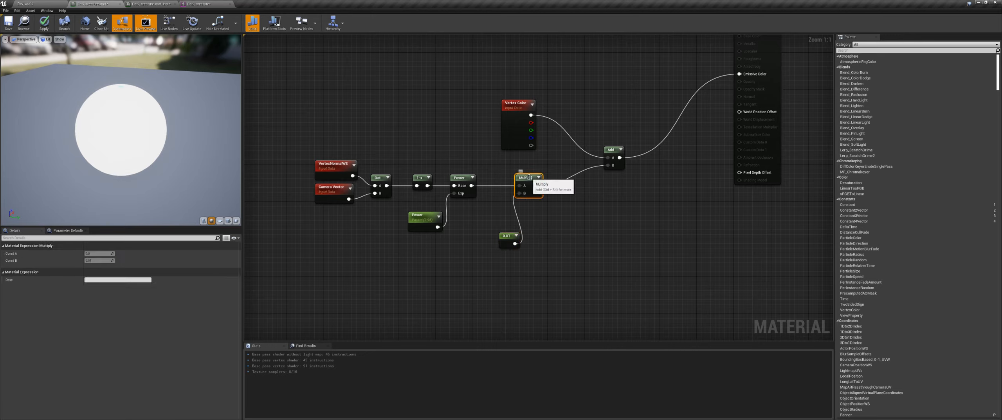
Move the 0.01 constant closer to the Multiply node and convert it to a parameter named Multiply.
left_click_drag(507, 240, 510, 224)
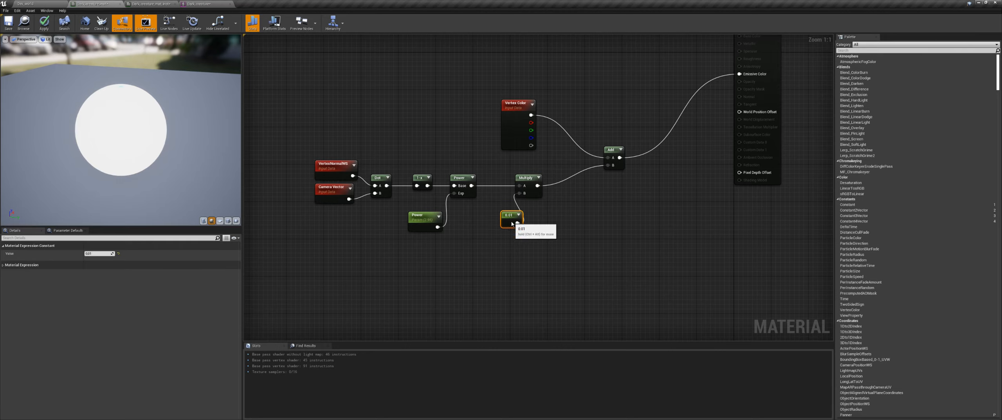
right_click(509, 223)
left_click(525, 248)
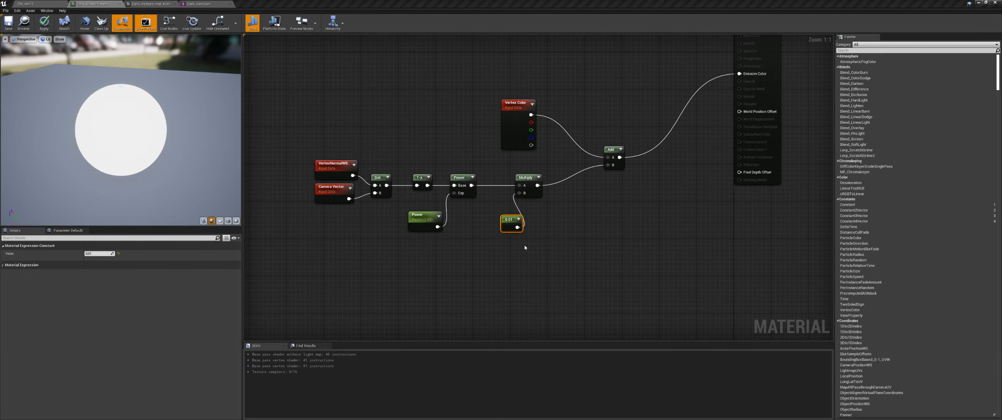
type("Multiply")
key("Return")
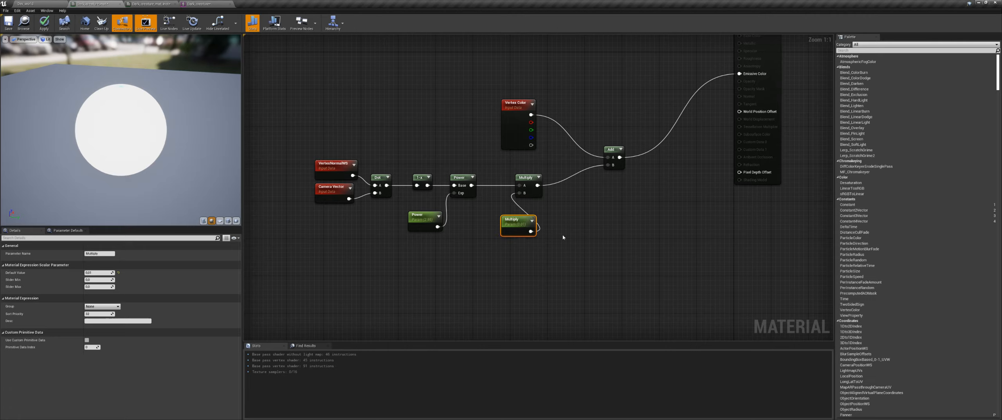
Apply the parent material changes and enable the Multiply parameter override in the material instance.
left_click_drag(494, 243, 494, 243)
left_click(47, 24)
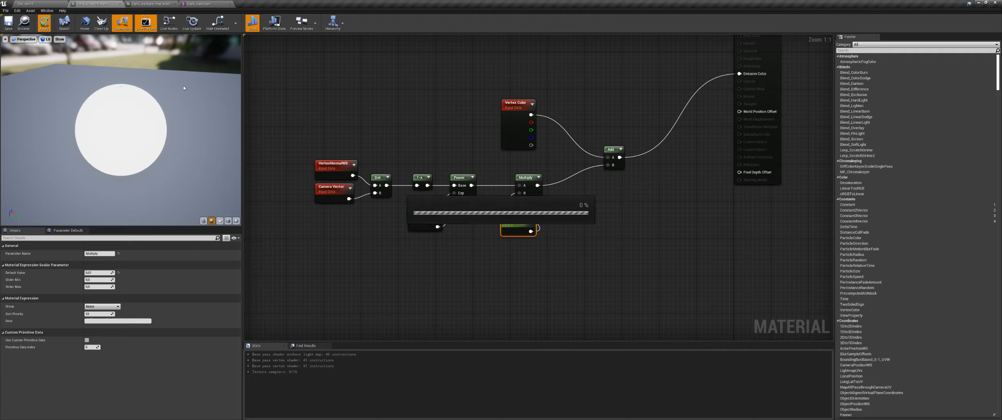
left_click(153, 4)
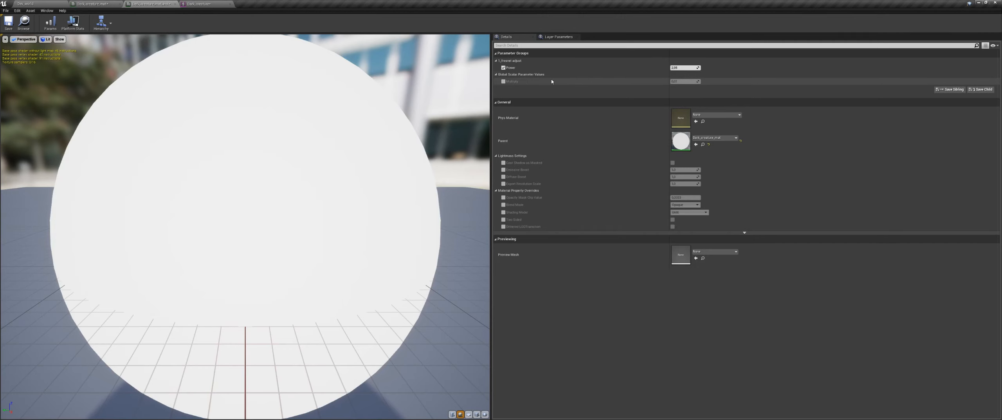
left_click(504, 81)
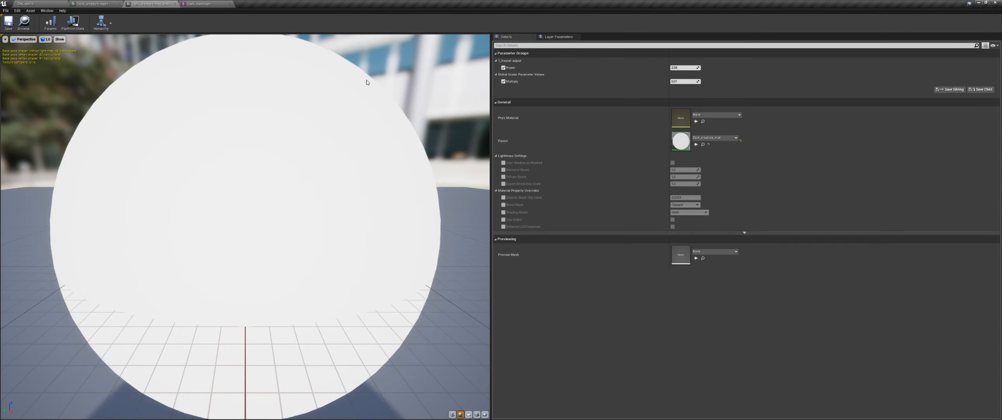
Compare the Power and Multiply nodes' group settings with how both parameters are grouped in the material instance.
left_click(95, 3)
left_click(422, 218)
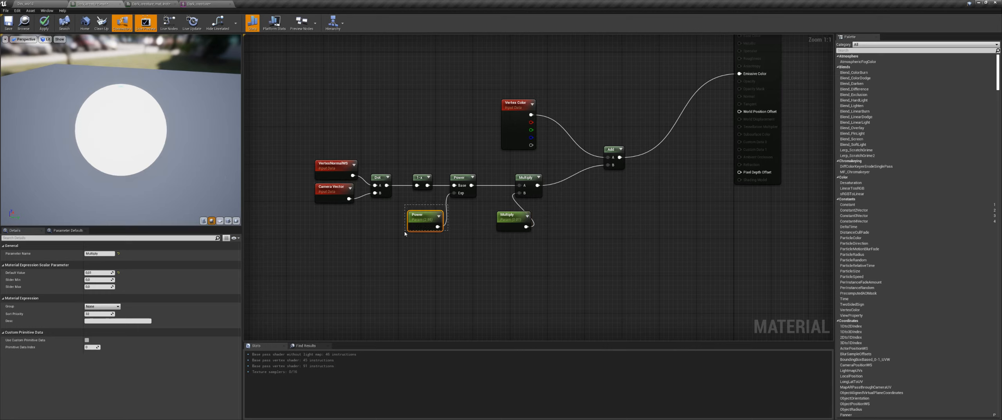
left_click(102, 306)
left_click(89, 312)
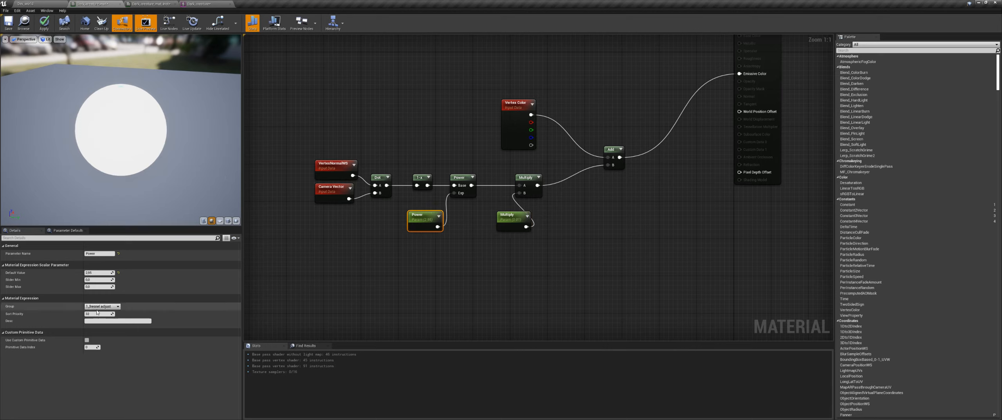
left_click(151, 3)
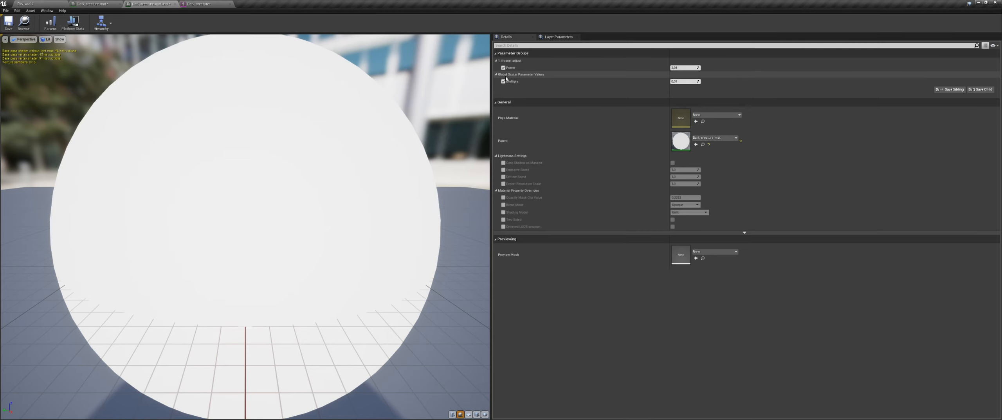
left_click(92, 4)
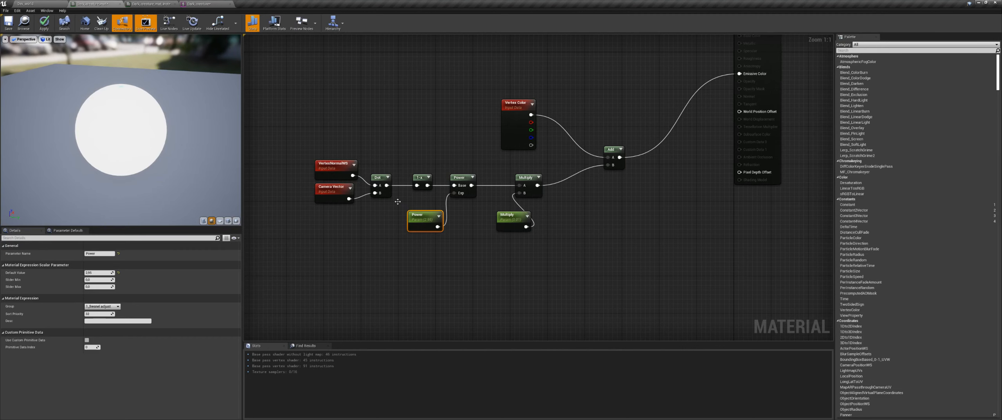
left_click(509, 217)
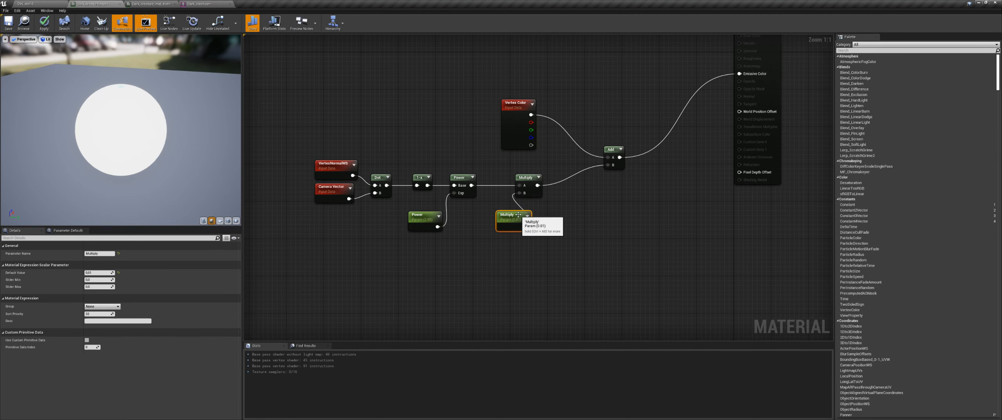
left_click(151, 4)
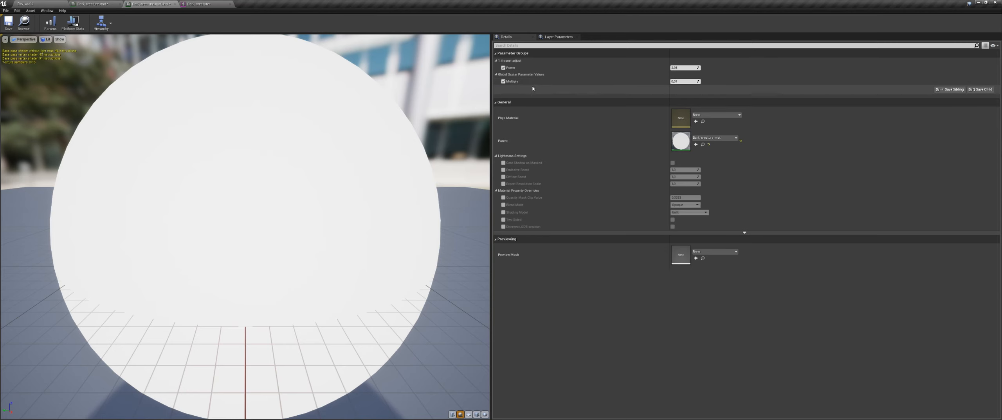
Assign the Multiply parameter to the 1_Fresnel adjust group, apply the material, and check the grouping in the instance.
left_click(92, 4)
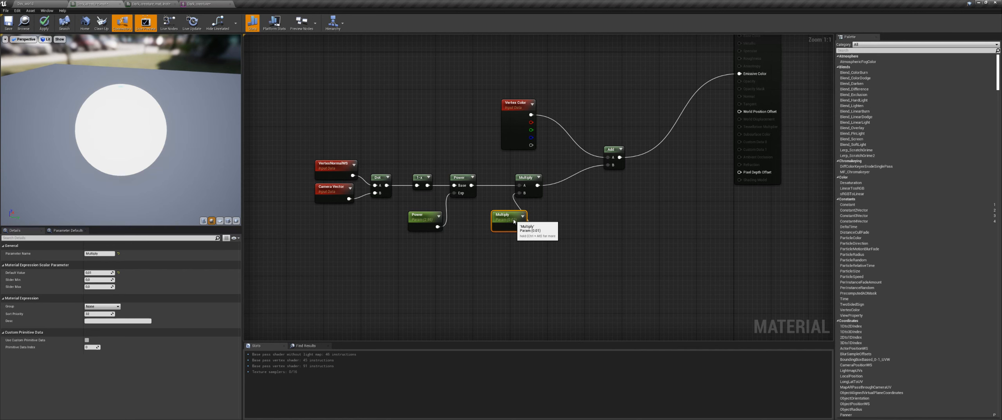
left_click(119, 308)
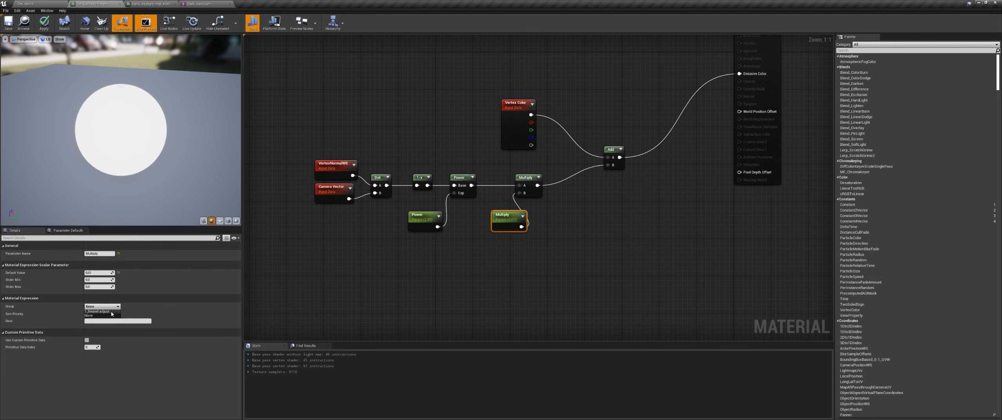
left_click(103, 311)
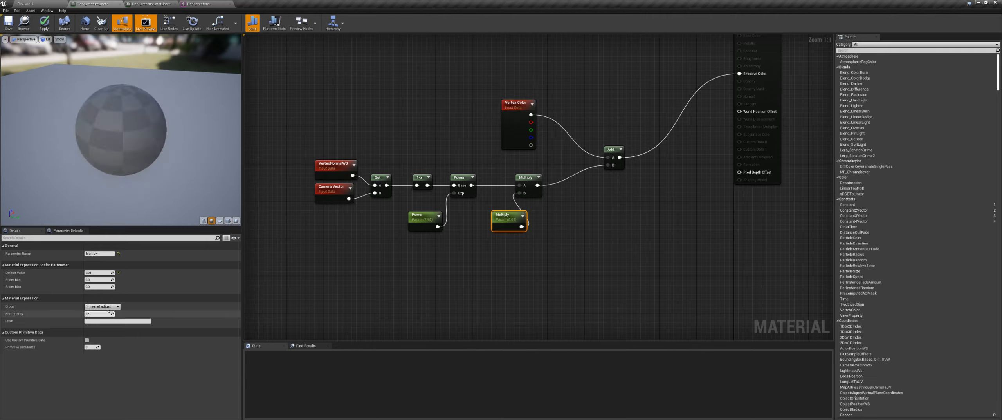
left_click(156, 4)
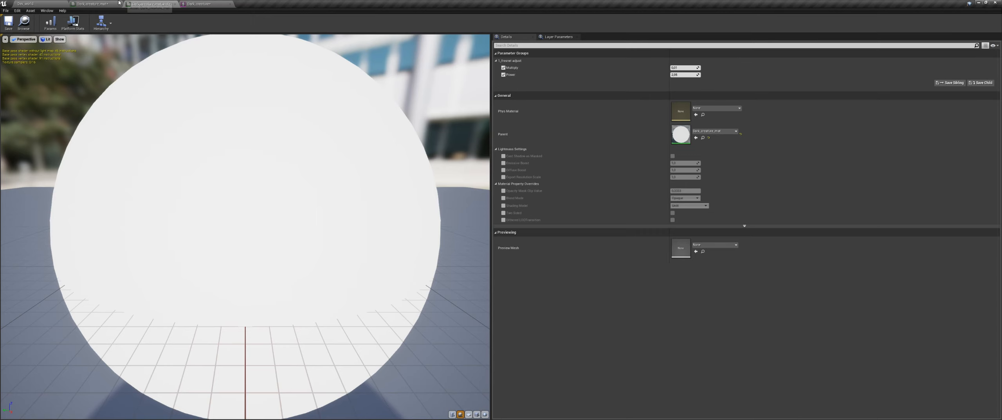
Compare the parameter order in the instance with the nodes' settings and change the Power parameter's sort priority.
left_click(93, 4)
left_click(343, 227)
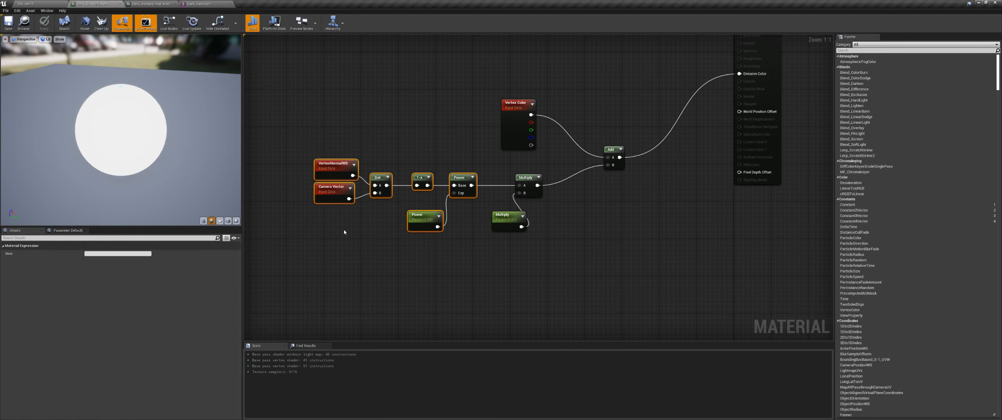
left_click(421, 216)
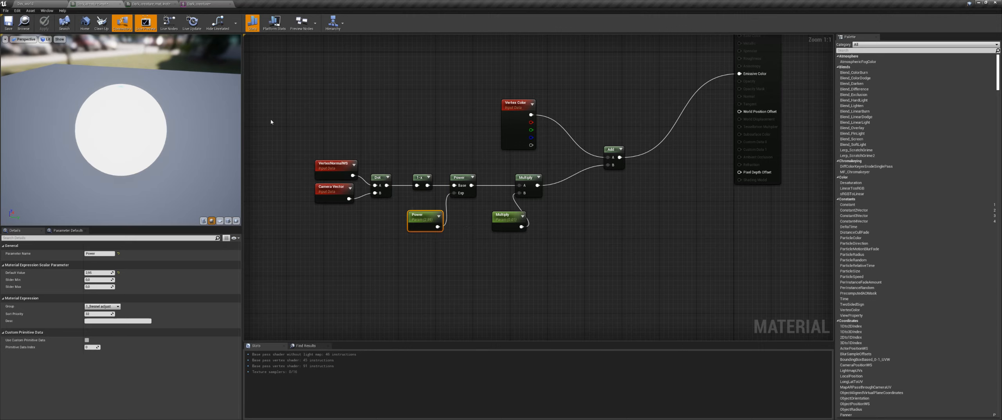
left_click(151, 4)
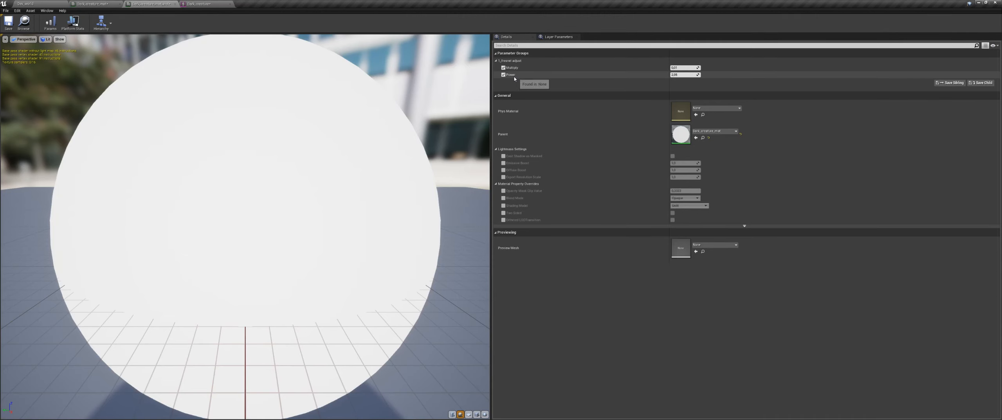
left_click(93, 4)
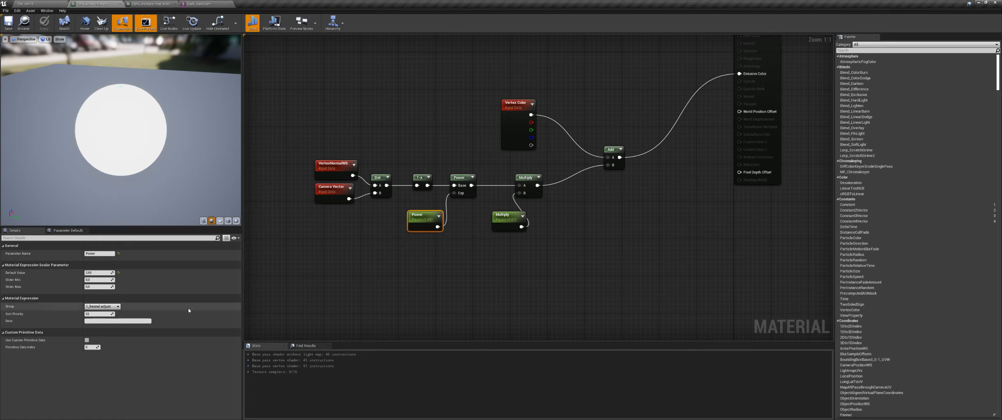
left_click(502, 225)
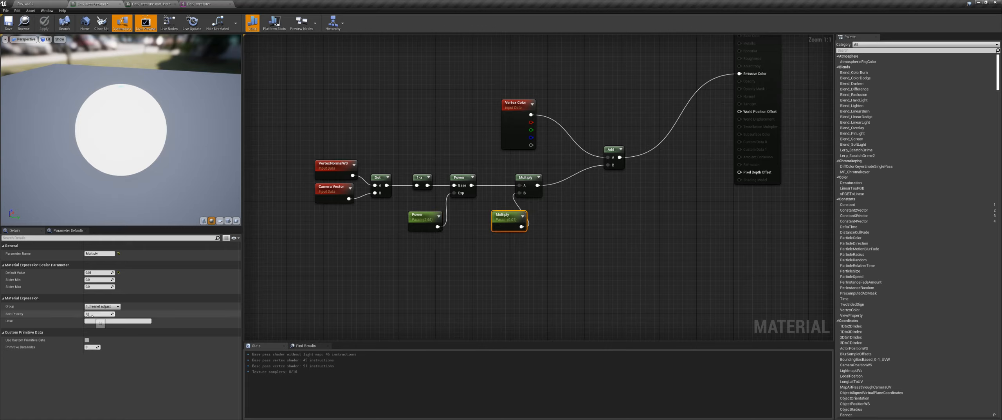
left_click(416, 218)
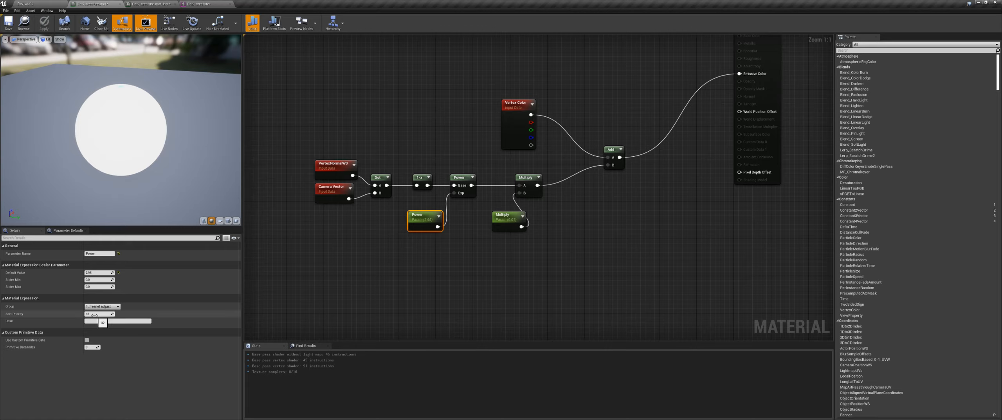
key("Return")
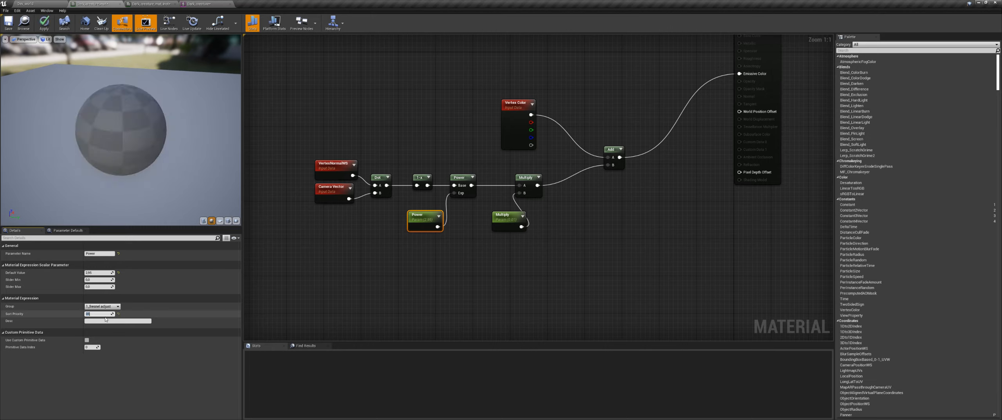
Check the Multiply parameter's sort priority, apply the material, and adjust the Power and Multiply values in the instance while viewing the mesh.
left_click(504, 217)
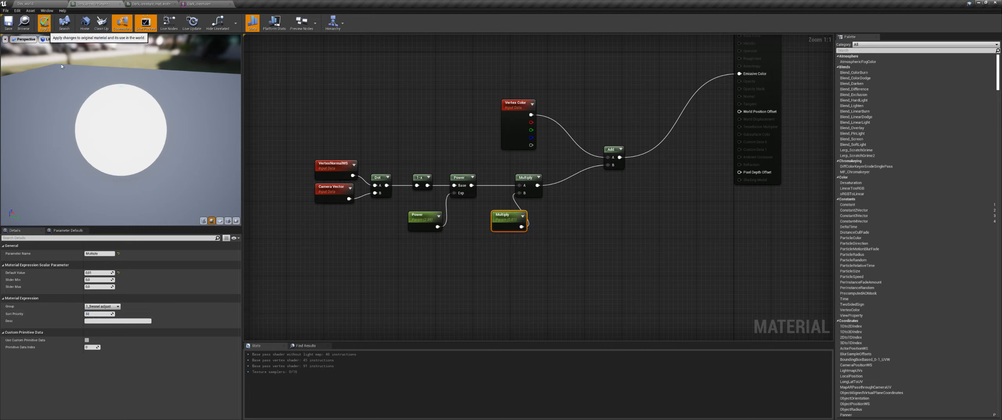
left_click(44, 23)
left_click(150, 4)
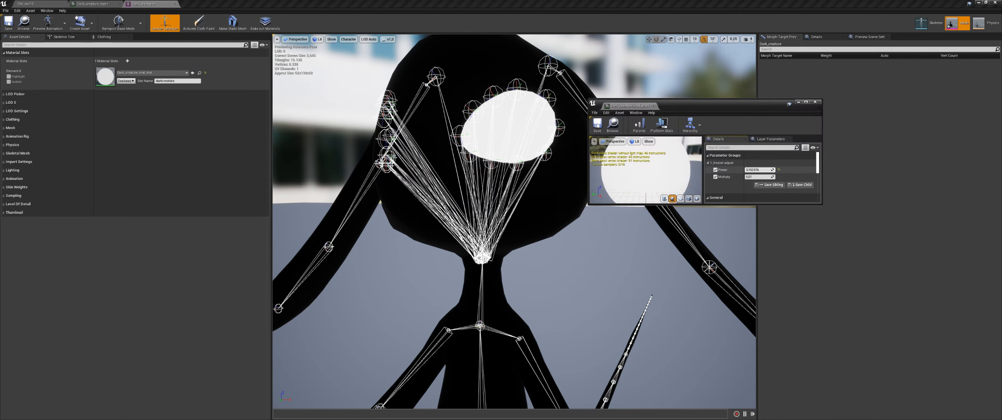
left_click_drag(758, 170, 732, 170)
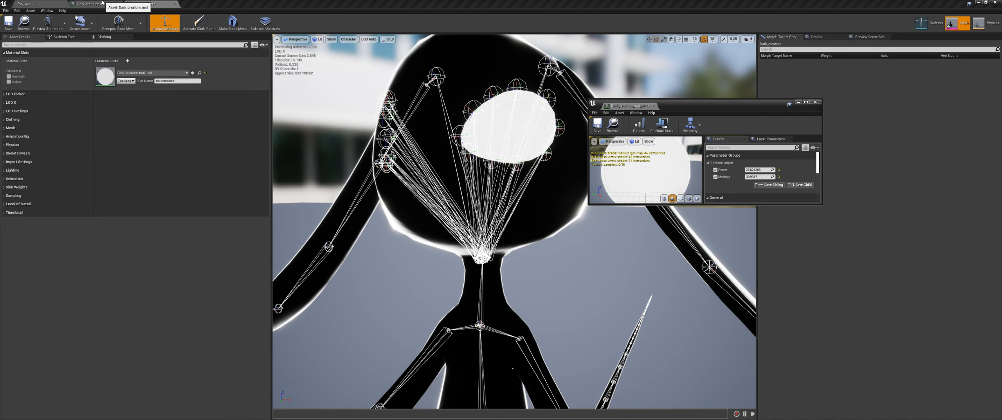
Rename the Power scalar parameter in the parent material as Sharpness.
left_click(102, 3)
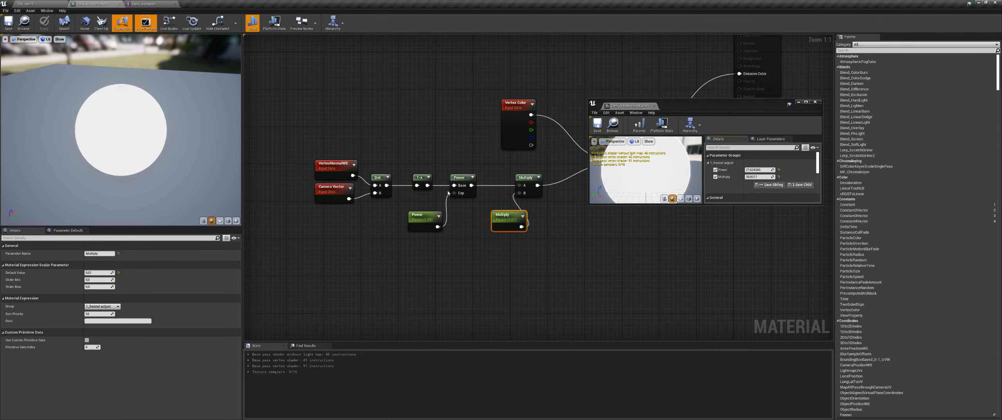
right_click(424, 222)
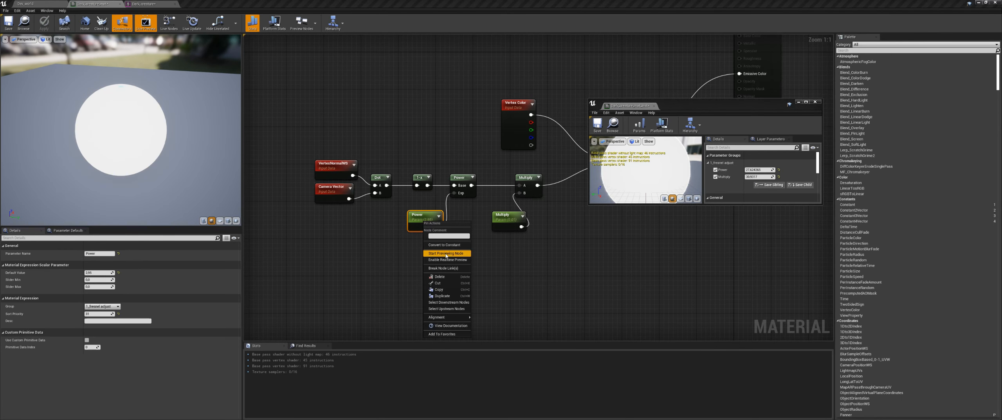
right_click_drag(416, 248, 404, 248)
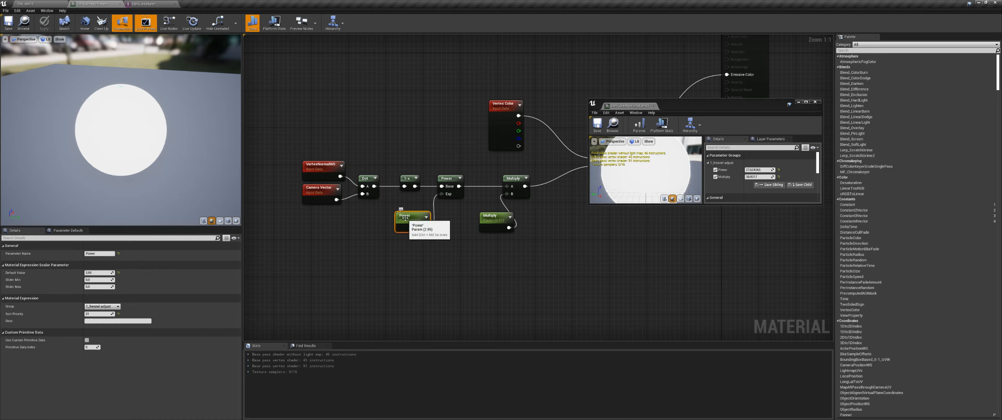
left_click(100, 253)
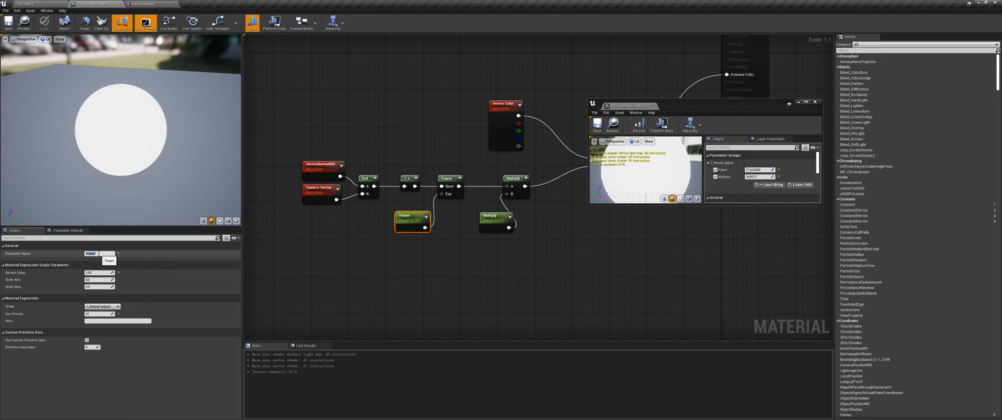
type("Sharpness")
key("Return")
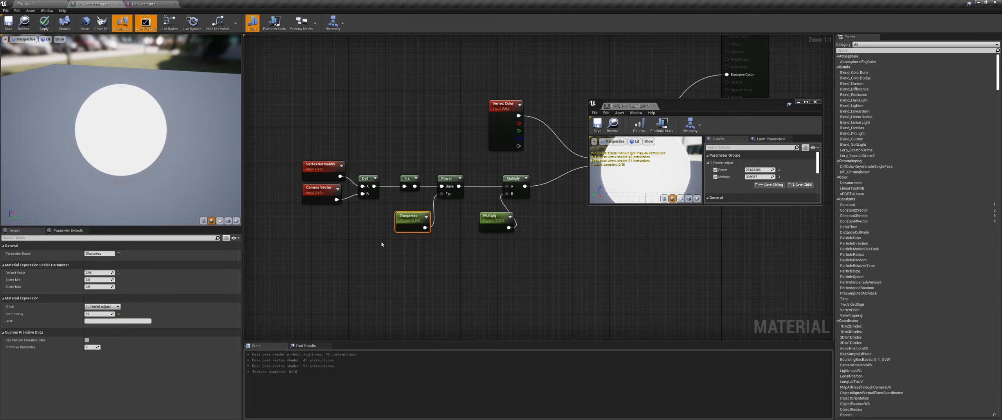
Rename the Multiply scalar parameter as move and apply the material changes.
right_click_drag(395, 176, 364, 173)
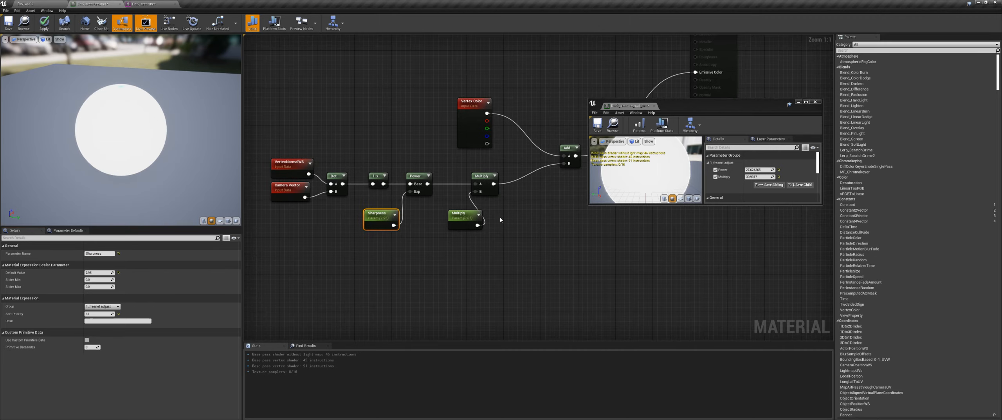
left_click(462, 216)
left_click(113, 254)
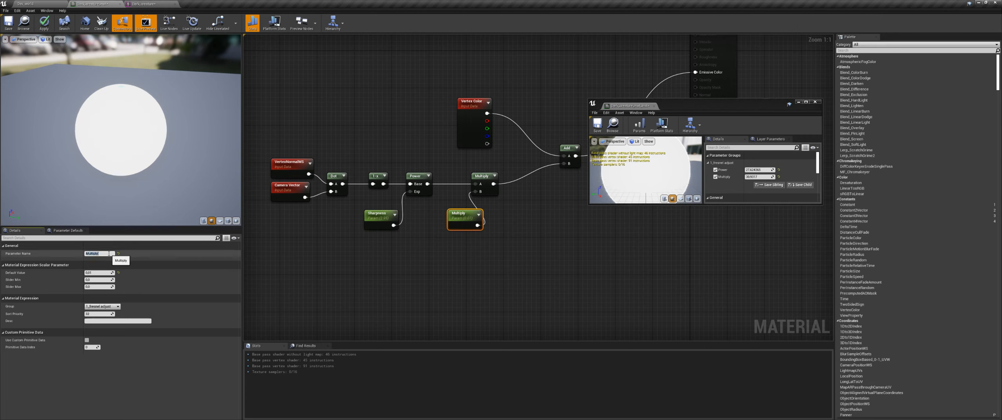
type("move")
key("Return")
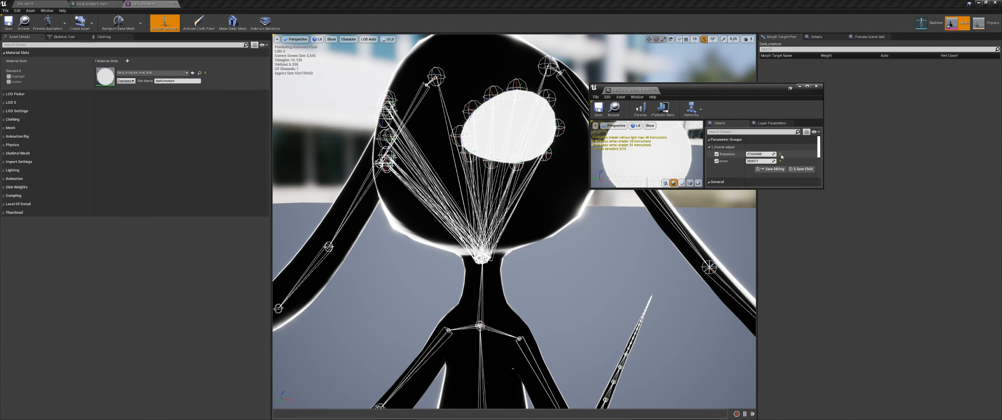
Reset Sharpness and move to their defaults in the material instance, and test higher values of both on the mesh.
left_click(779, 154)
left_click(780, 161)
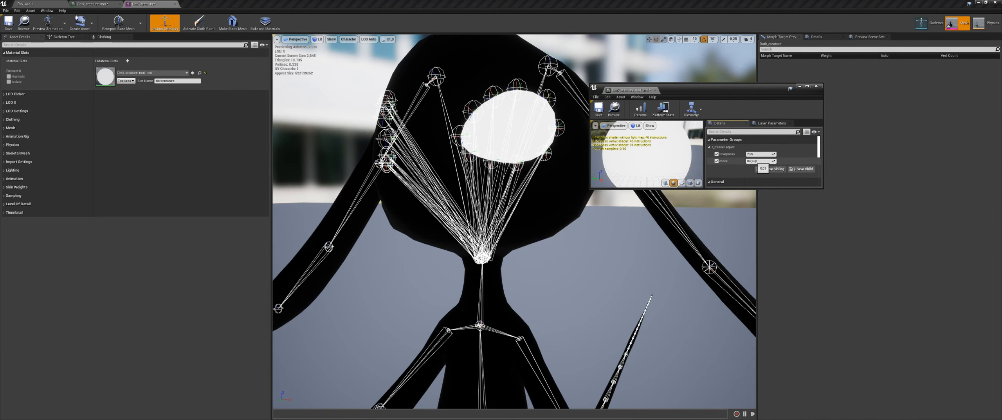
left_click_drag(758, 161, 768, 161)
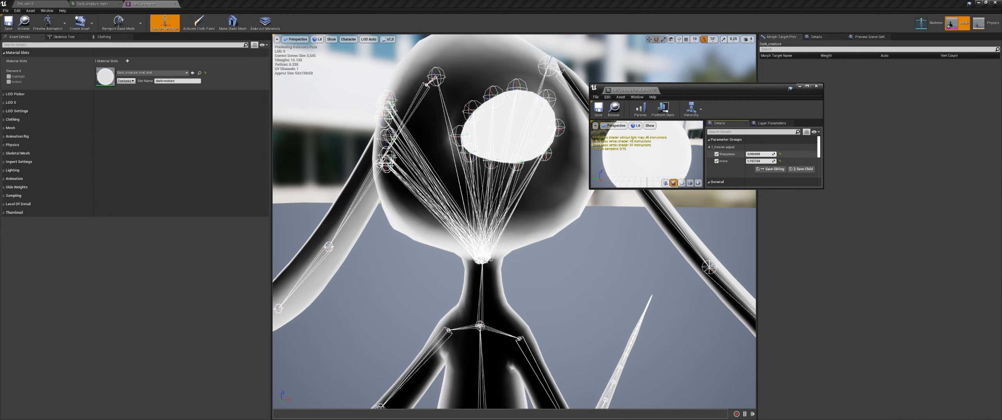
left_click_drag(760, 154, 806, 161)
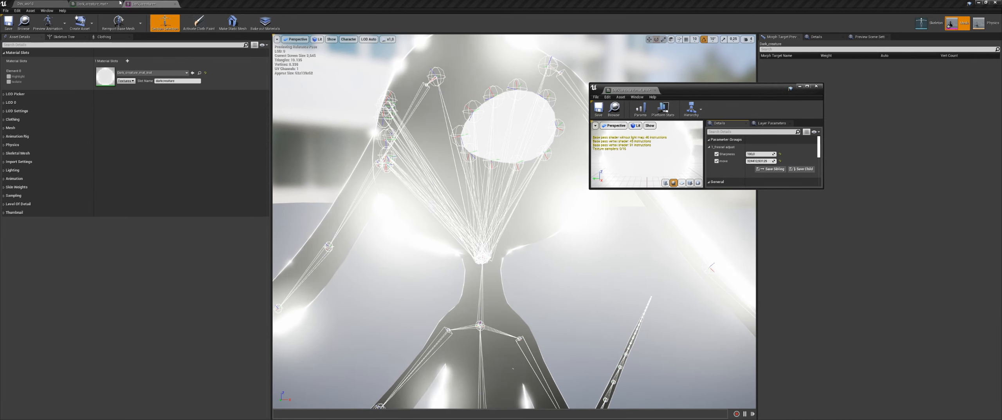
Try a Clamp node on the Multiply output in the parent material's graph, and delete it.
left_click(117, 3)
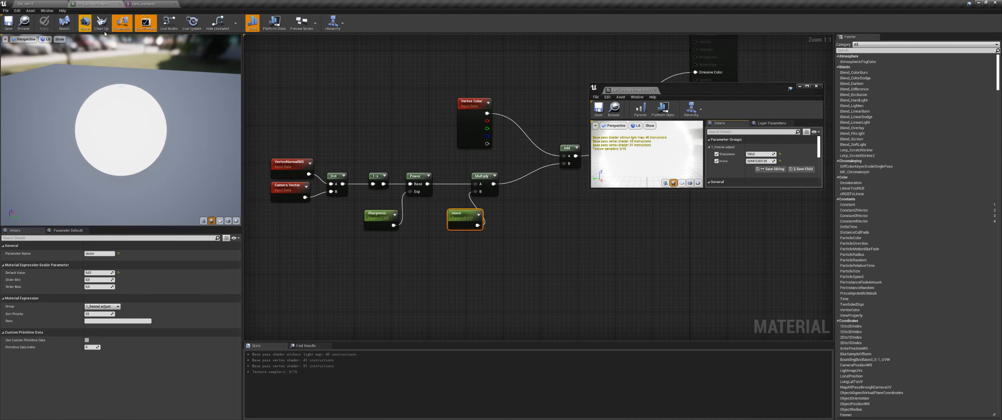
left_click_drag(513, 227, 433, 179)
right_click_drag(434, 179, 367, 214)
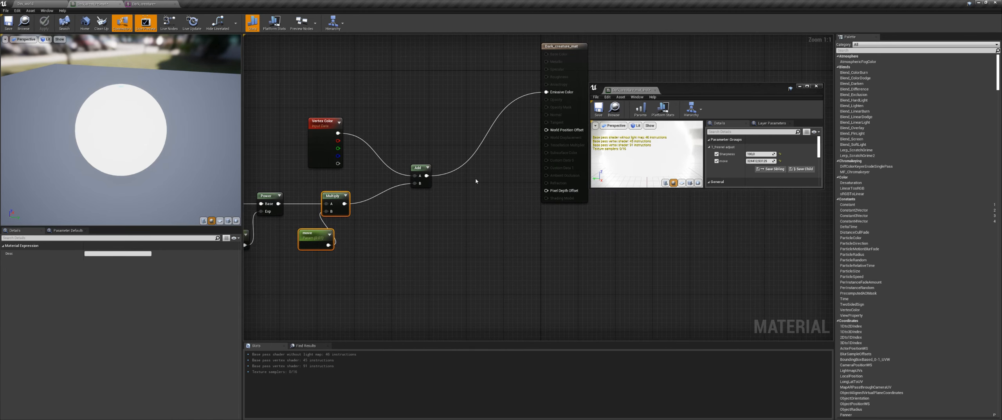
right_click_drag(475, 178, 507, 203)
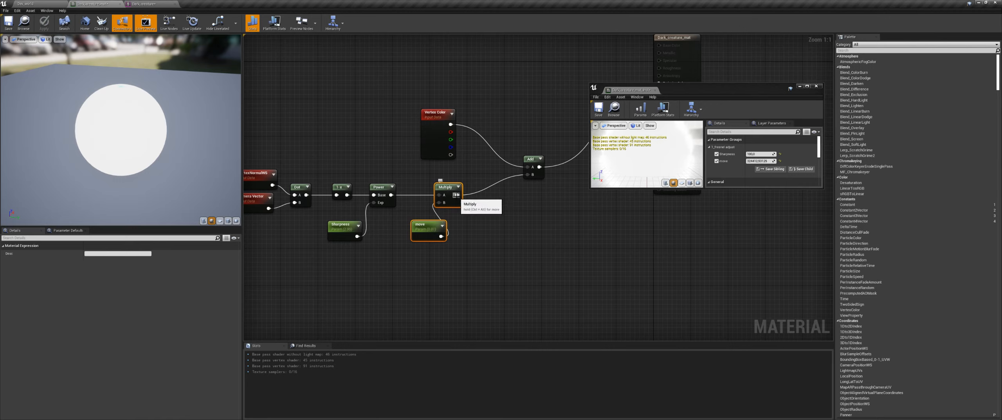
left_click_drag(457, 194, 489, 199)
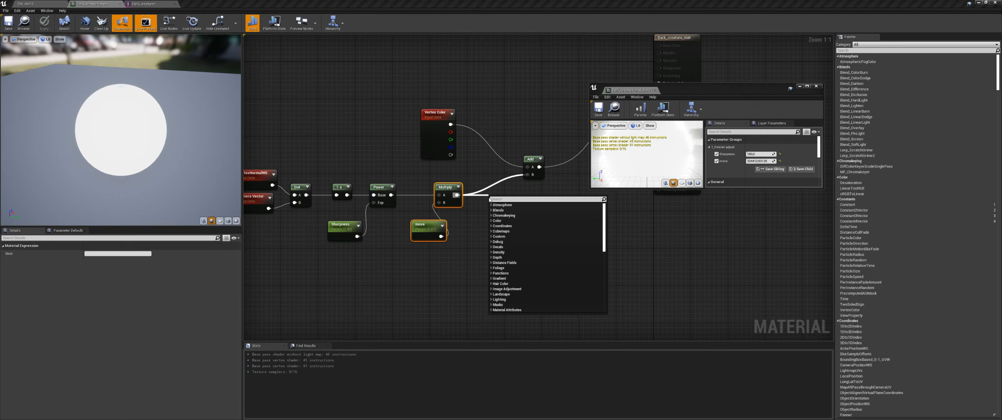
type("clamp")
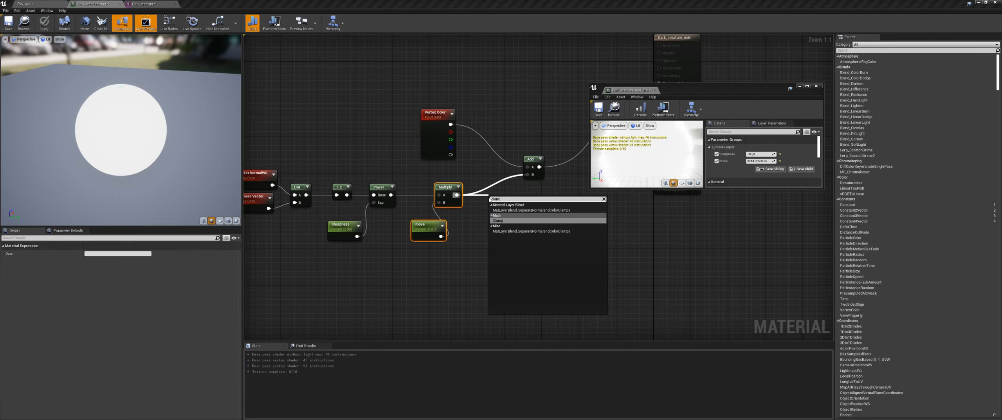
key("Return")
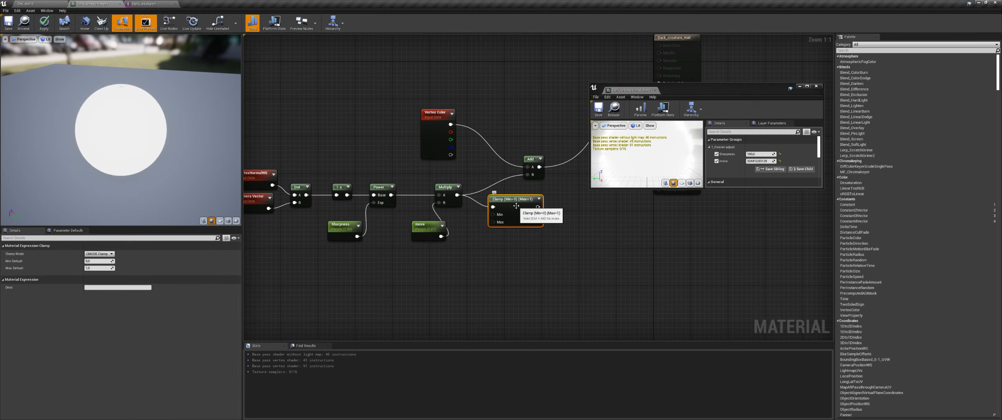
key("Delete")
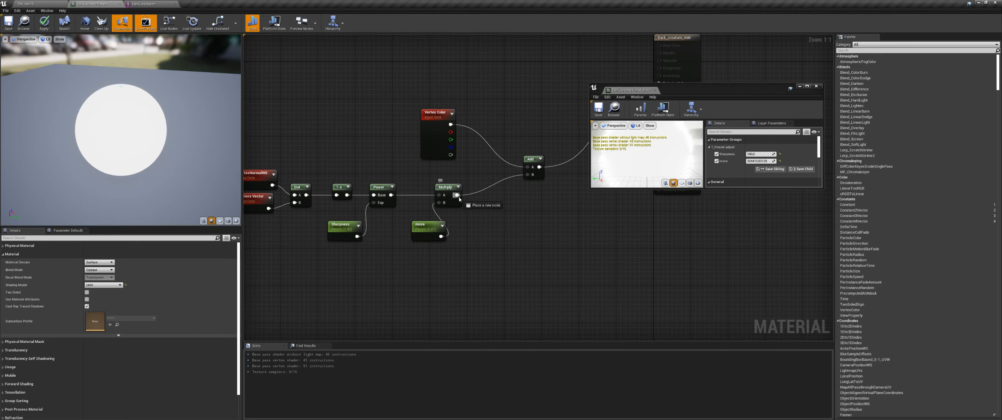
Insert a Saturate node between the Multiply node and the B input of the Add node.
left_click_drag(459, 198, 486, 200)
type("saturate")
key("Return")
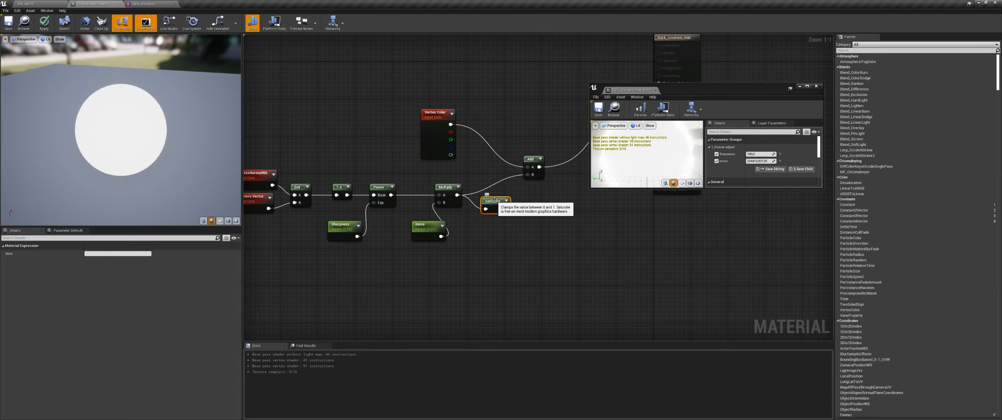
left_click_drag(493, 202, 528, 175)
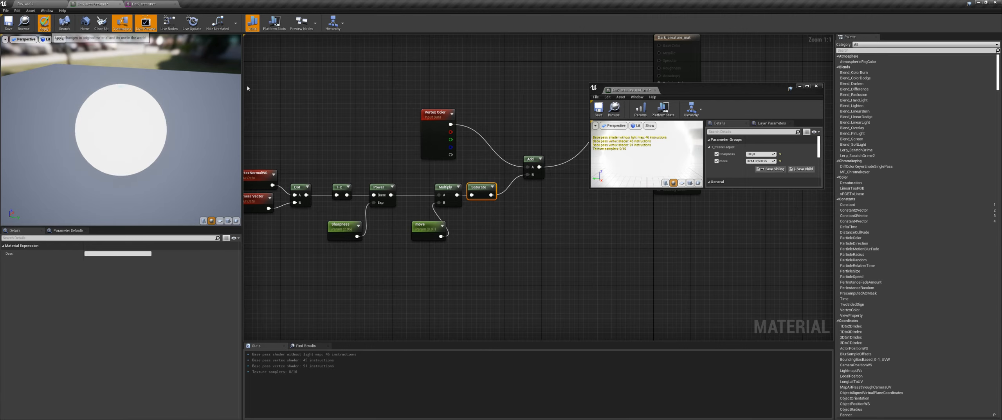
Apply the saturated material and test different Sharpness and move values in the instance on the creature's head.
left_click(144, 4)
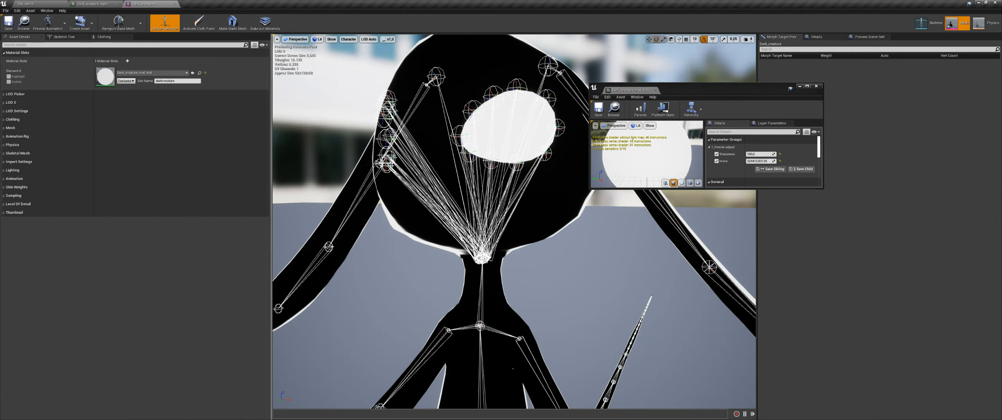
left_click_drag(700, 89, 680, 70)
mouse_move(739, 135)
left_mouse_down()
mouse_move(774, 135)
mouse_move(729, 135)
mouse_move(754, 142)
left_mouse_up()
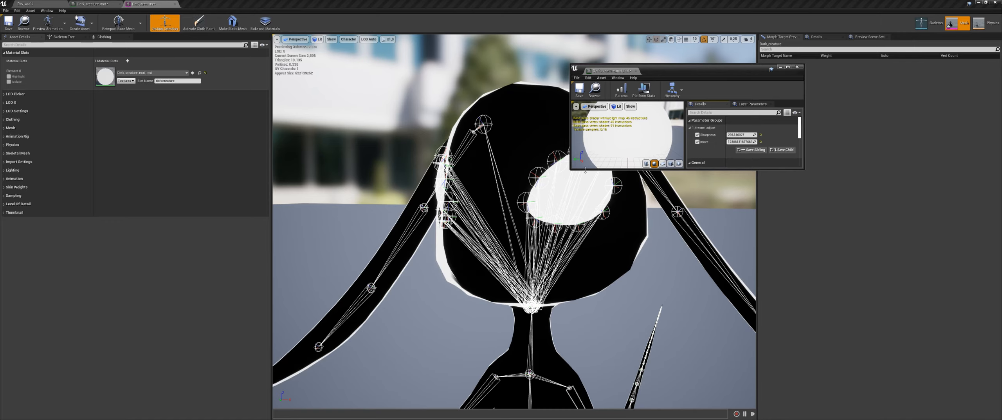
Replace the Multiply node with an Add node combining the Power output and the move parameter, and feed it into Saturate.
left_click(94, 4)
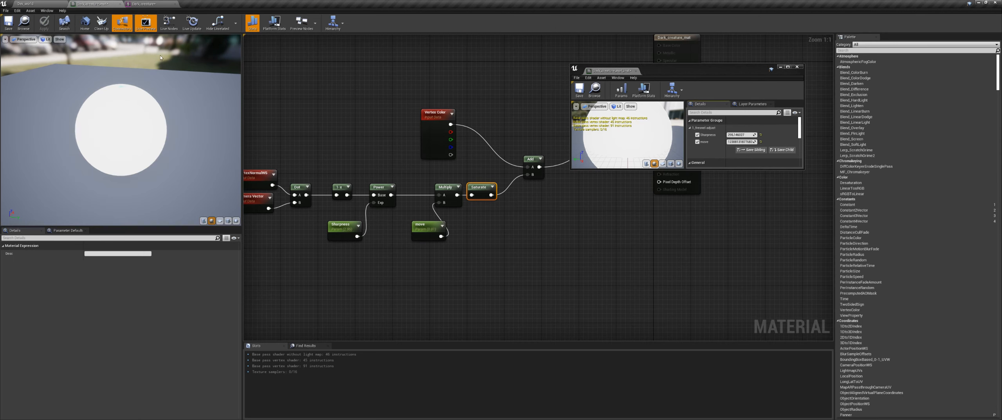
right_click_drag(455, 233, 491, 230)
left_click(475, 187)
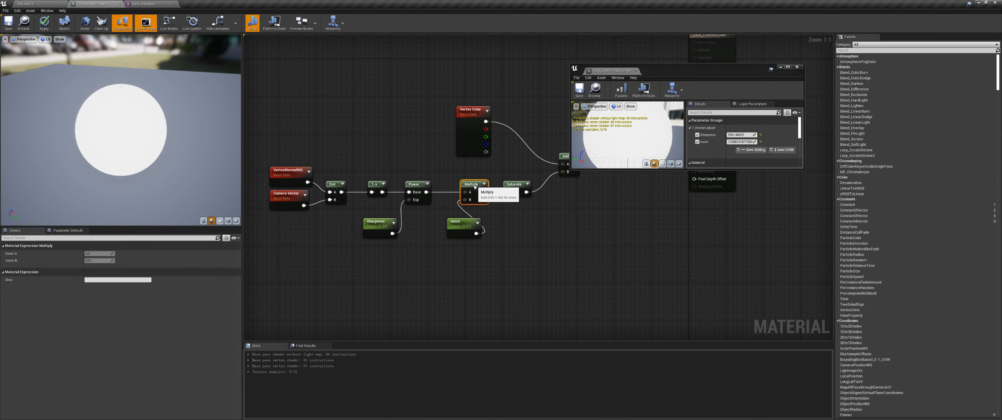
key("Delete")
left_click_drag(426, 191, 471, 193)
type("add")
key("Return")
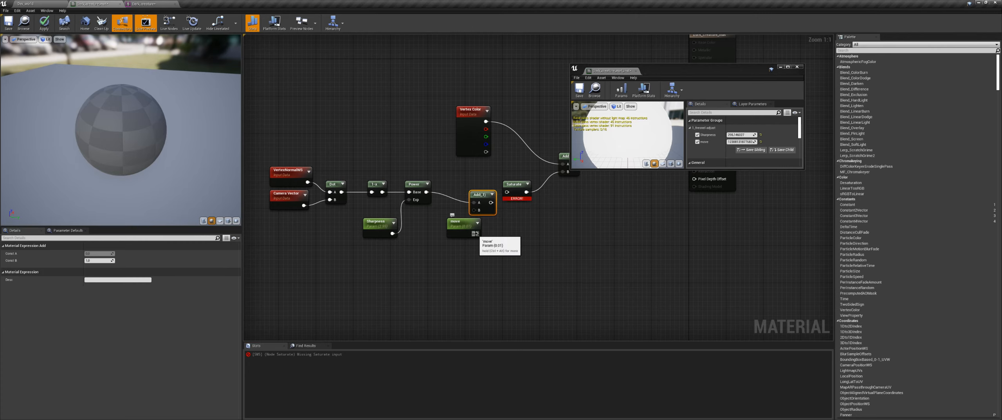
left_click_drag(477, 233, 507, 192)
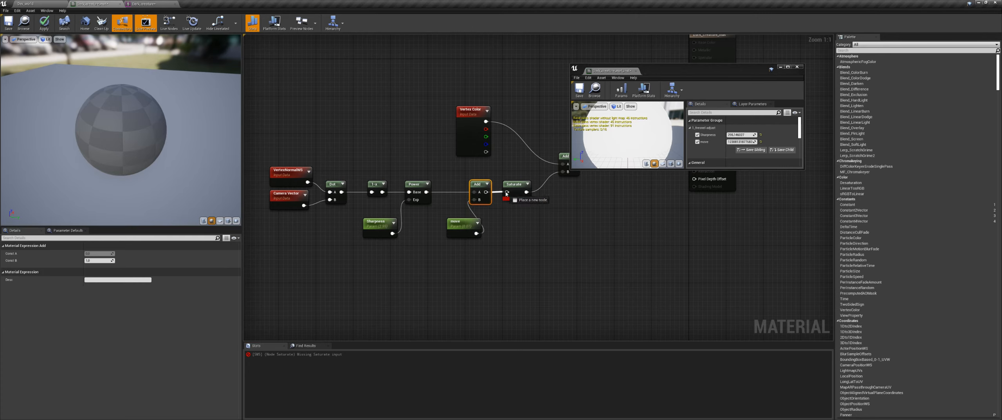
Reset Sharpness and move in the material instance and adjust both to test the additive rim light on the mesh.
left_click(143, 3)
left_click(760, 135)
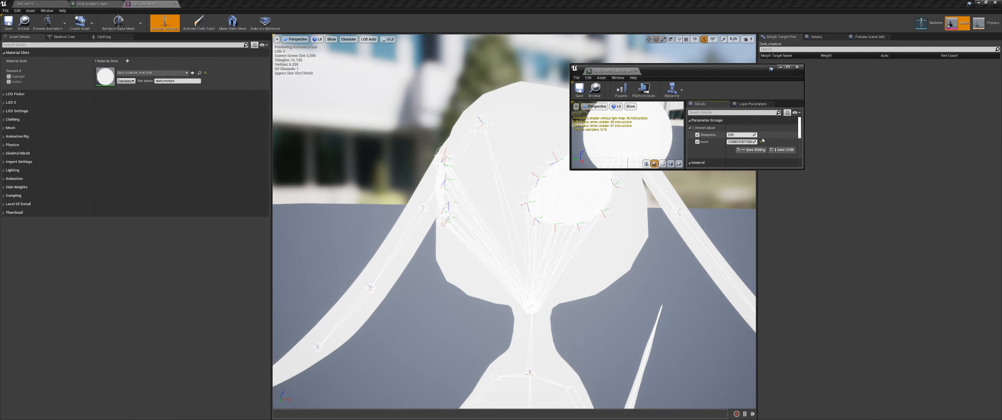
left_click(761, 142)
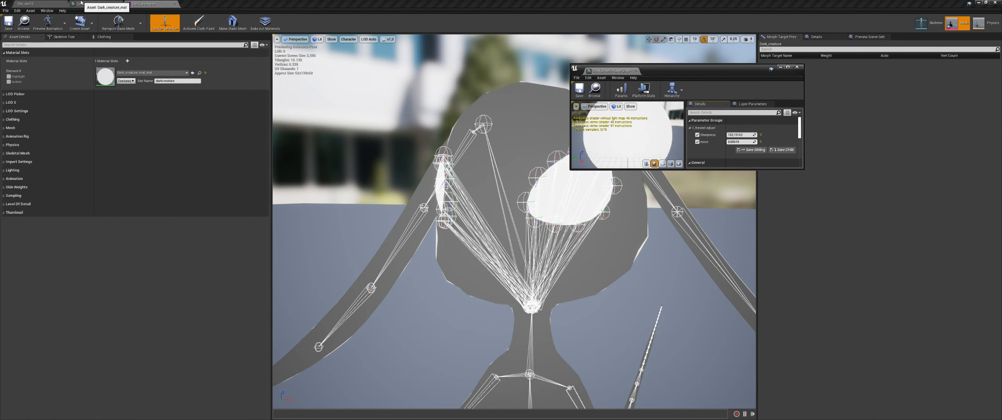
Rewire the graph so the Add node with the move parameter sits between 1-x and Power, and Power feeds Saturate.
left_click(81, 3)
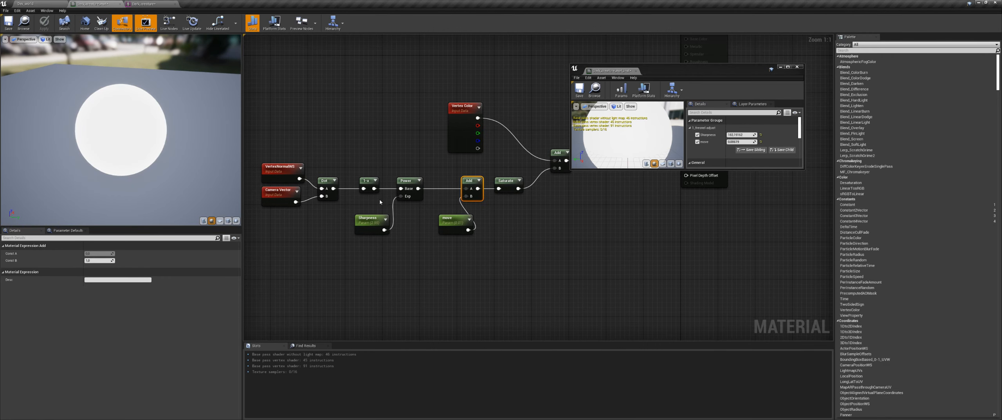
left_click_drag(375, 189, 363, 280)
left_click_drag(443, 169, 443, 220)
left_click_drag(394, 240, 499, 191)
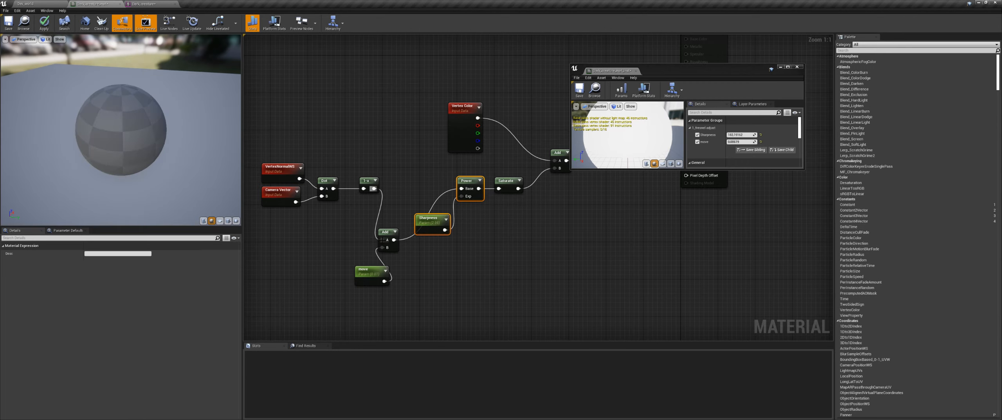
Tidy the graph by shifting the input nodes aside and aligning the Add and move nodes between 1-x and Power.
right_click_drag(366, 169, 423, 153)
left_click_drag(437, 139, 333, 203)
left_click_drag(335, 183, 273, 192)
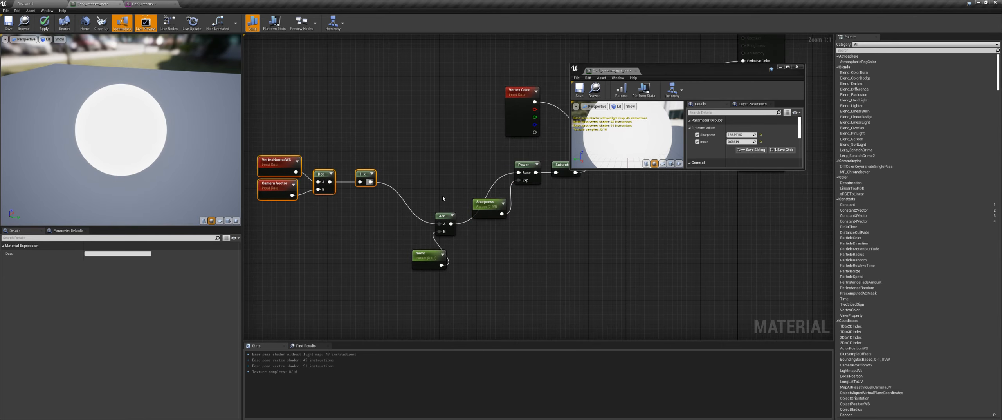
left_click_drag(449, 196, 408, 213)
right_click_drag(440, 222, 412, 224)
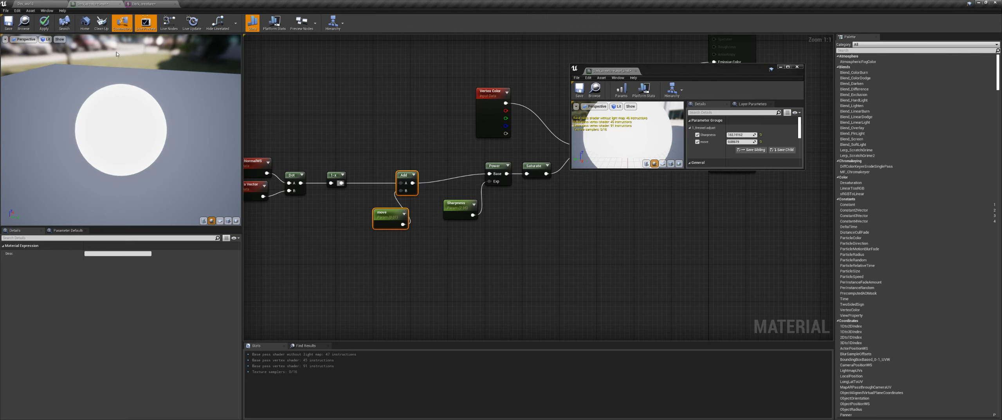
Apply the material, reset Sharpness and move in the material instance, and raise both to produce a hard-edged rim on the skeletal mesh.
left_click(46, 25)
left_click(144, 4)
left_click(761, 134)
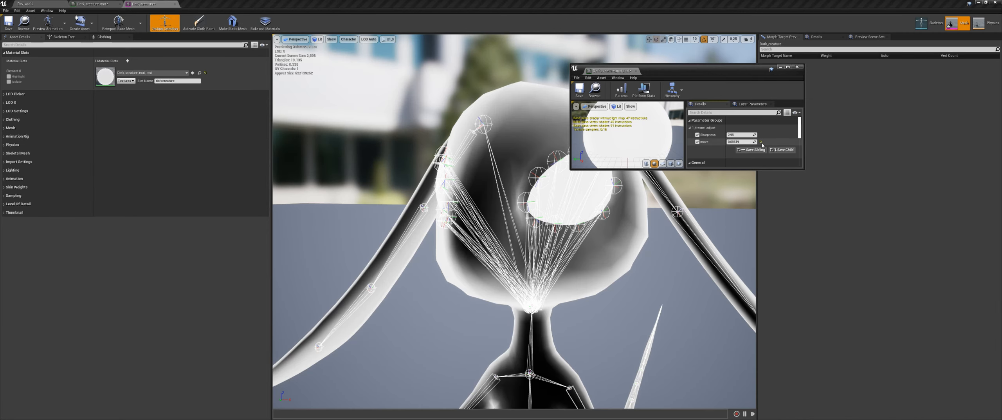
left_click(761, 142)
mouse_move(746, 143)
left_mouse_down()
mouse_move(771, 135)
mouse_move(748, 135)
left_mouse_up()
left_click_drag(740, 142, 765, 135)
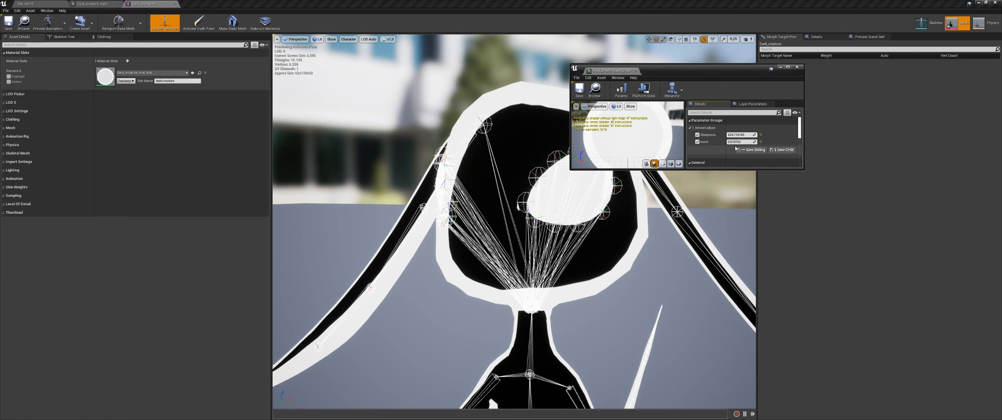
Lower the move parameter in the material instance until the whole creature shows only a thin white rim.
scroll(606, 273, "down", 5)
middle_click_drag(606, 273, 616, 281)
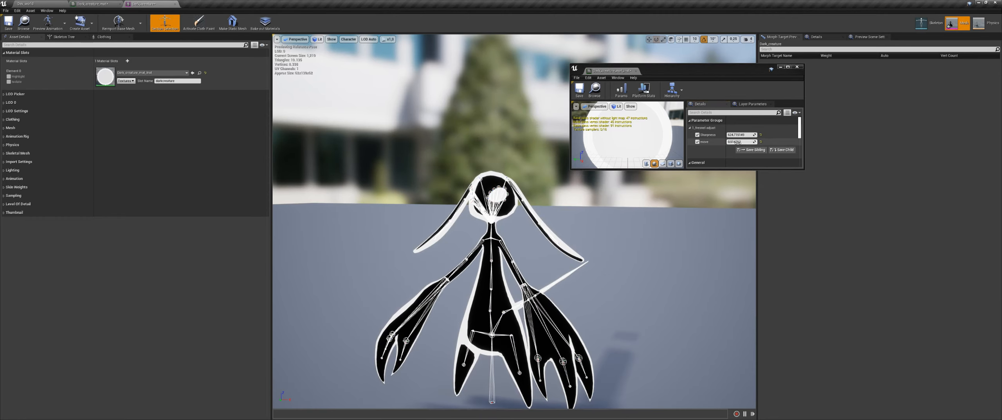
left_click_drag(739, 141, 731, 142)
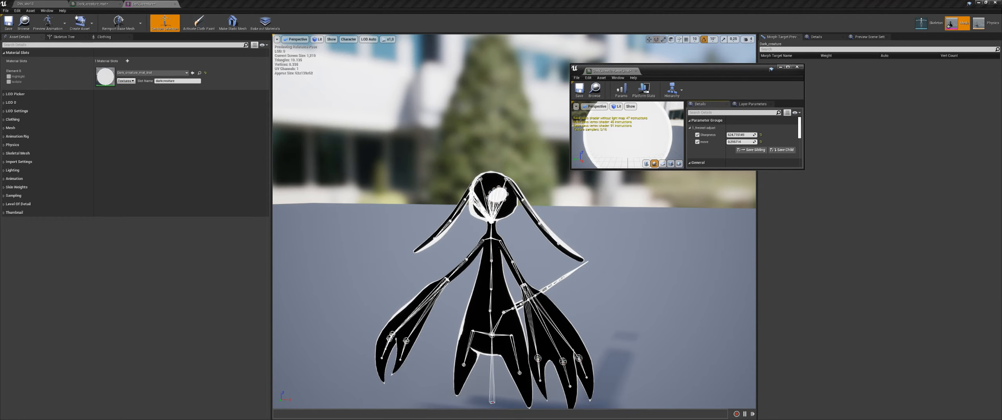
left_click_drag(531, 253, 541, 271, "alt")
Compact the material graph by moving the Power and Sharpness nodes closer to the Add node that takes the move parameter.
left_click(86, 2)
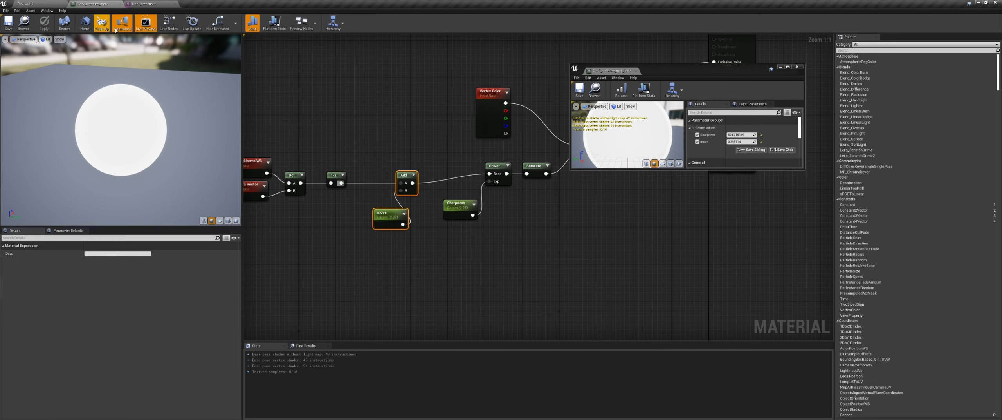
right_click_drag(436, 158, 476, 168)
left_click_drag(430, 233, 402, 232)
right_click_drag(527, 211, 496, 207)
left_click_drag(504, 174, 499, 179)
left_click(471, 220, "ctrl")
left_click_drag(472, 219, 426, 226)
right_click_drag(425, 226, 453, 224)
scroll(438, 193, "down", 1)
right_click_drag(439, 193, 341, 209)
Align the Power node and its Sharpness parameter level with the preceding Add node.
left_click_drag(329, 206, 507, 129)
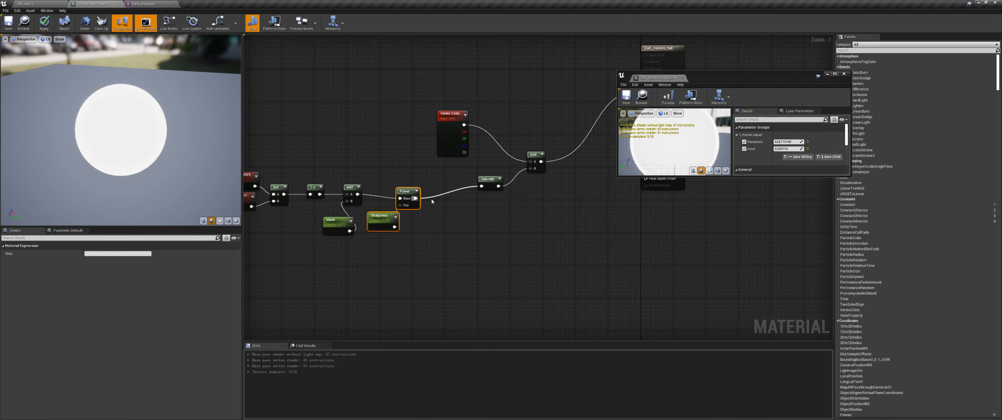
right_click_drag(444, 196, 467, 192)
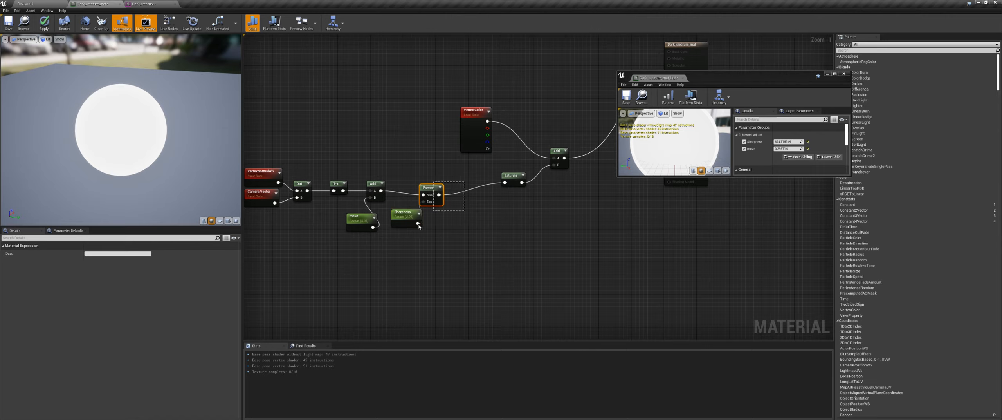
left_click_drag(377, 167, 346, 236)
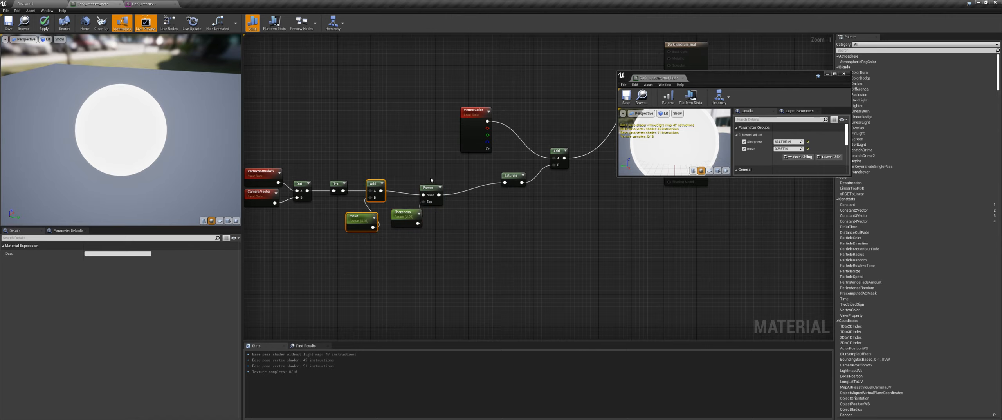
right_click_drag(450, 175, 413, 175)
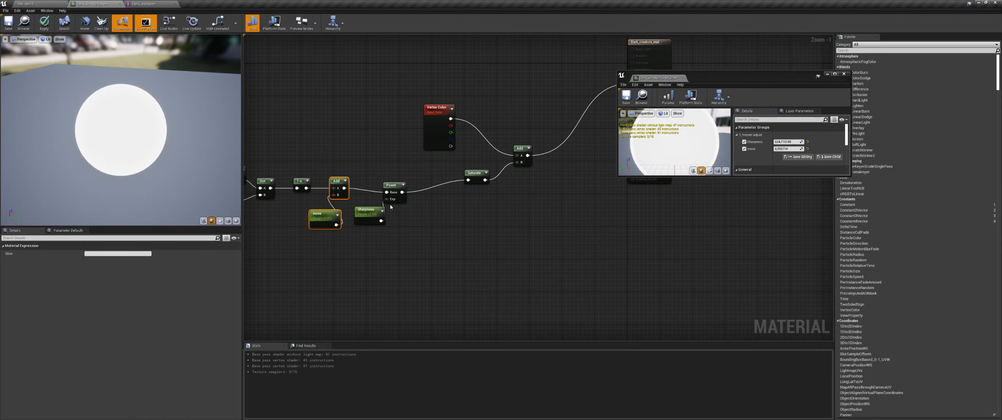
left_click_drag(411, 173, 372, 211)
right_click_drag(458, 214, 444, 242)
scroll(472, 252, "up", 1)
right_click_drag(474, 175, 471, 202)
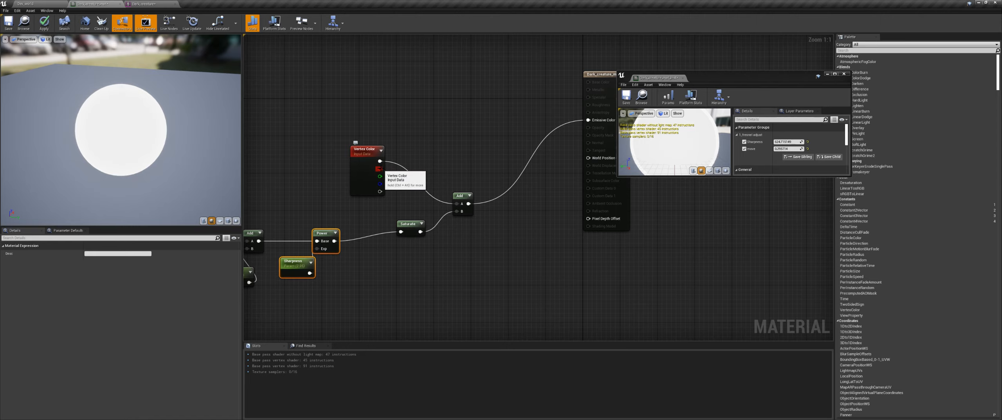
left_click_drag(381, 169, 428, 153)
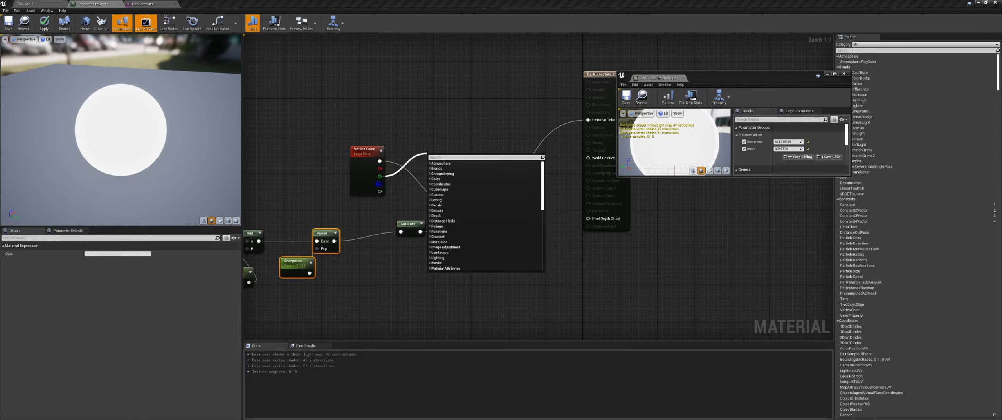
left_click_drag(380, 183, 437, 163)
left_click(412, 201)
right_click_drag(476, 175, 473, 170)
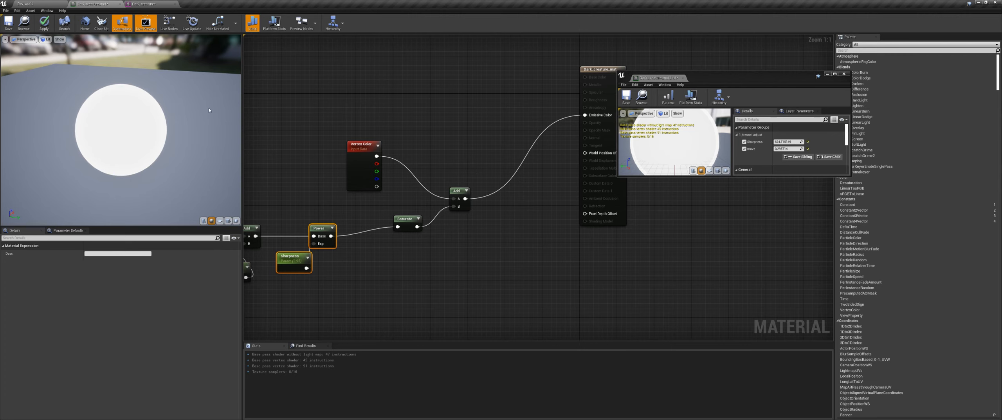
Feed the red channel of Vertex Color into the A input of the final Add node and check the skeletal mesh.
left_click(157, 3)
scroll(493, 234, "up", 3)
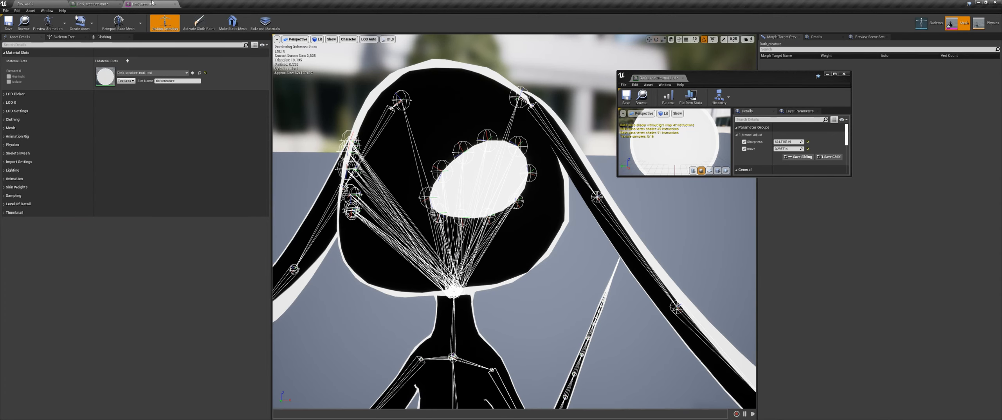
left_click(94, 4)
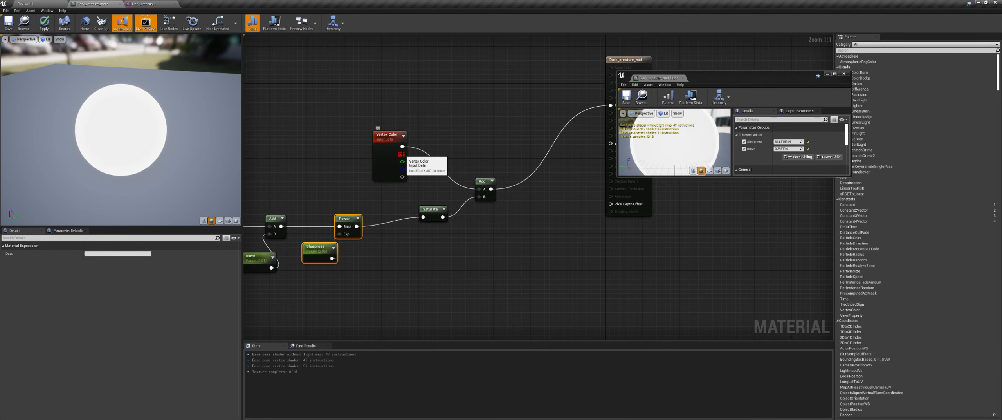
left_click_drag(402, 154, 480, 189)
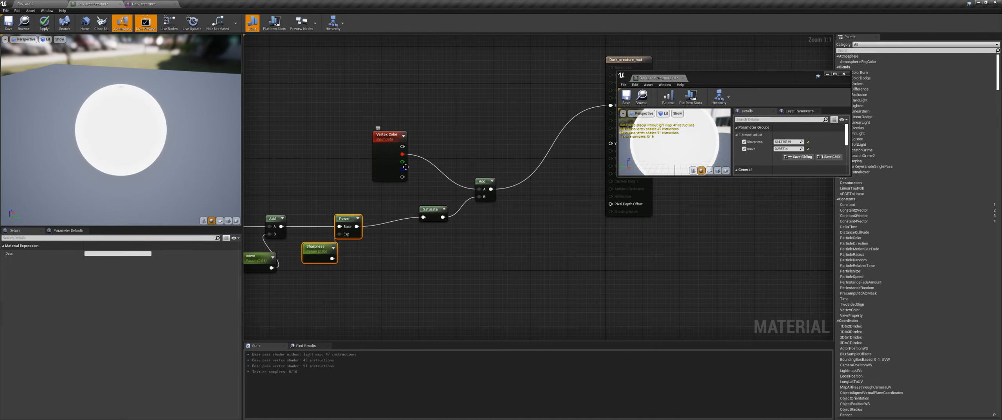
left_click(148, 4)
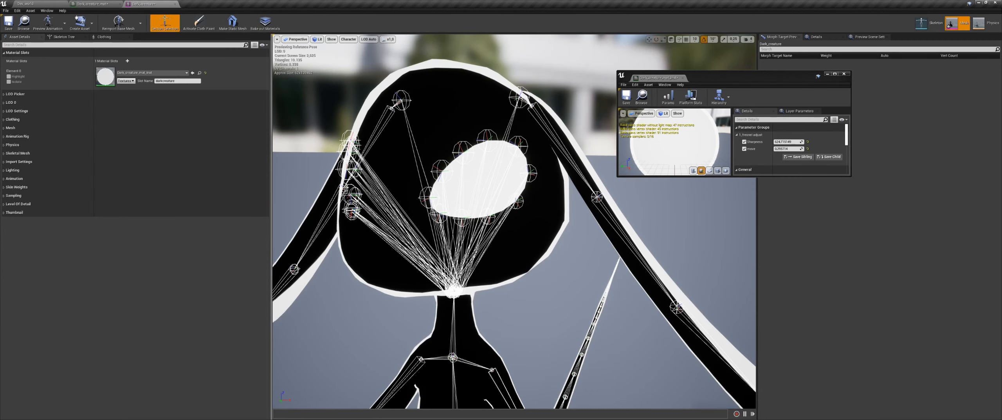
left_click(92, 4)
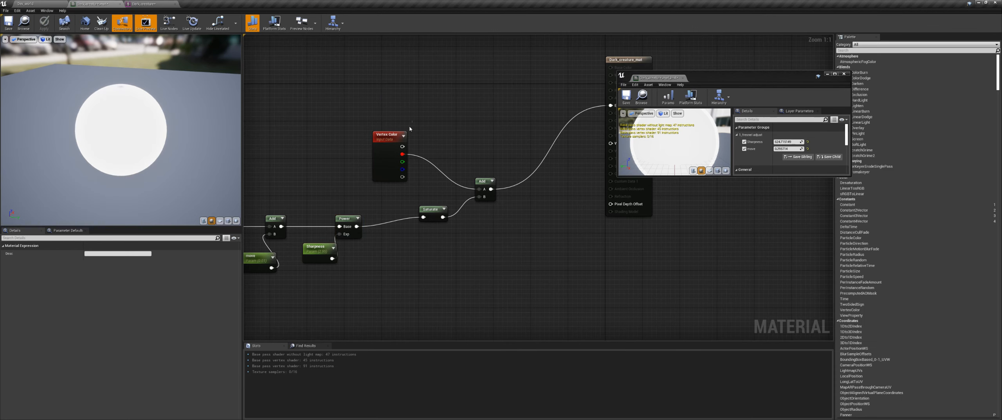
Delete the whole Fresnel node chain with the final Add node and connect Vertex Color's red output directly to Emissive Color.
left_click_drag(402, 146, 470, 131)
right_click_drag(403, 226, 540, 216)
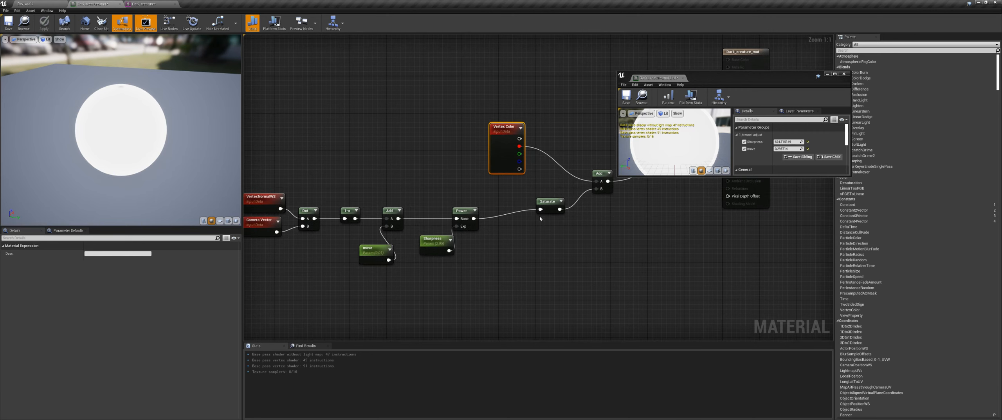
scroll(540, 218, "down", 1)
left_click_drag(613, 196, 304, 261)
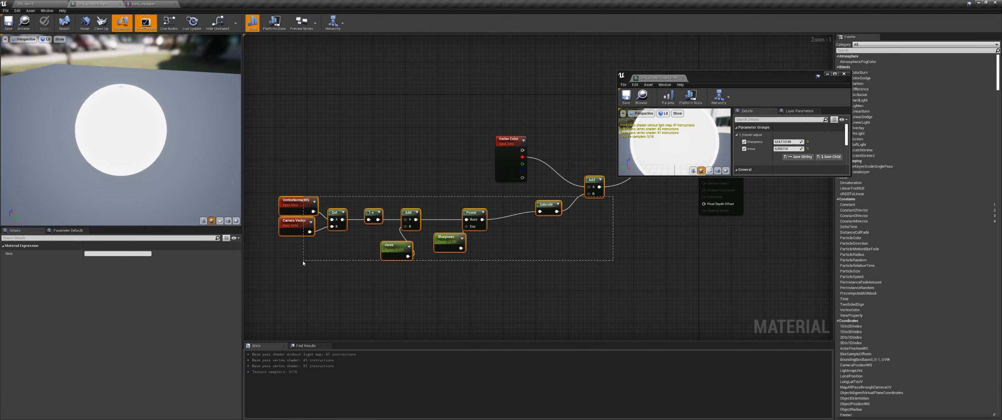
key("Delete")
right_click_drag(535, 237, 420, 286)
left_click_drag(396, 193, 590, 163)
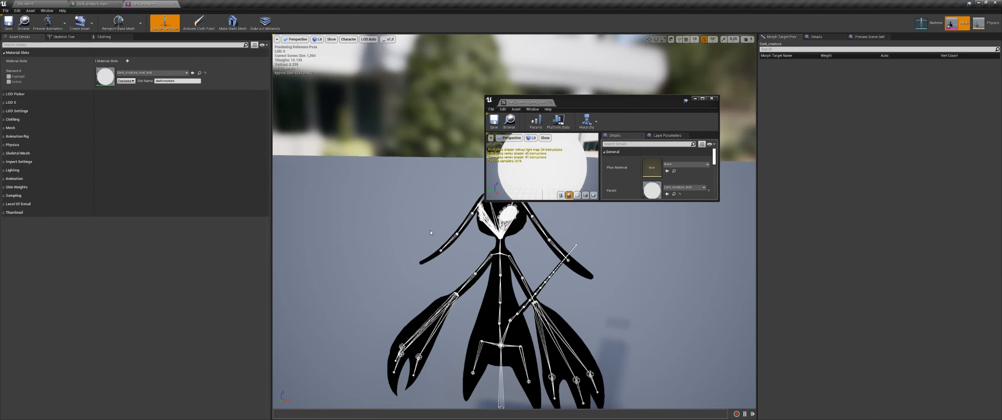
Examine the creature with only the vertex-color mask in the mesh preview and find its material instance among the Dark_creature assets.
scroll(514, 234, "down", 3)
left_click_drag(582, 101, 589, 80)
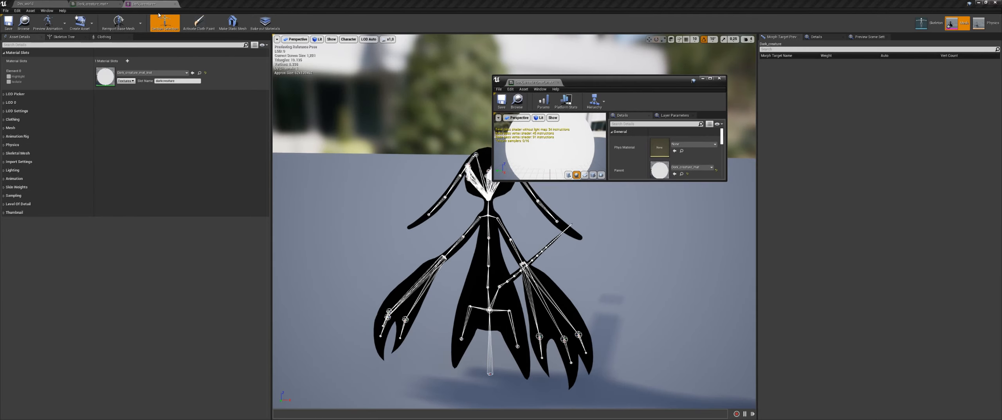
left_click(92, 4)
left_click(23, 3)
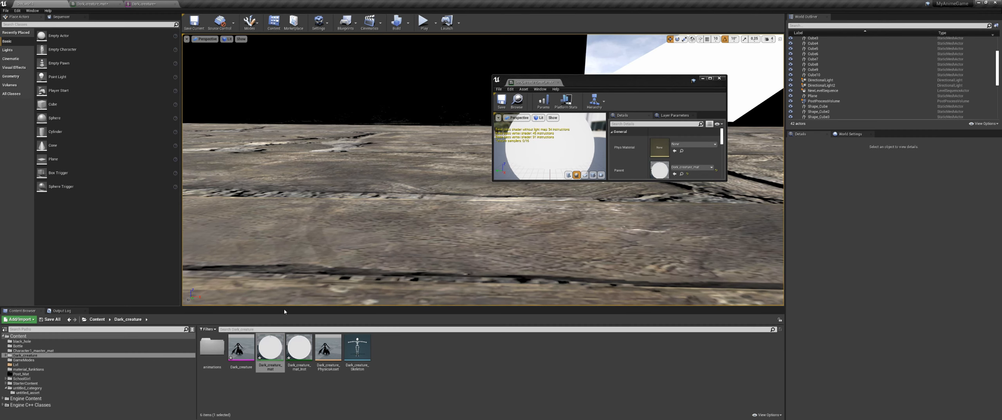
left_click(299, 347)
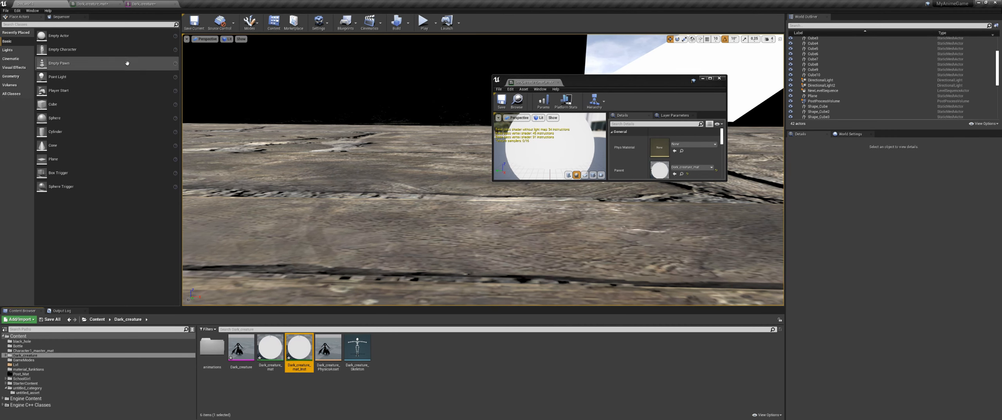
left_click(143, 3)
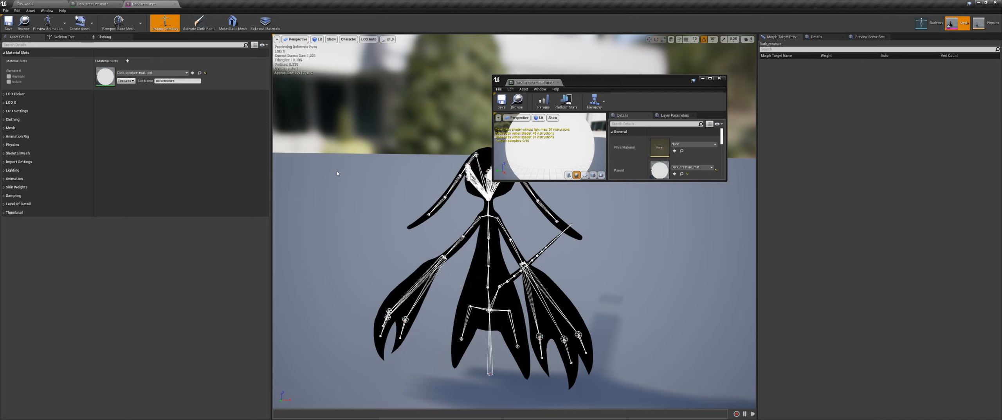
middle_click_drag(398, 185, 511, 201)
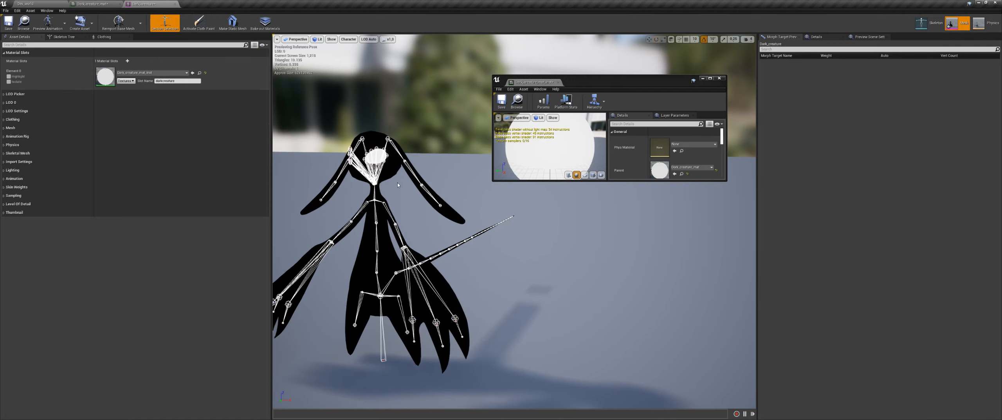
Place the Dark_creature skeletal mesh on the stone floor of the level and frame it in the view.
left_click(58, 4)
double_click(242, 352)
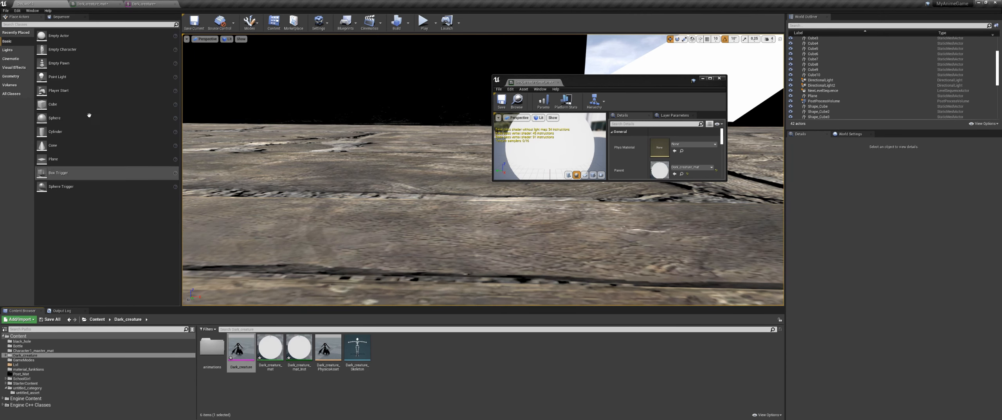
right_click_drag(500, 244, 500, 244)
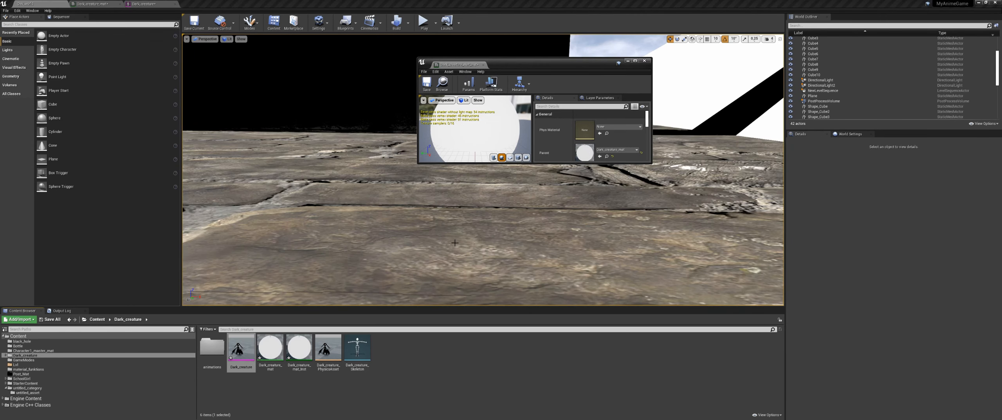
left_click(336, 223)
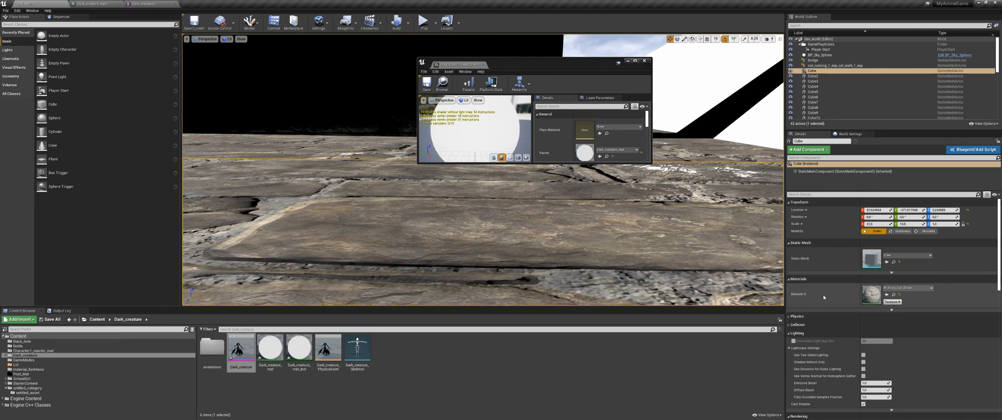
scroll(686, 287, "down", 4)
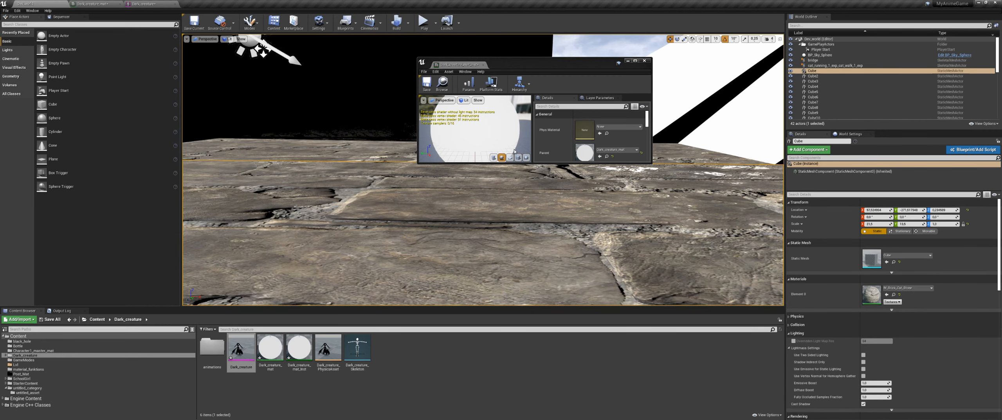
middle_click_drag(381, 275, 380, 219)
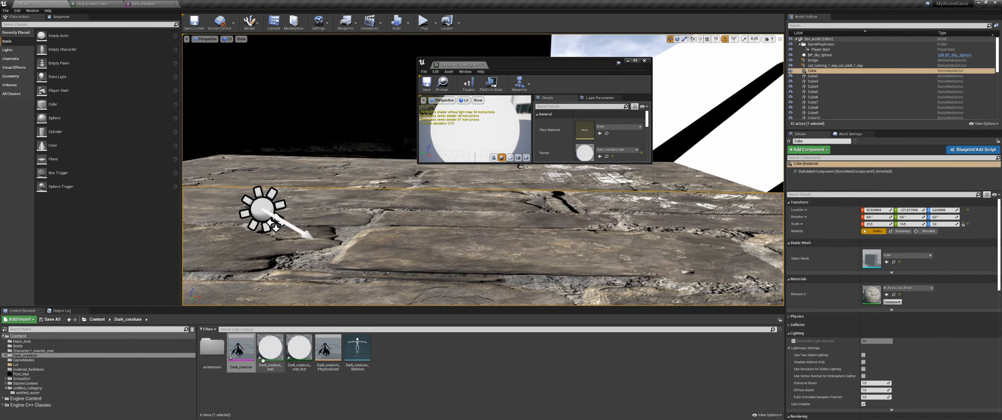
left_click_drag(242, 349, 435, 266)
key("f")
left_click_drag(538, 63, 671, 73)
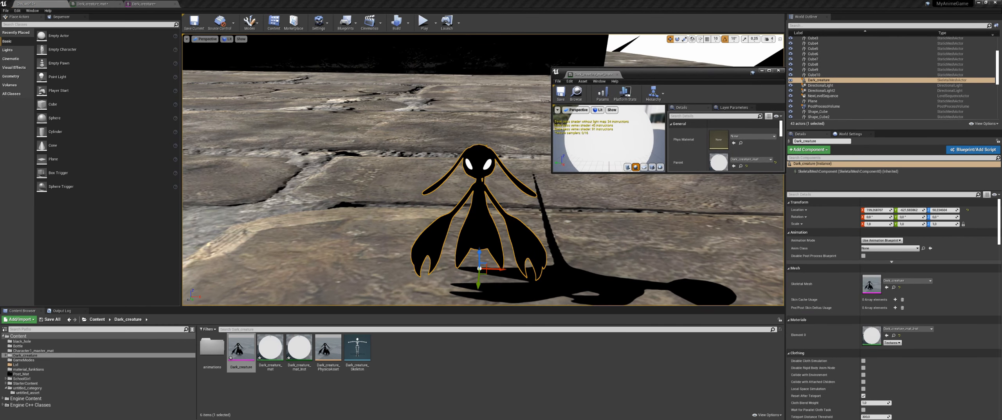